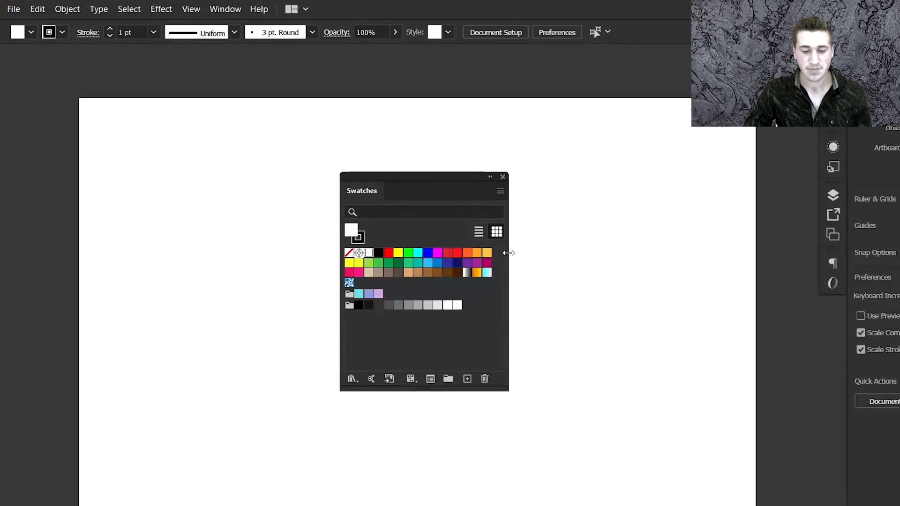
Widen the floating Swatches panel slightly, collapse it to an icon and expand it again.
mouse_move(509, 253)
mouse_down()
mouse_move(637, 253)
mouse_move(514, 262)
mouse_up()
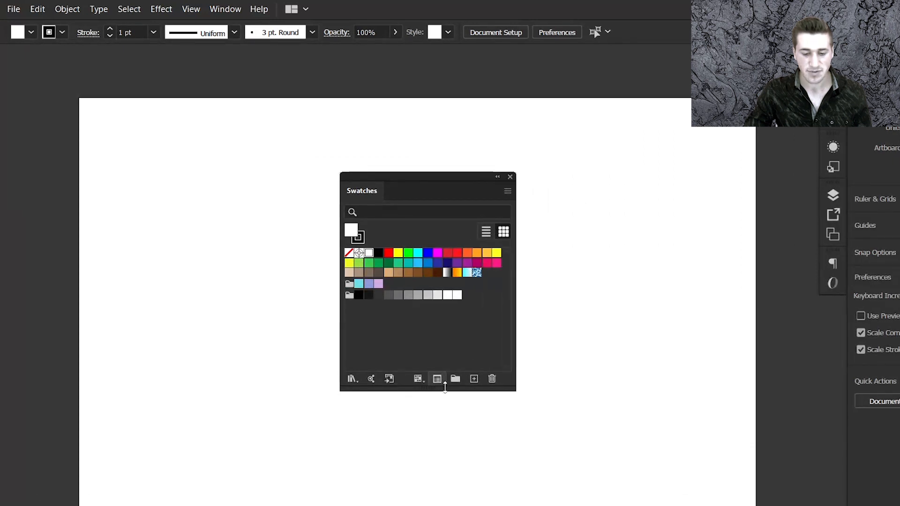
click(498, 178)
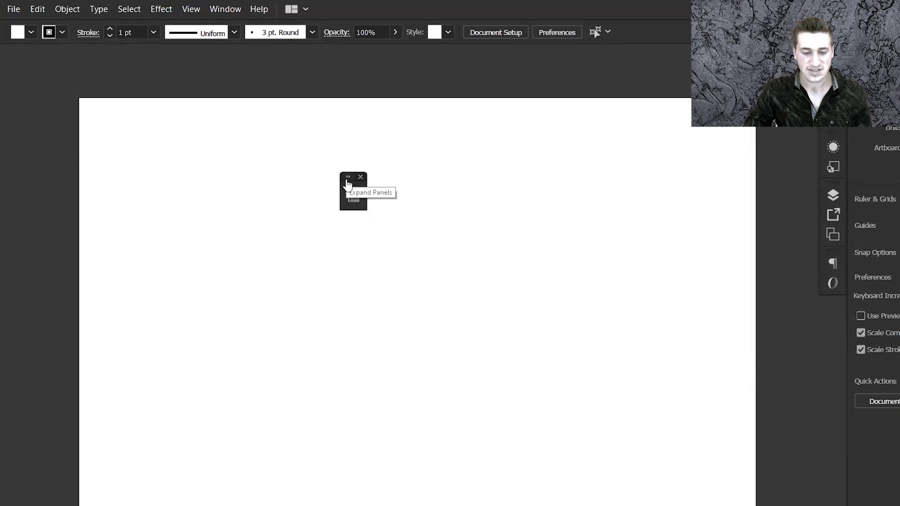
click(347, 183)
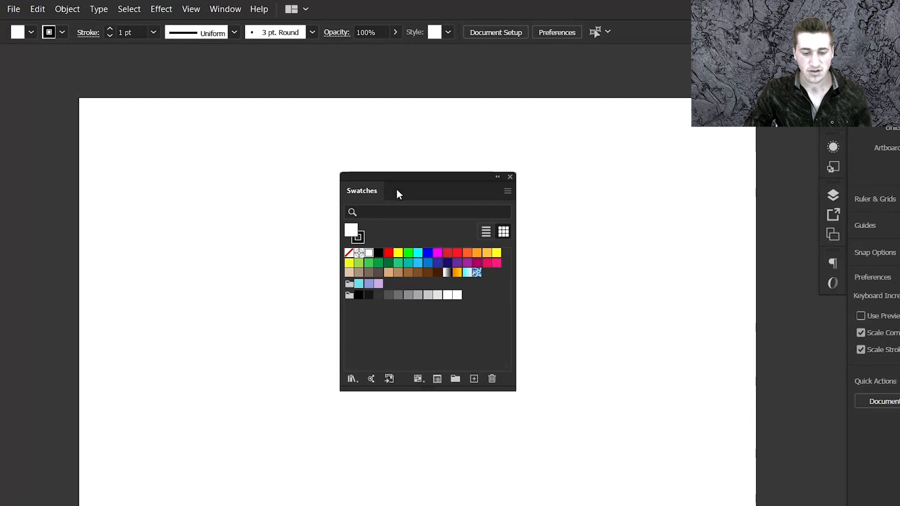
Minimize the Swatches panel to its title bar and restore it to full size.
double_click(415, 192)
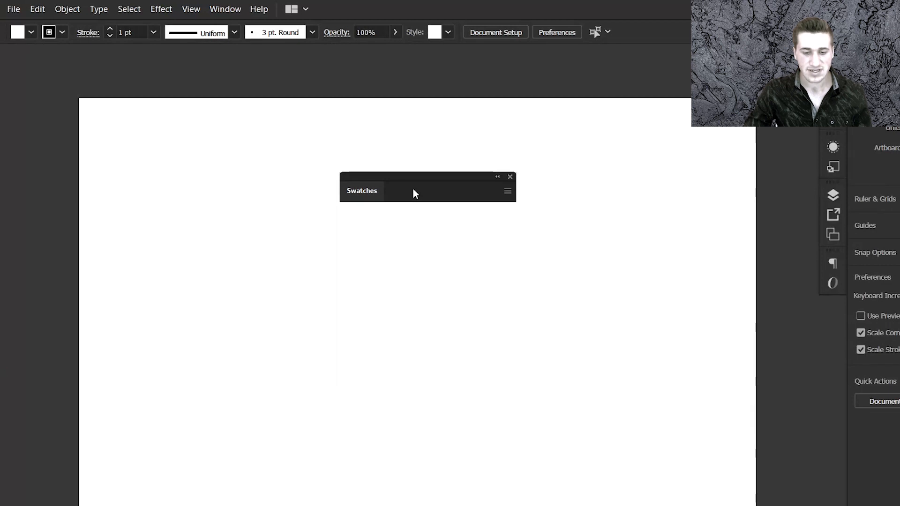
click(366, 192)
double_click(391, 192)
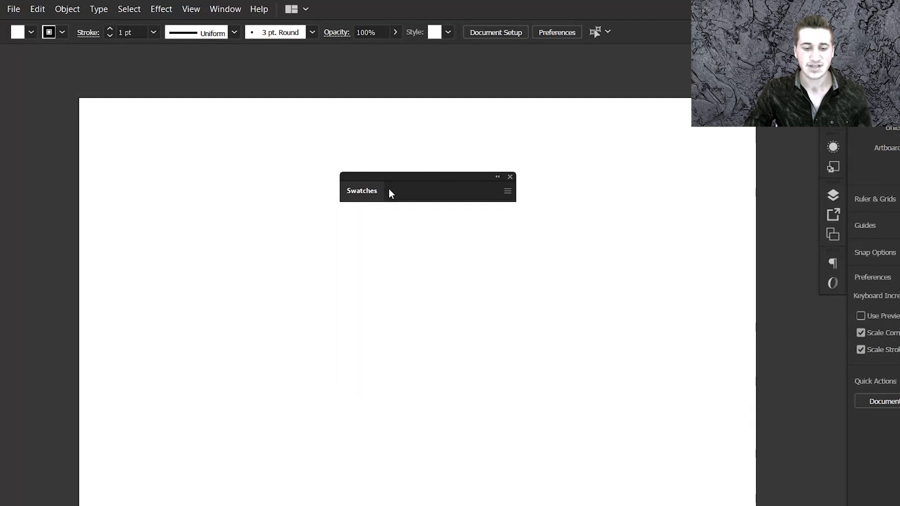
double_click(391, 193)
Dock the Swatches panel beside the tools and pull it out again to float over the artboard's upper right area.
drag(391, 194, 2, 177)
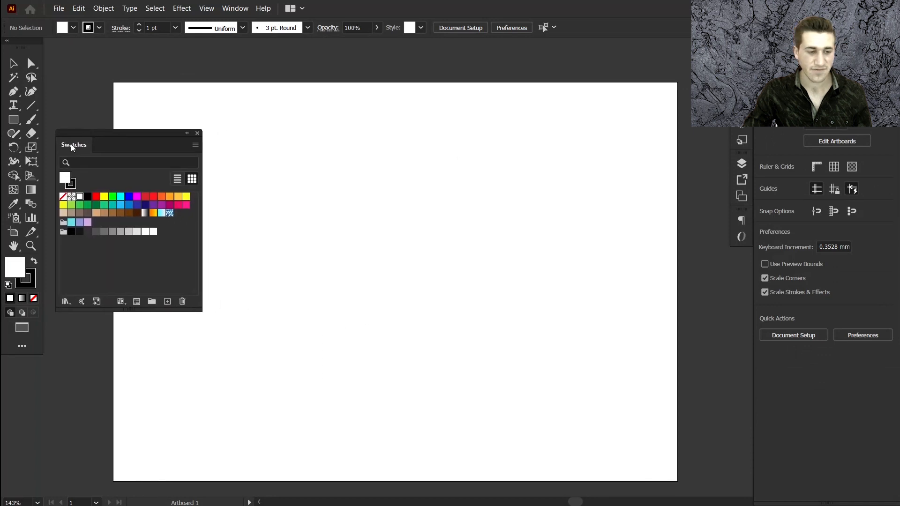
drag(48, 148, 47, 145)
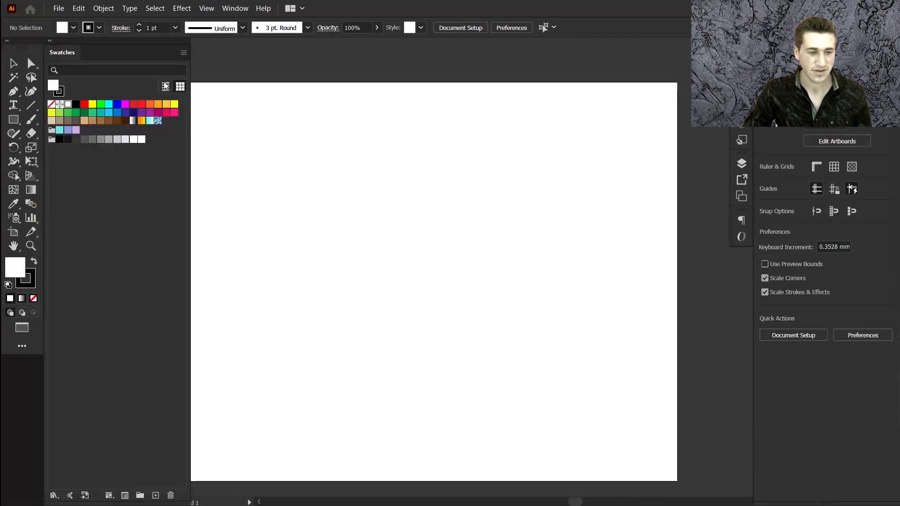
drag(141, 48, 726, 113)
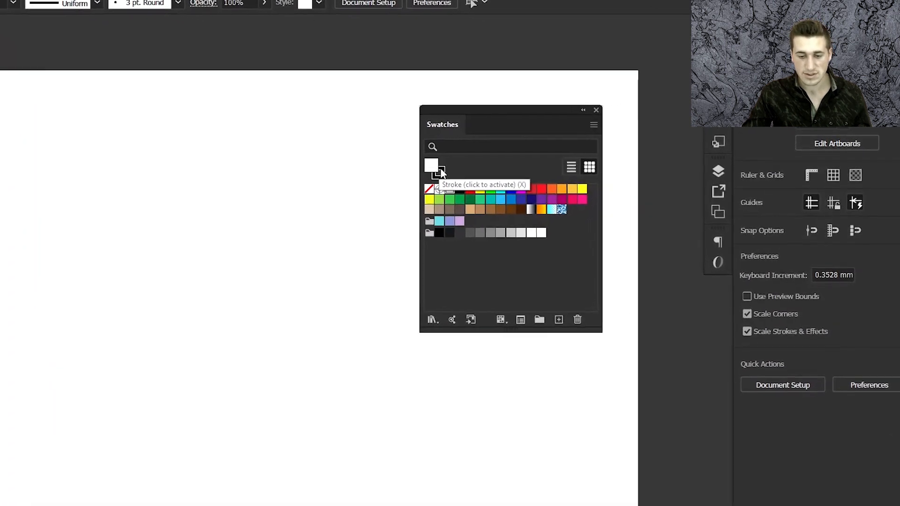
Set the stroke colour to RGB Green and switch the active attribute back to the fill.
click(441, 172)
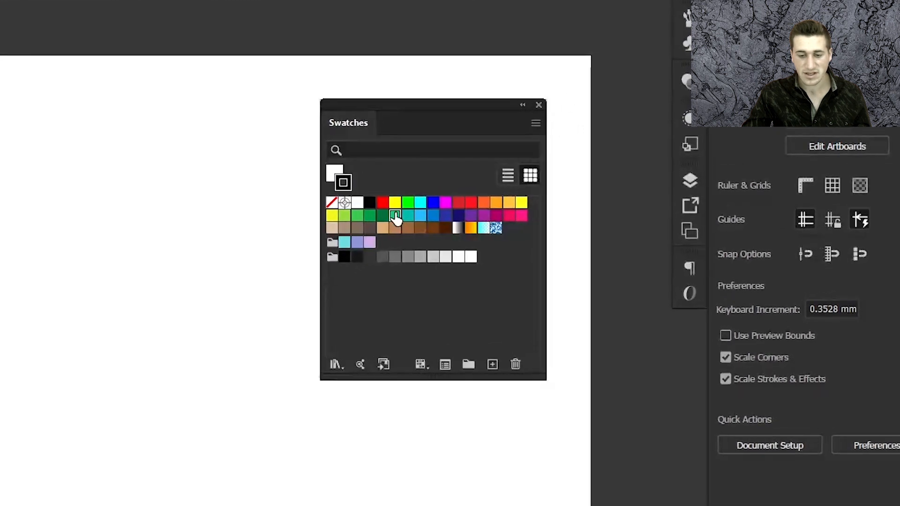
click(408, 202)
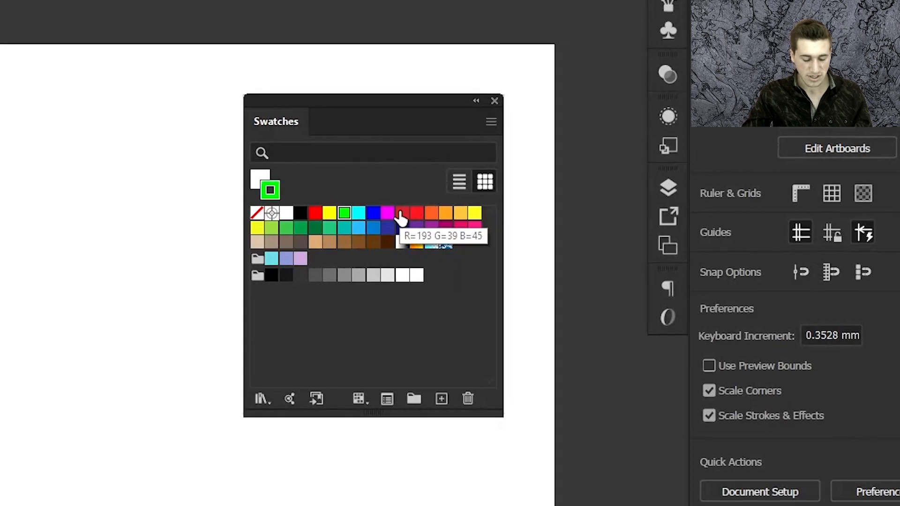
key(x)
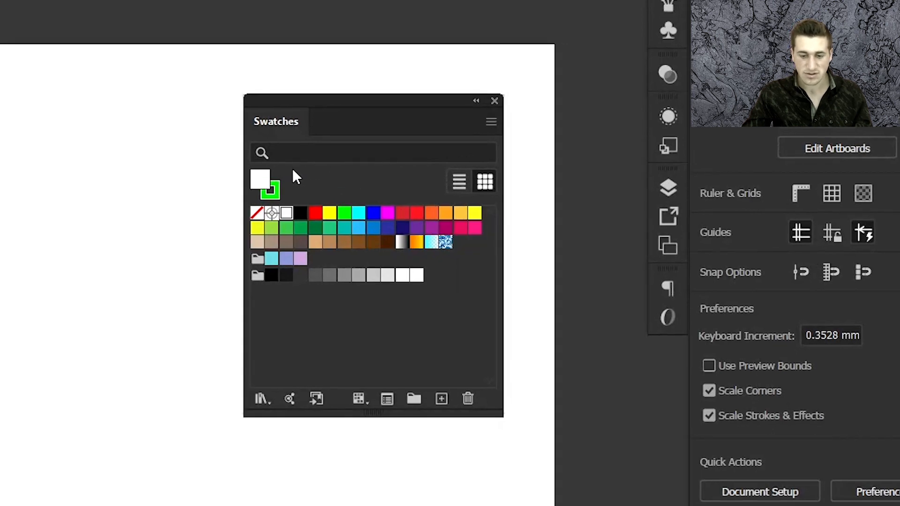
key(x)
key(x)
key(x)
key(x)
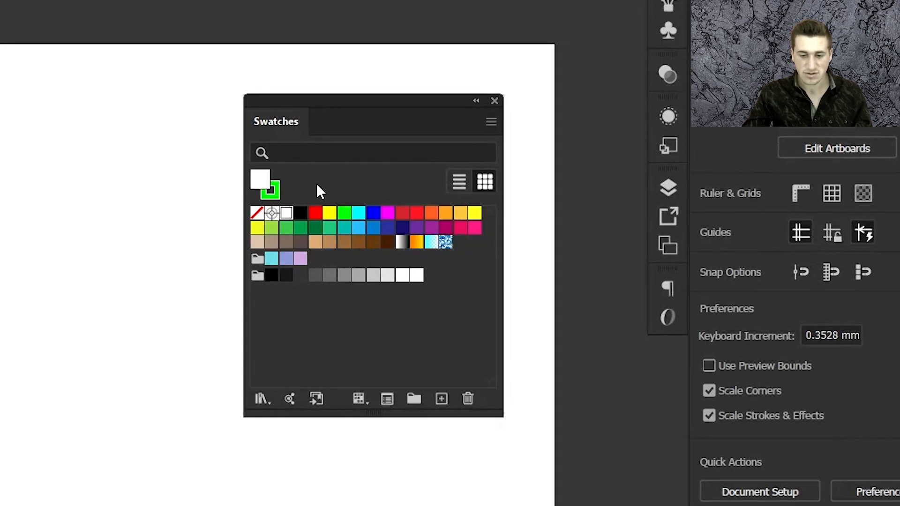
Show the swatches as a named list, look through the colour names and return to the thumbnail grid.
click(460, 183)
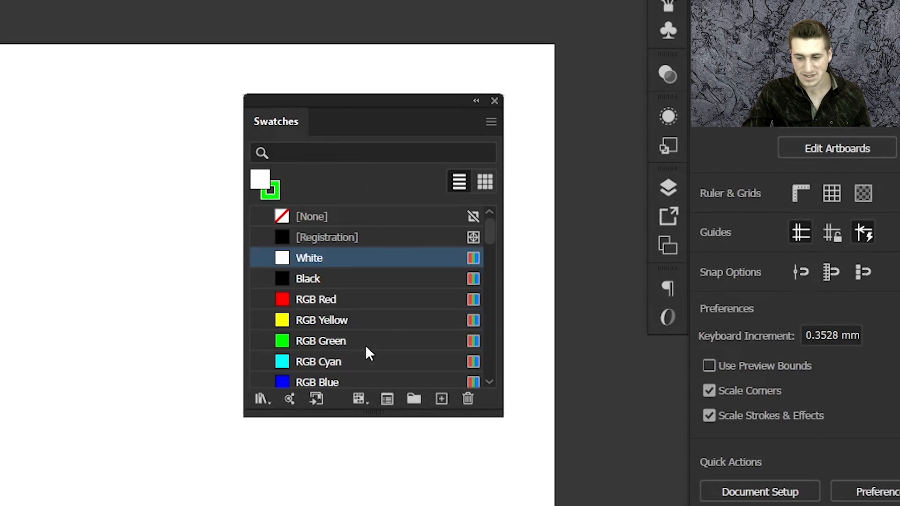
scroll(366, 347, down, 10)
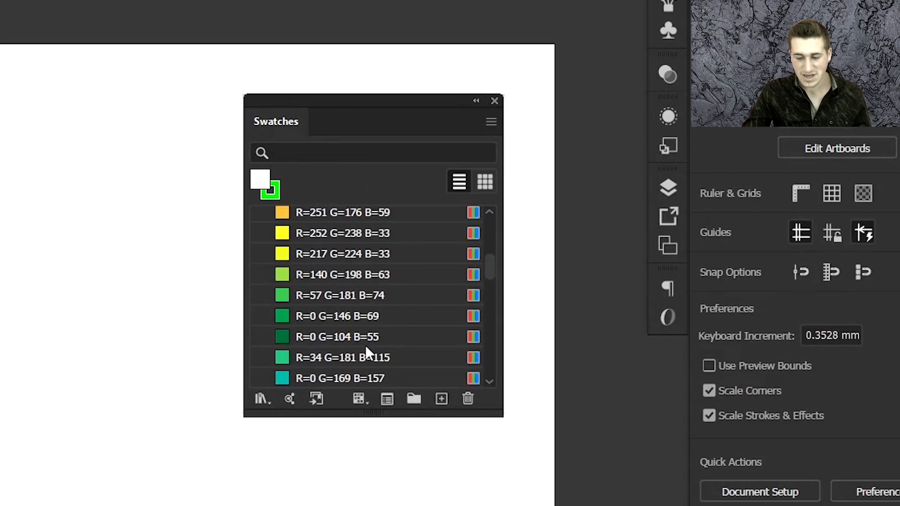
click(486, 181)
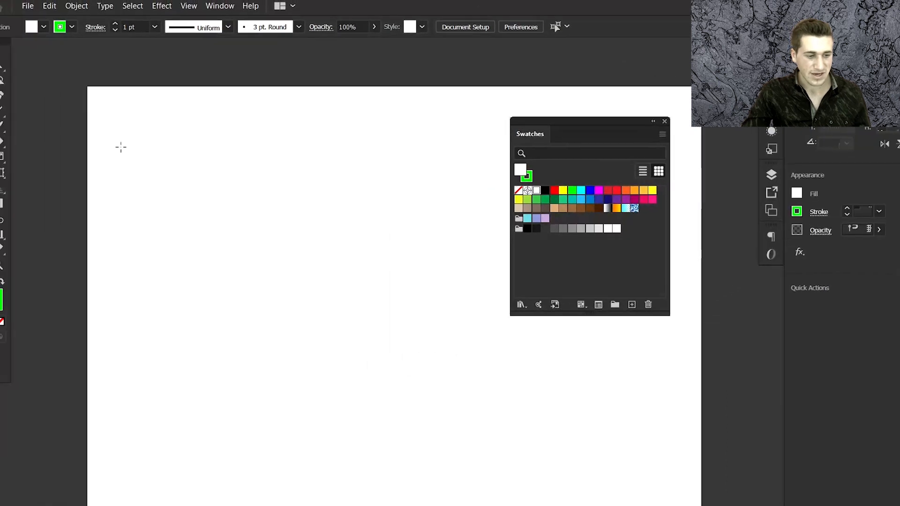
Draw a large rectangle on the upper part of the artboard and fill it with RGB Blue.
drag(163, 159, 490, 353)
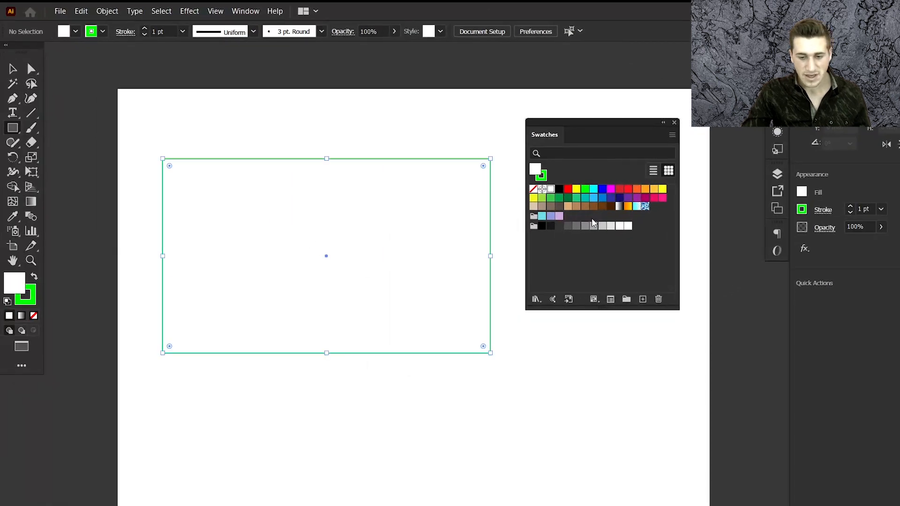
click(602, 189)
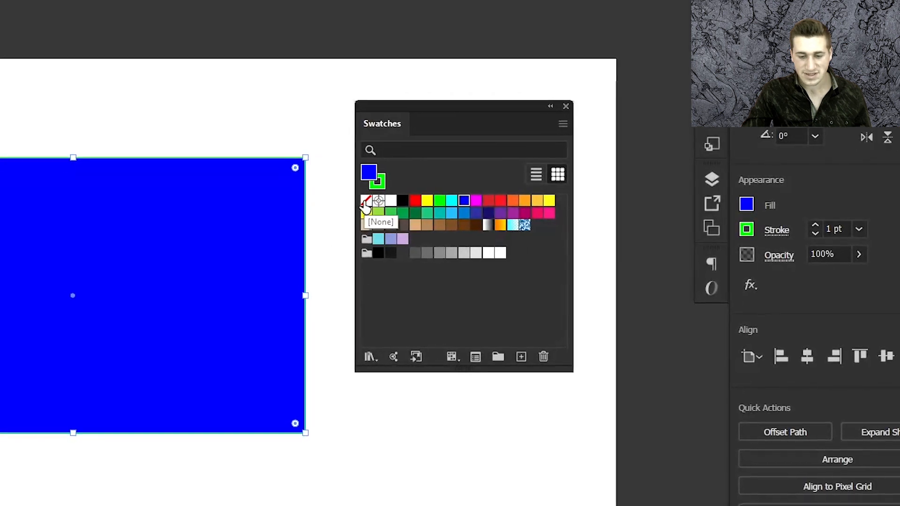
Try None and R=34 G=181 B=115 as the rectangle's fill, clear it once more and apply RGB Red.
click(370, 202)
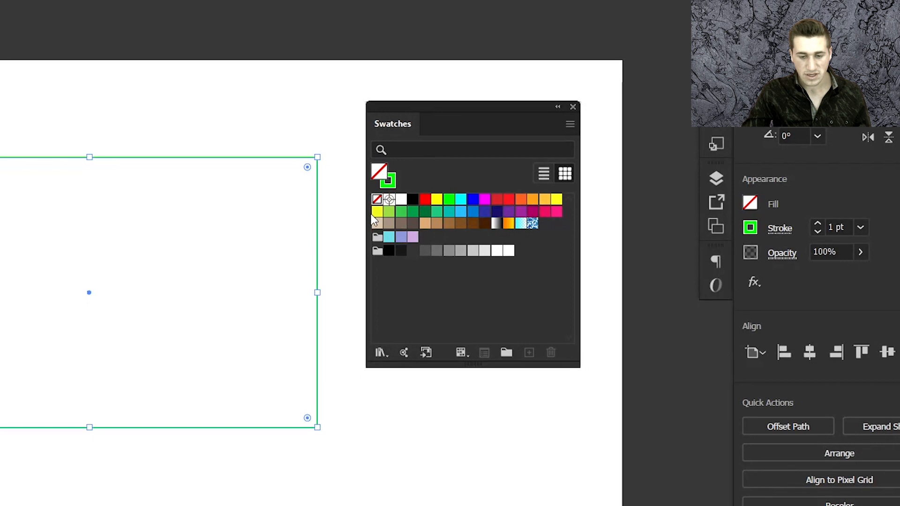
click(436, 212)
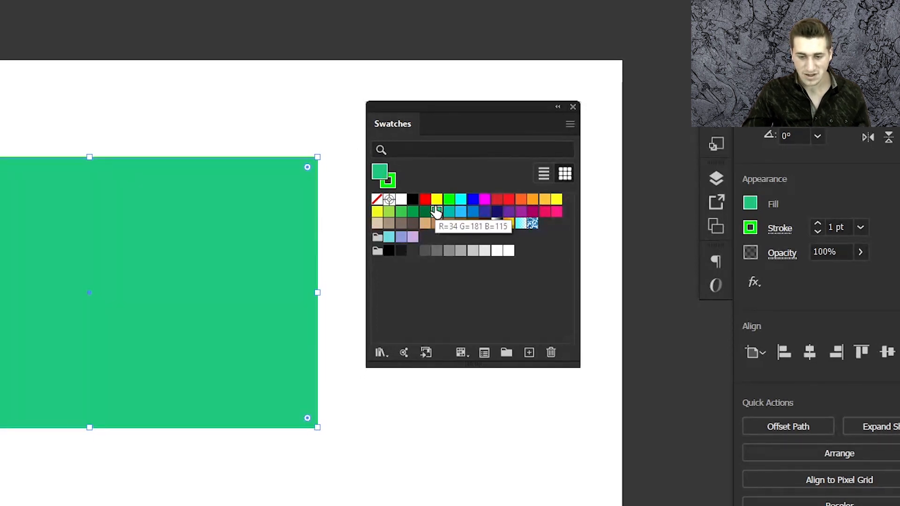
key(slash)
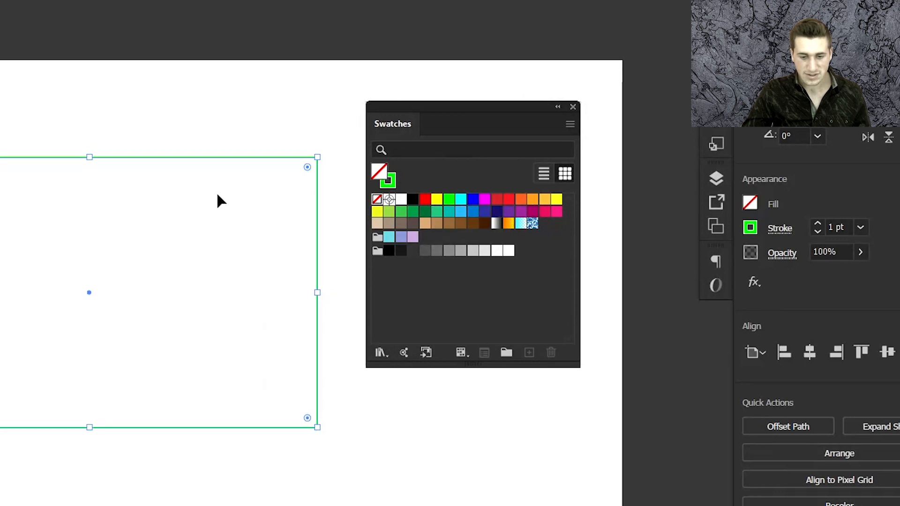
click(424, 199)
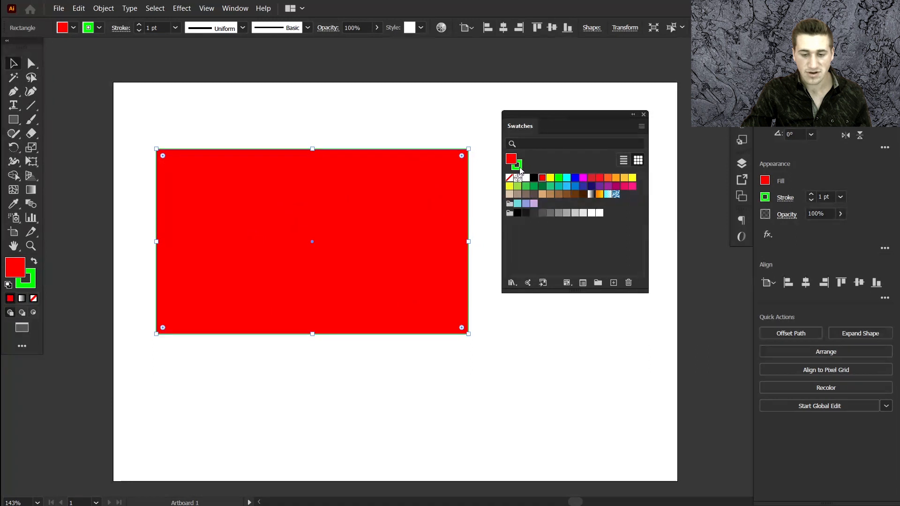
Set the rectangle's stroke to None and undo that change.
click(516, 164)
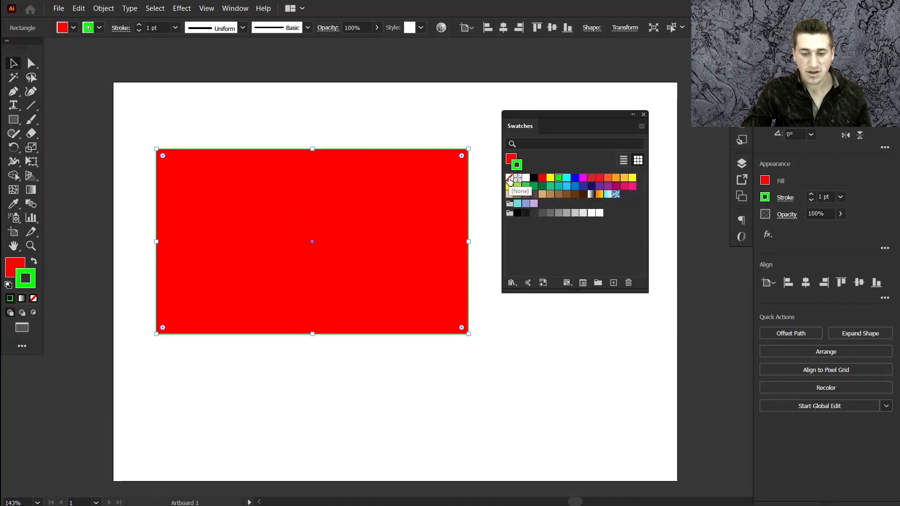
click(510, 179)
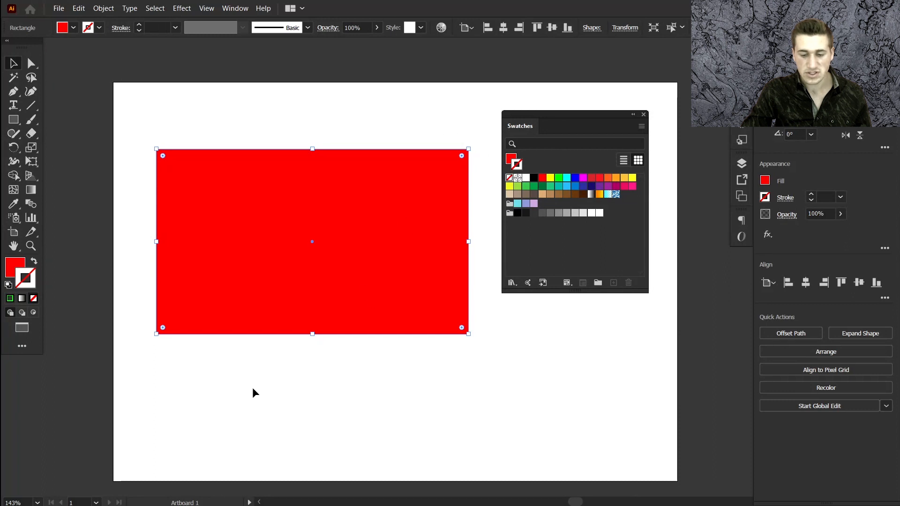
key(ctrl+z)
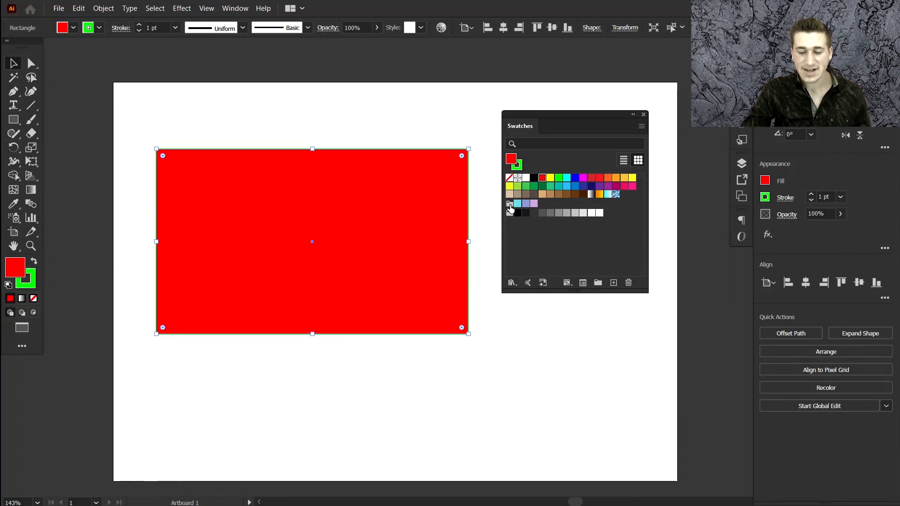
Try the [Registration], White, RGB Red and RGB Green swatches as the rectangle's fill.
click(519, 182)
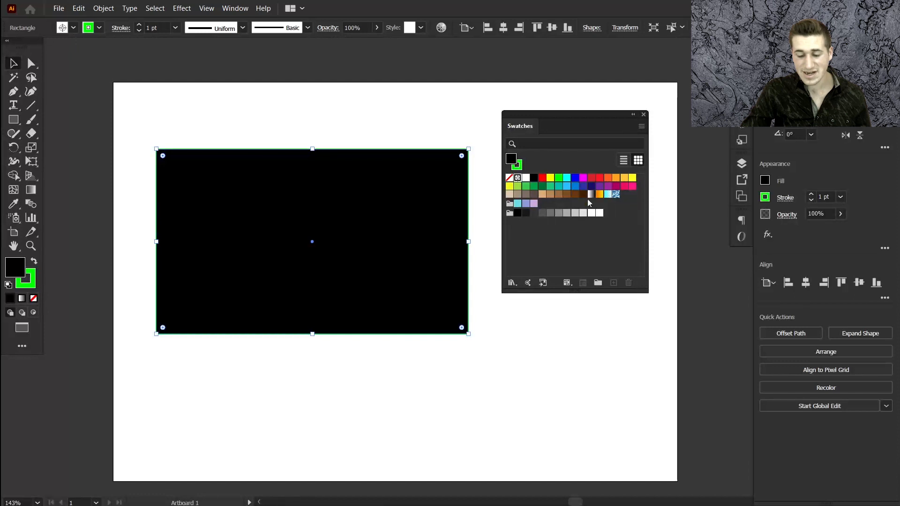
click(526, 178)
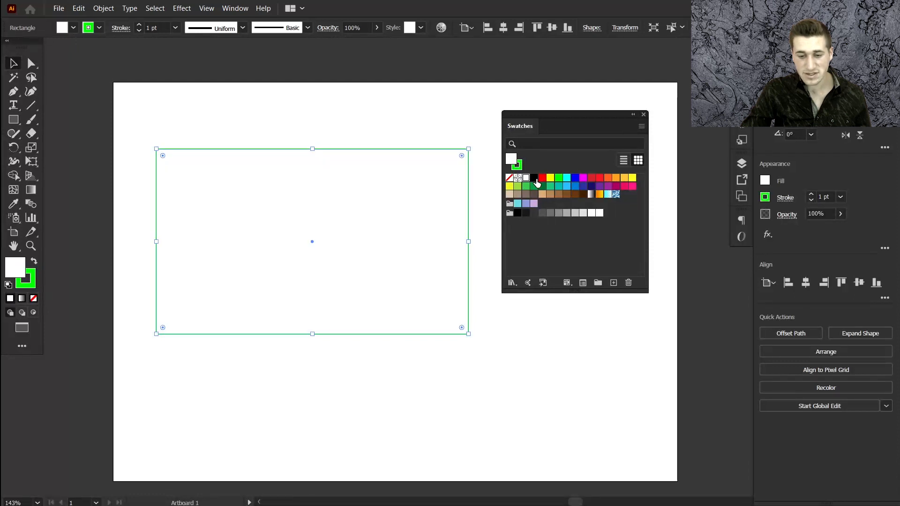
click(541, 179)
click(558, 178)
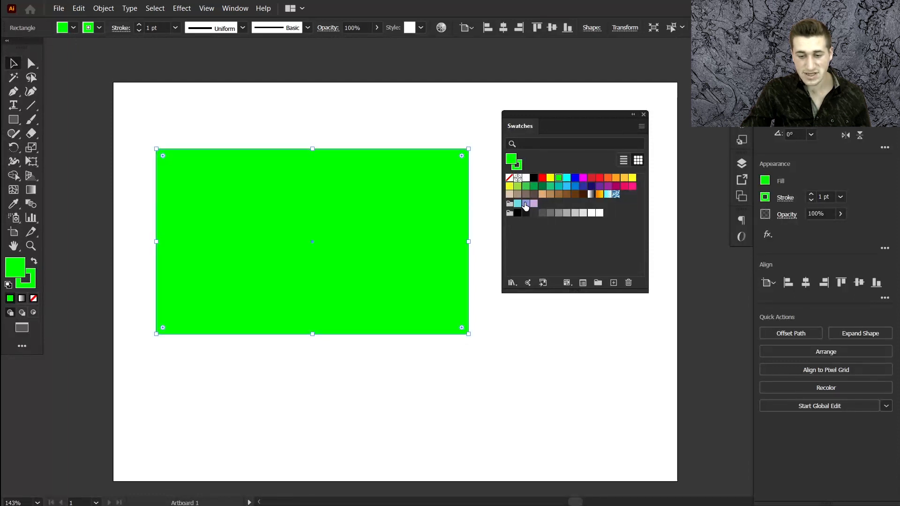
Try the black-and-white, orange and cyan gradient swatches and the Jive pattern as the rectangle's fill.
click(593, 195)
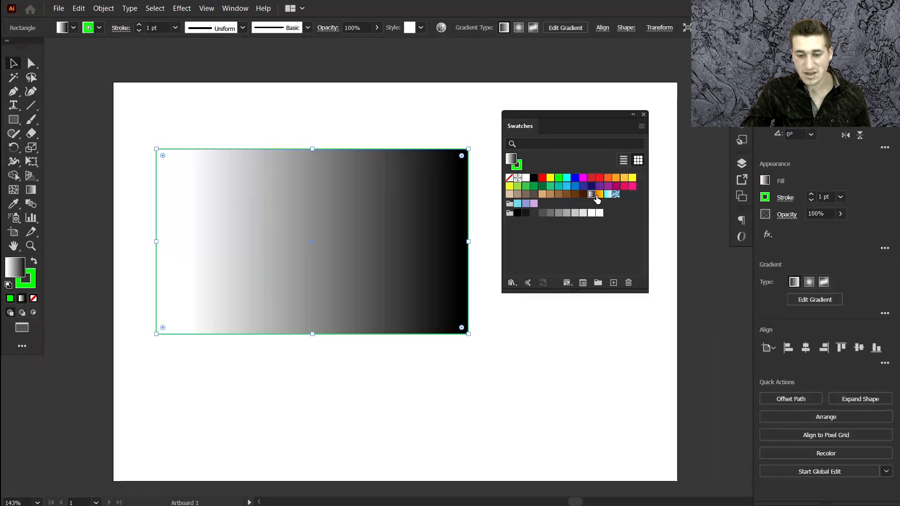
click(600, 194)
click(608, 194)
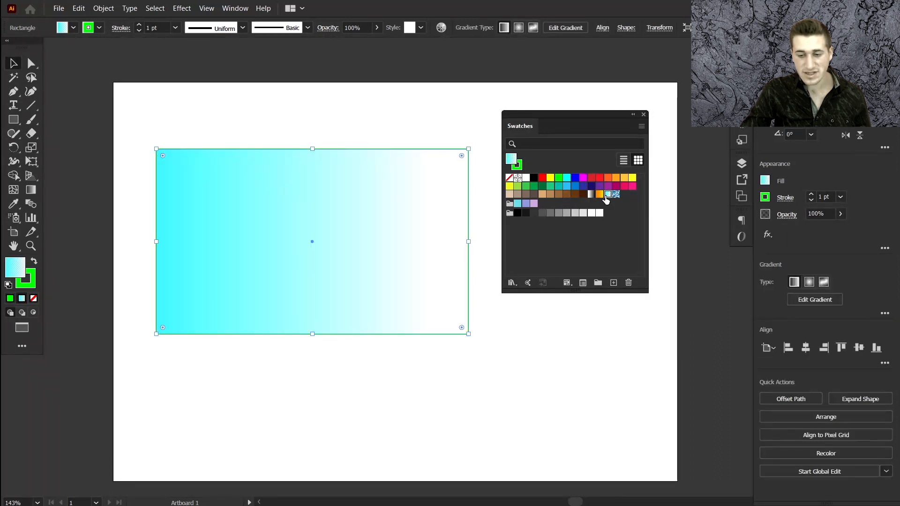
click(616, 195)
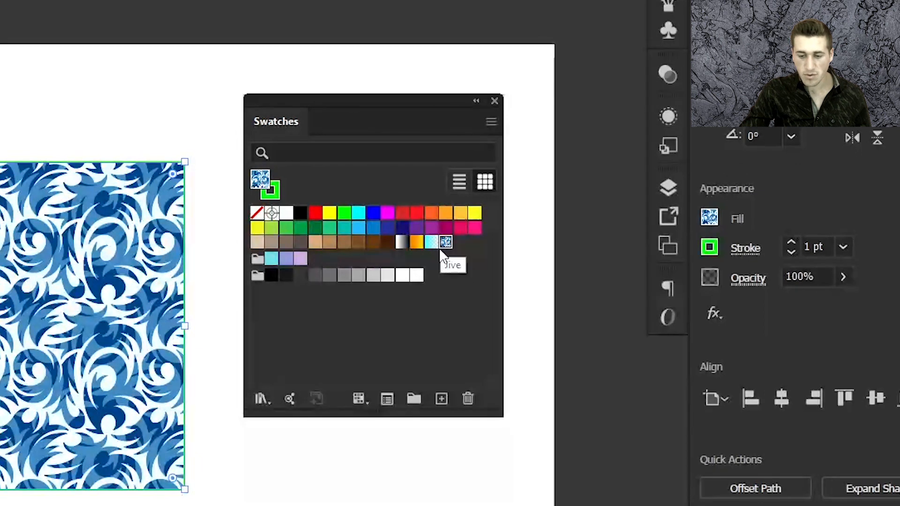
Fill the large rectangle with dark green R=0 G=104 B=55 and add a smaller rectangle filled with RGB Red below it.
click(315, 228)
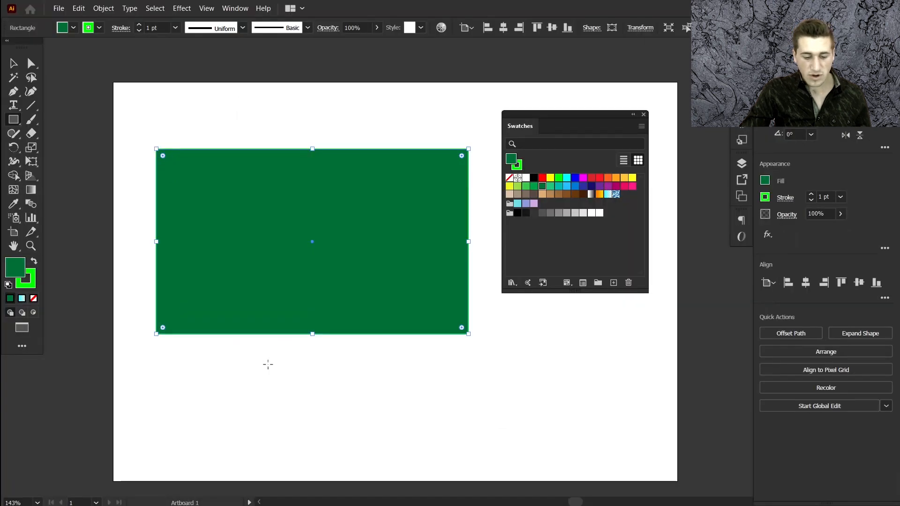
drag(268, 364, 488, 467)
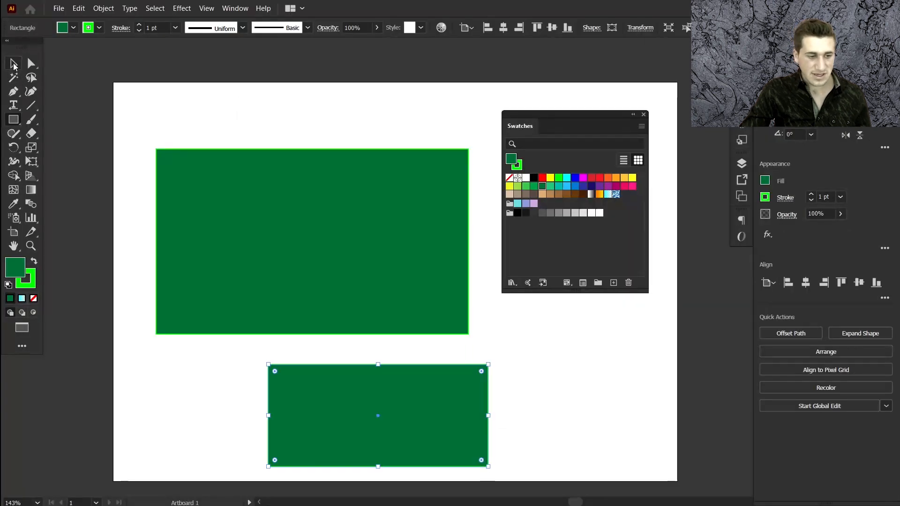
click(13, 64)
click(543, 180)
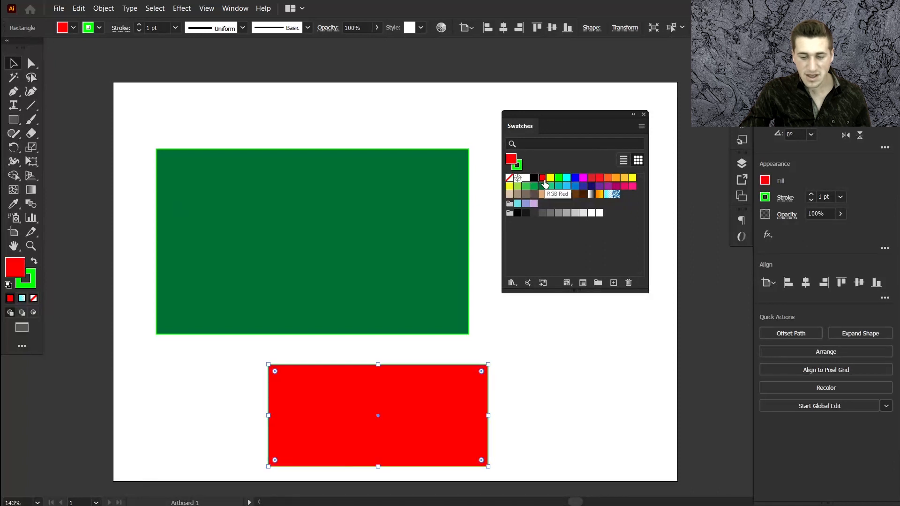
Select the large rectangle and move its dark green swatch to the end of the ungrouped swatches, after the pattern.
click(347, 221)
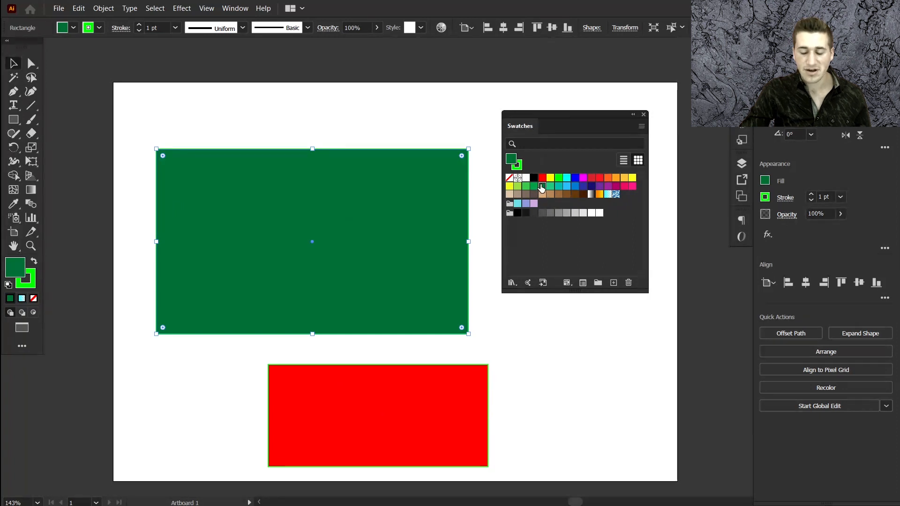
drag(543, 188, 625, 202)
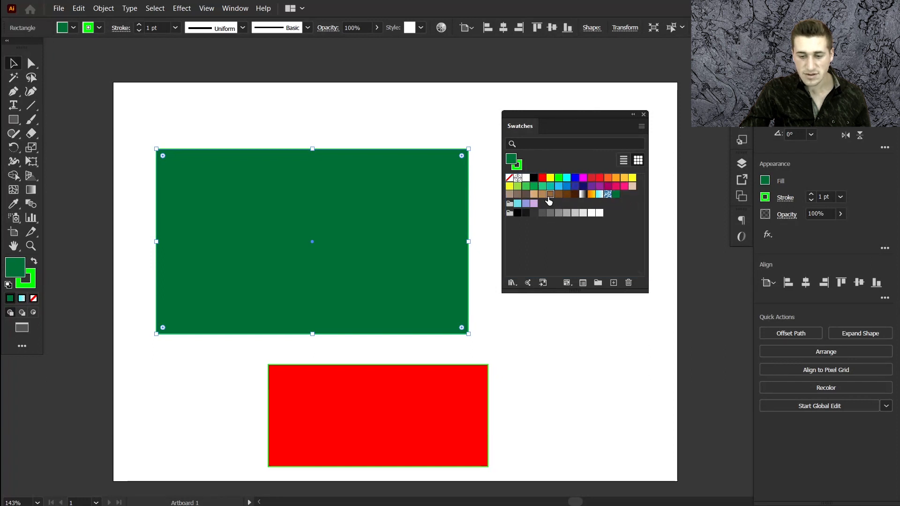
Move the brown swatch between the White and Black swatches, and open the Fruit swatch library from the Foods collection.
drag(550, 201, 533, 185)
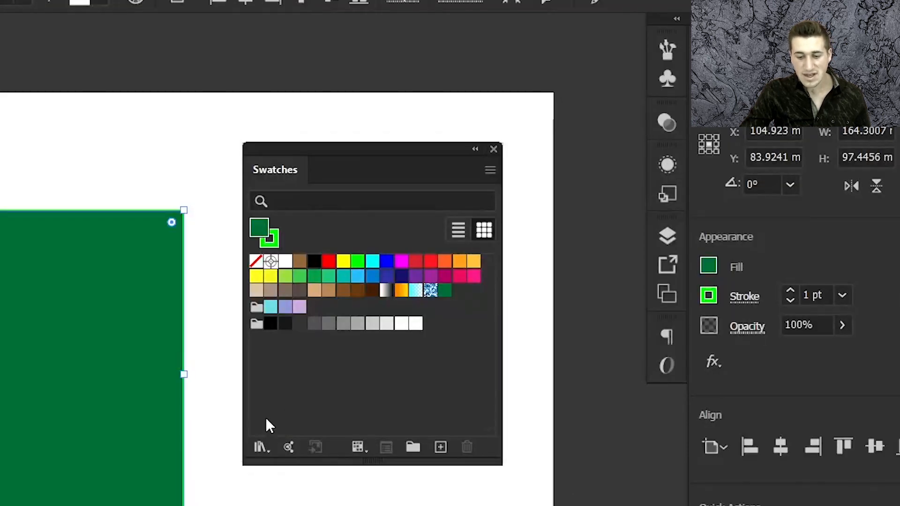
click(259, 447)
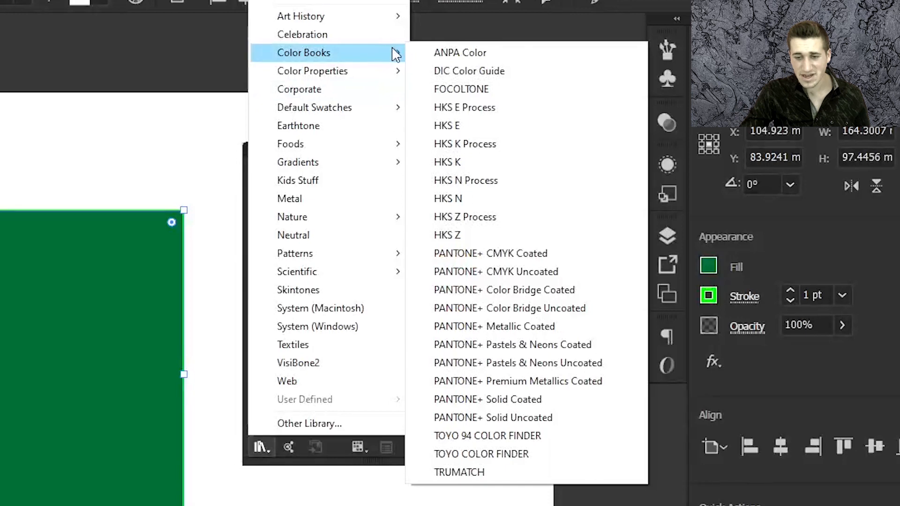
mouse_move(362, 20)
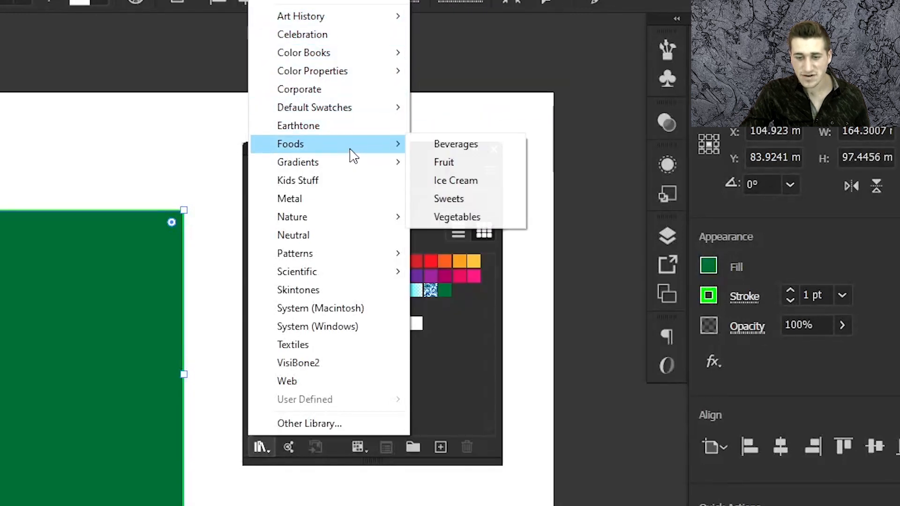
mouse_move(373, 146)
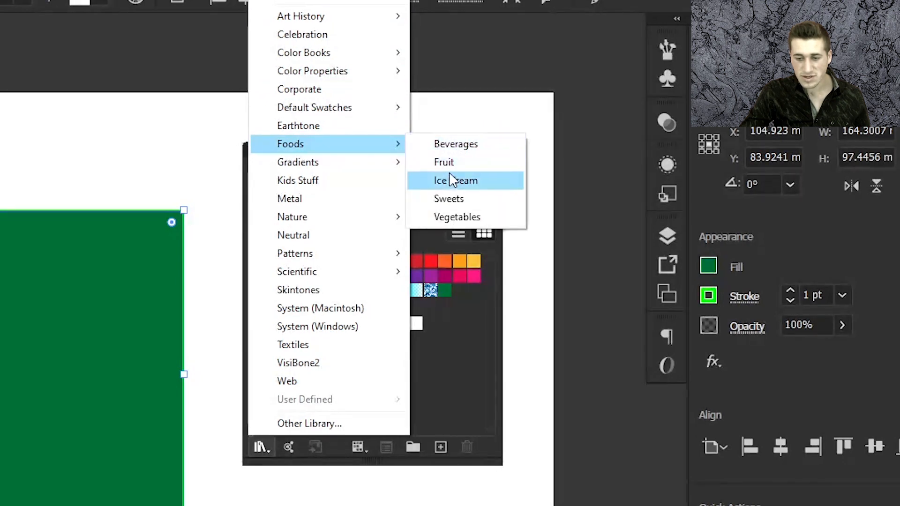
click(485, 167)
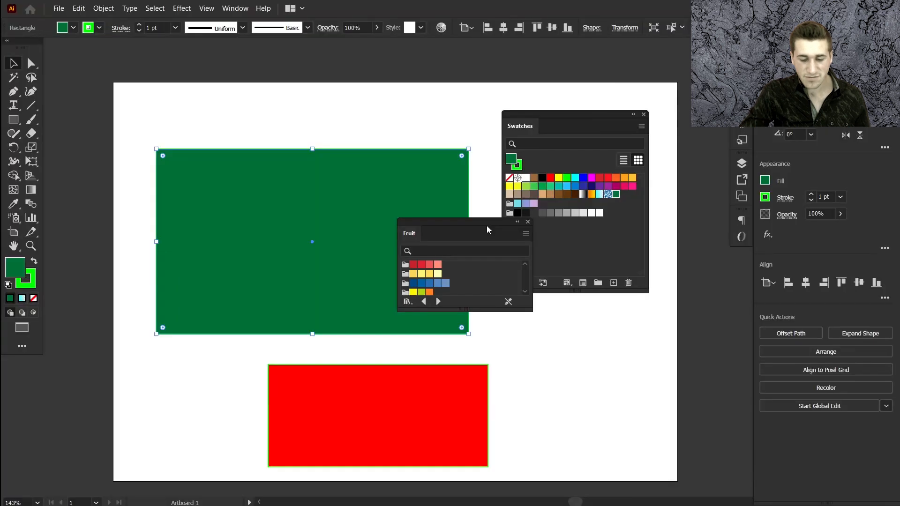
Delete the smaller red rectangle and lengthen the Fruit library panel over the green rectangle until all its colour groups show.
drag(486, 226, 240, 91)
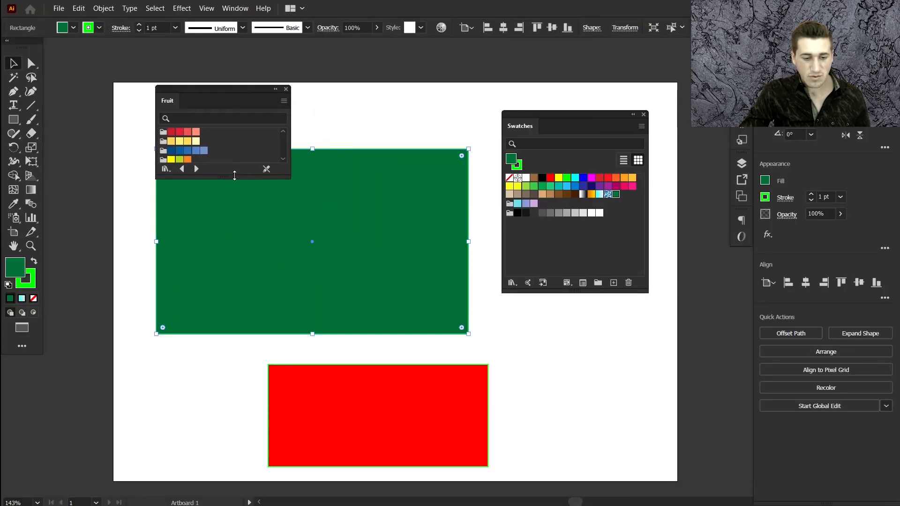
drag(234, 175, 232, 294)
click(351, 414)
key(Delete)
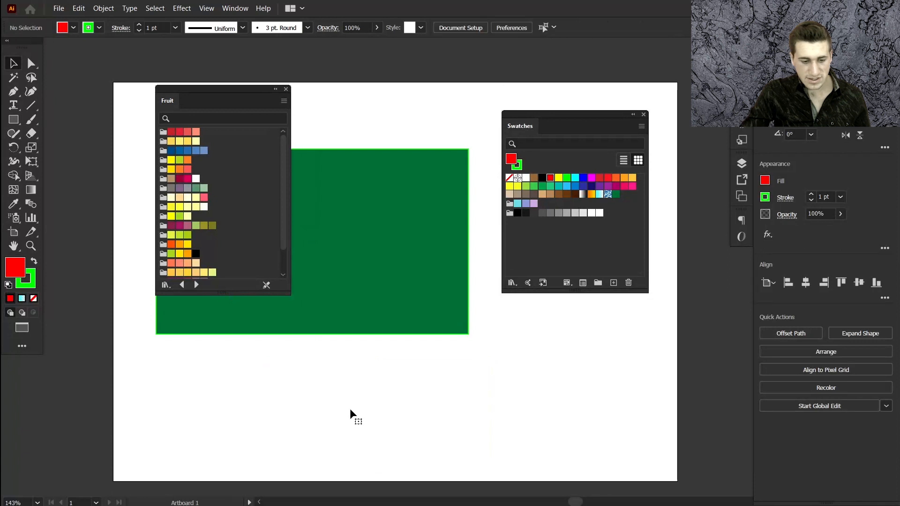
drag(236, 100, 344, 147)
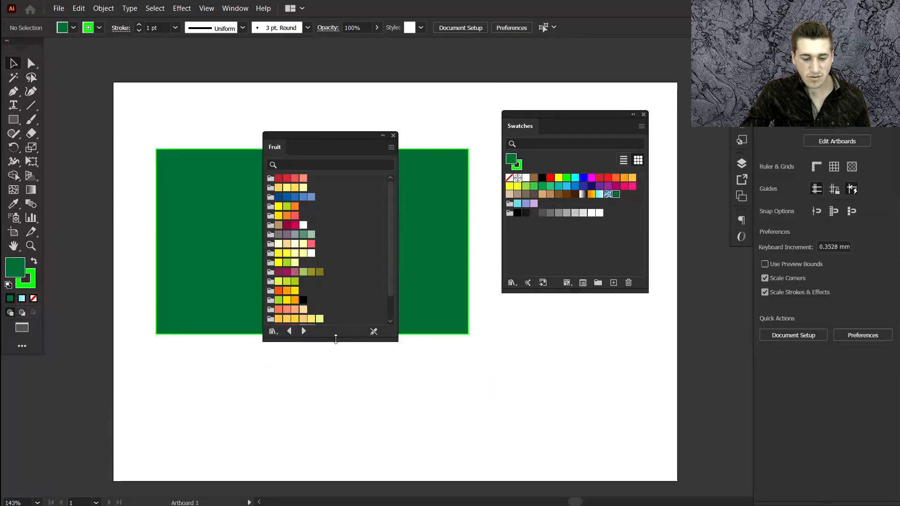
drag(336, 341, 330, 440)
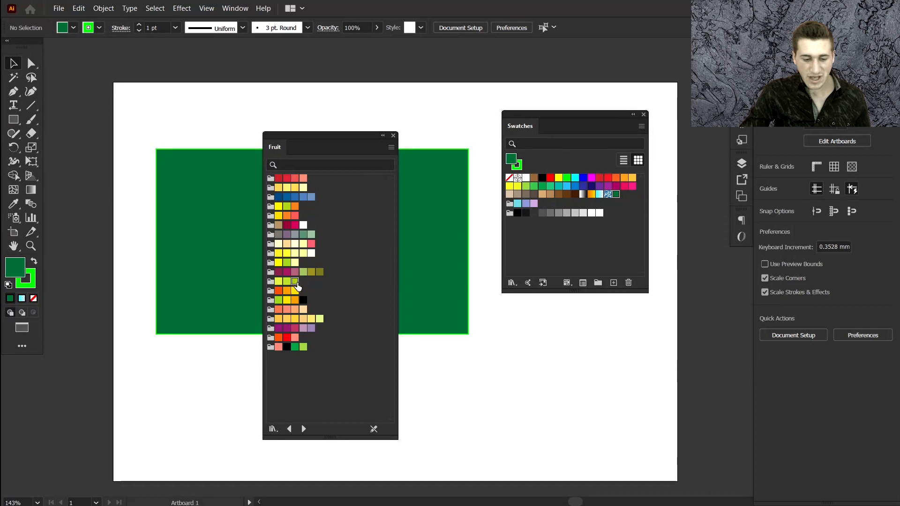
Add a single lime green swatch and the whole Watermelon colour group from the Fruit library to the document's swatches.
drag(297, 286, 359, 246)
drag(502, 208, 559, 231)
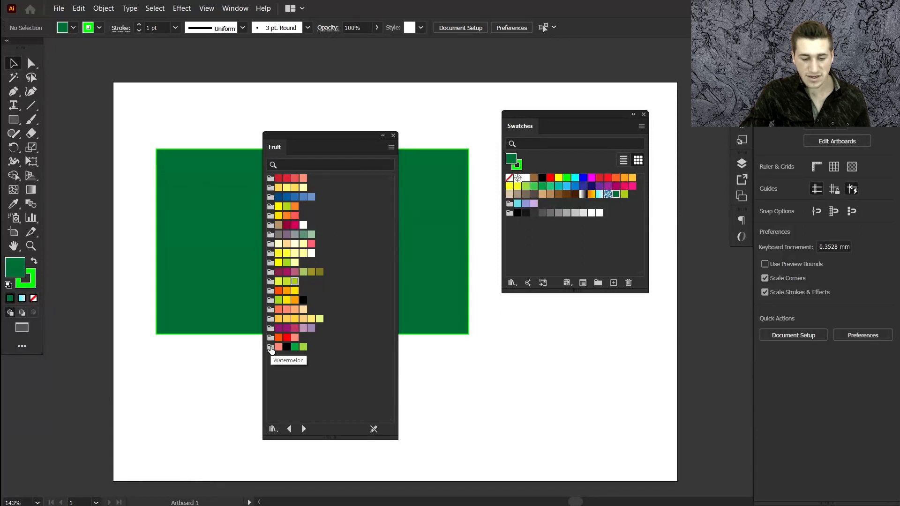
drag(271, 350, 517, 237)
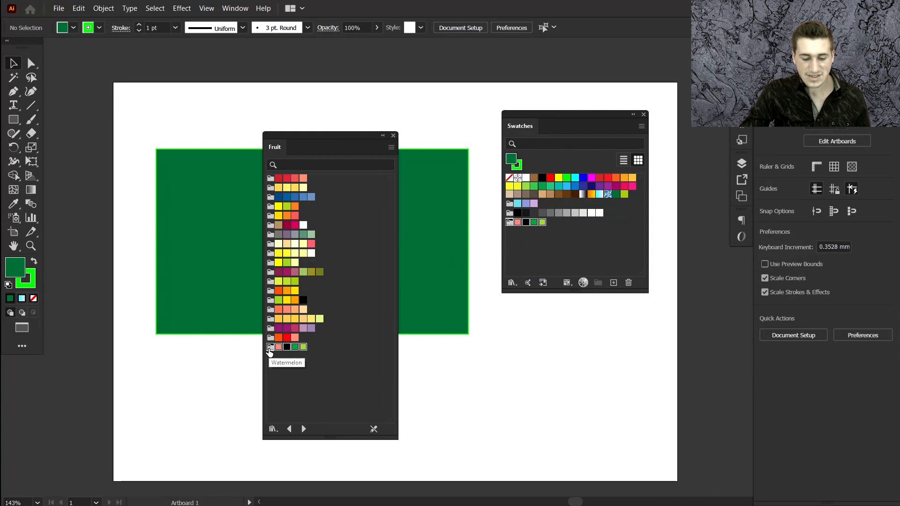
click(333, 368)
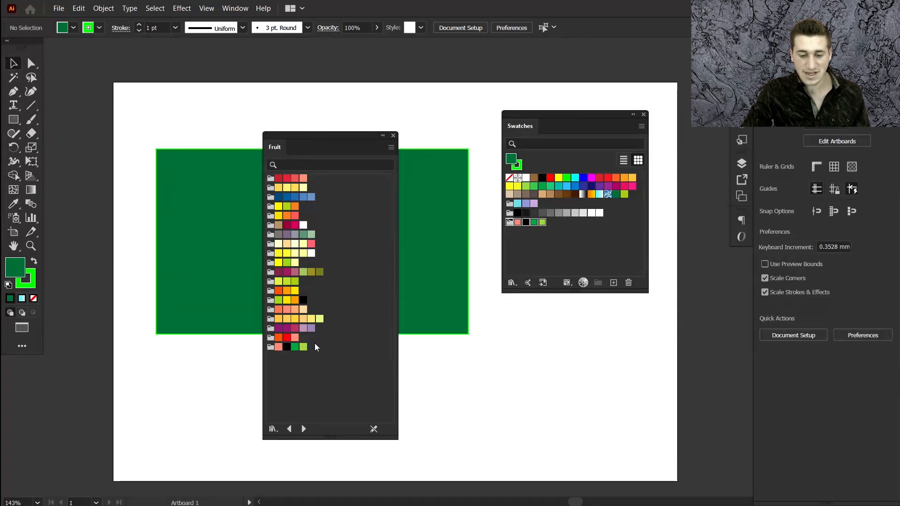
click(531, 227)
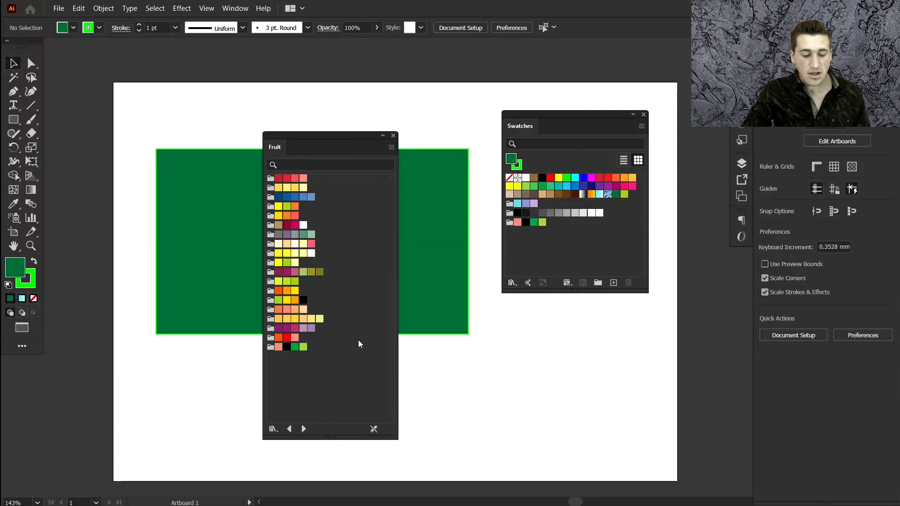
Try docking the Fruit library beside the toolbar, float it again and put the toolbar back in its dock.
drag(304, 142, 52, 72)
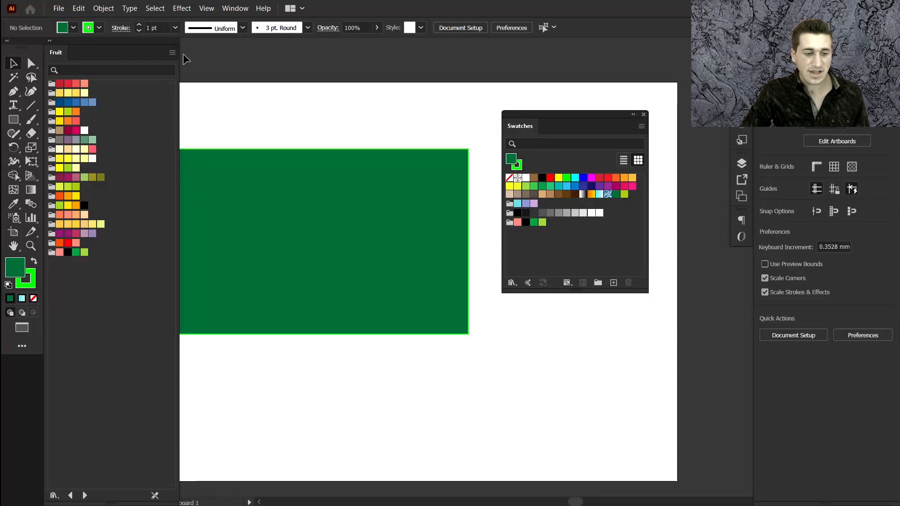
drag(129, 47, 433, 140)
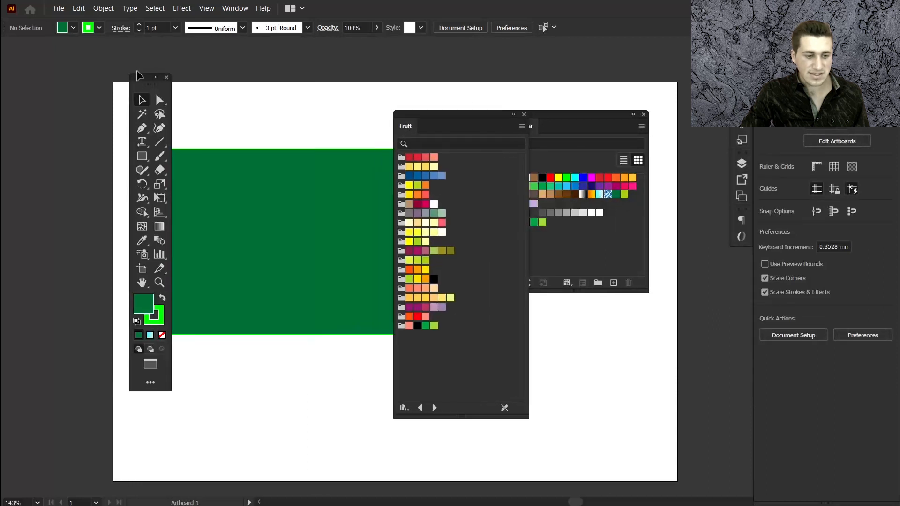
drag(136, 81, 10, 47)
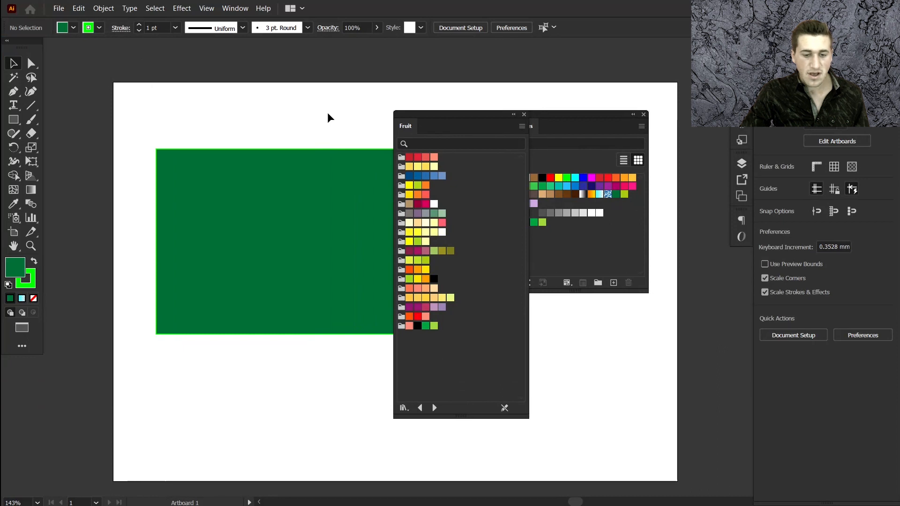
drag(414, 132, 218, 95)
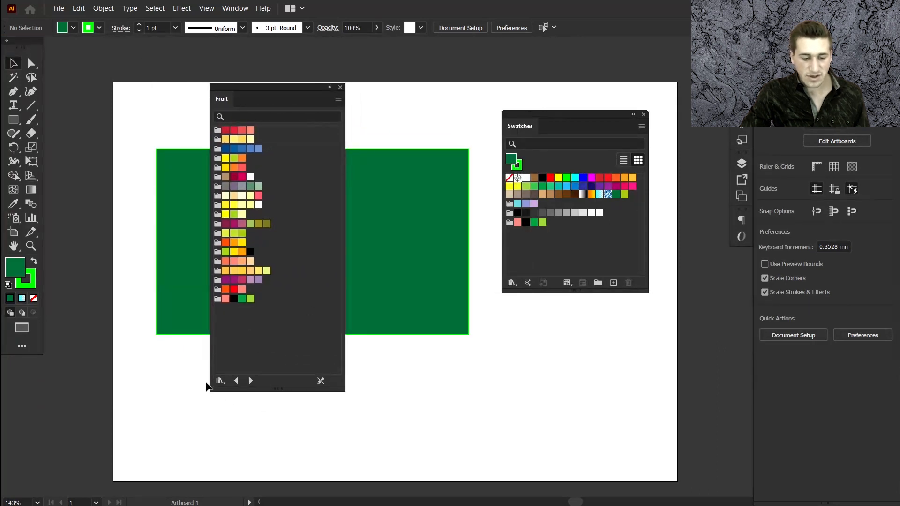
Replace the Fruit library with the Beach library from the Nature collection and make it persistent.
click(220, 380)
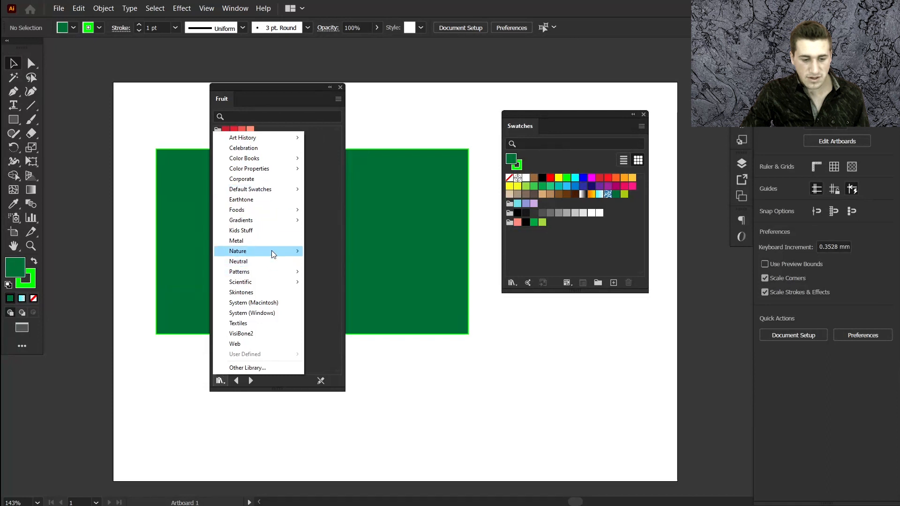
mouse_move(272, 253)
click(353, 251)
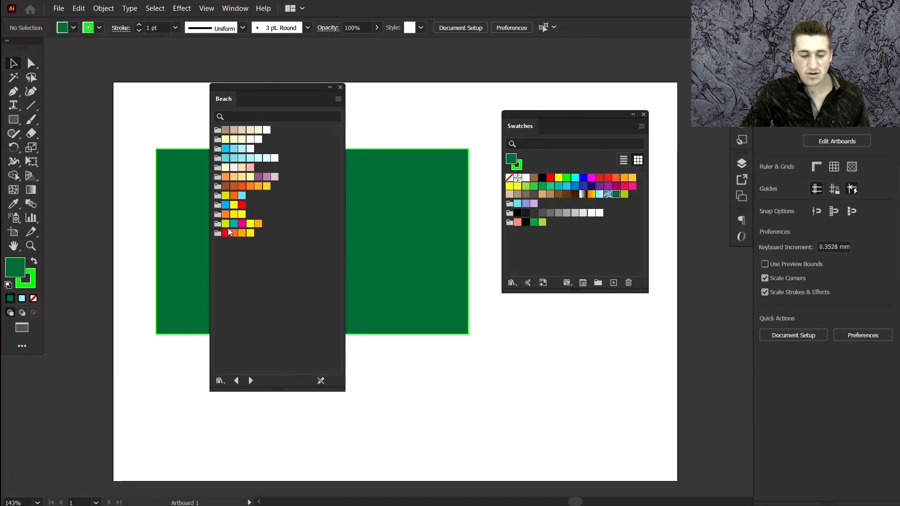
click(339, 99)
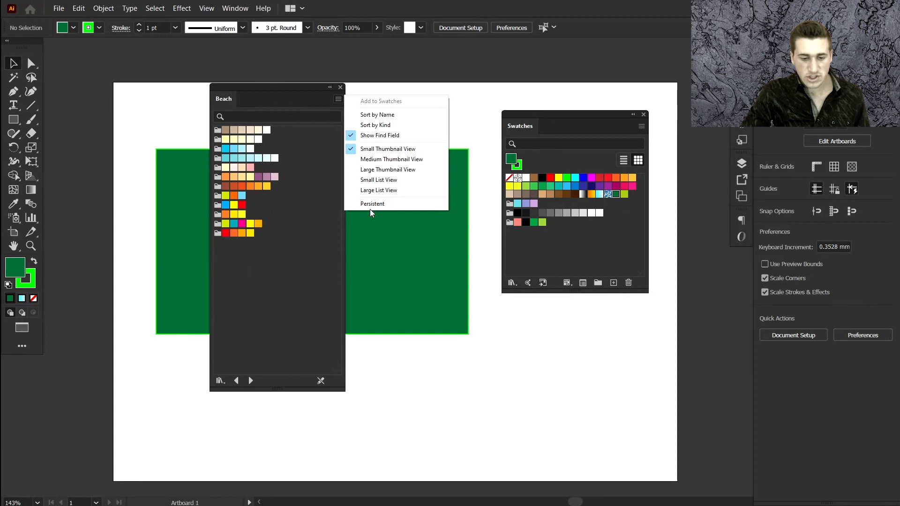
click(393, 205)
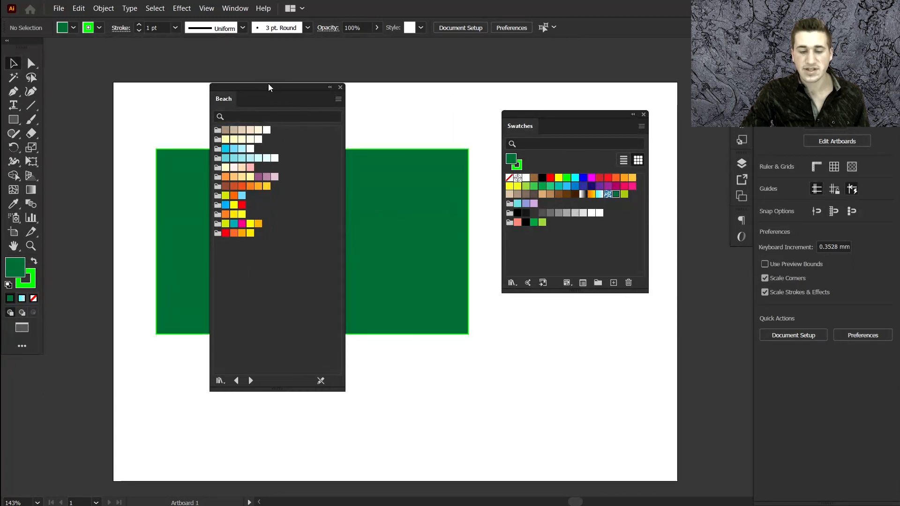
click(516, 284)
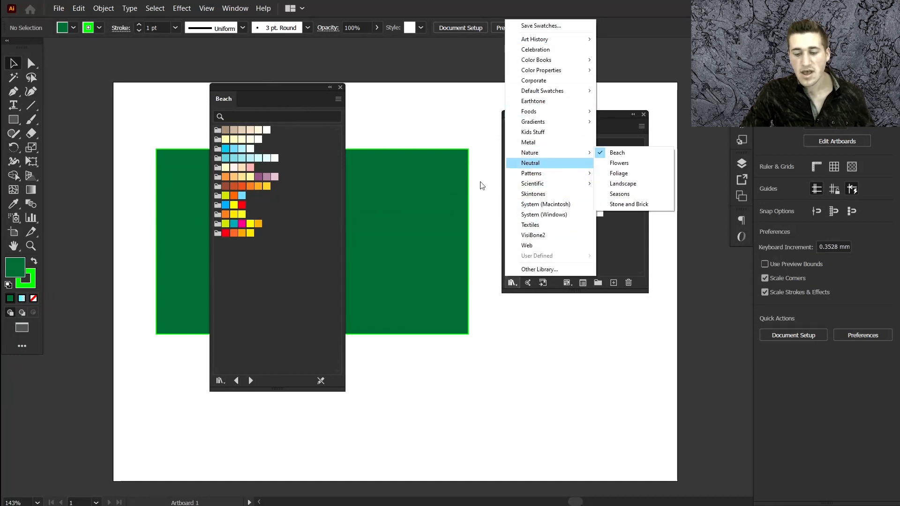
click(288, 257)
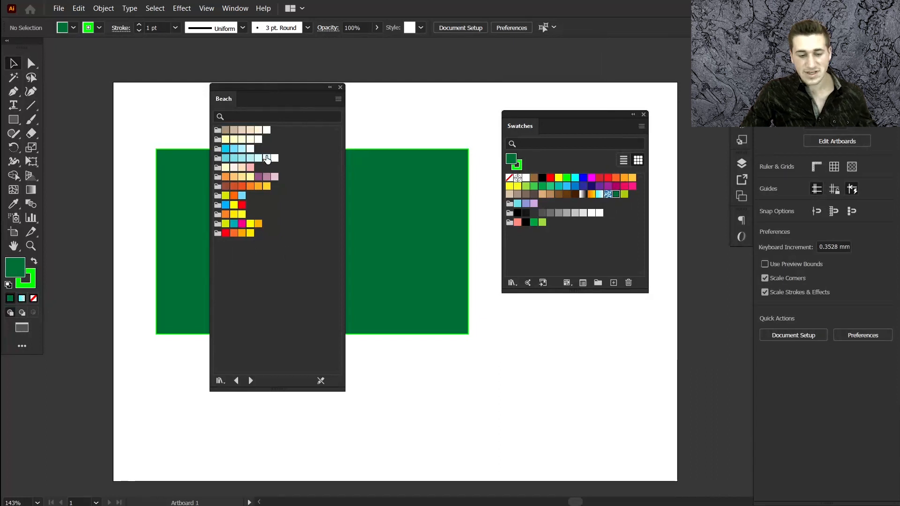
Browse forward through the swatch libraries from Beach to System (Windows), and close the library panel.
click(252, 381)
click(251, 381)
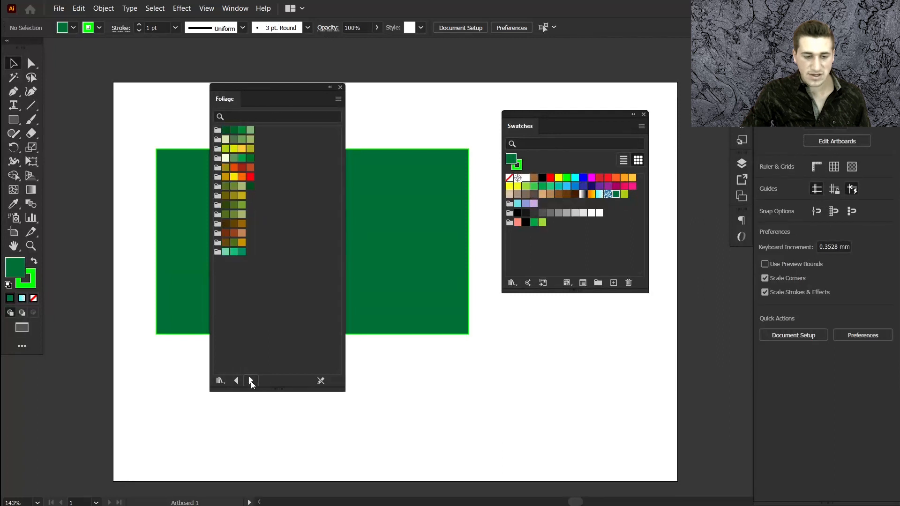
click(251, 382)
click(251, 382)
click(251, 381)
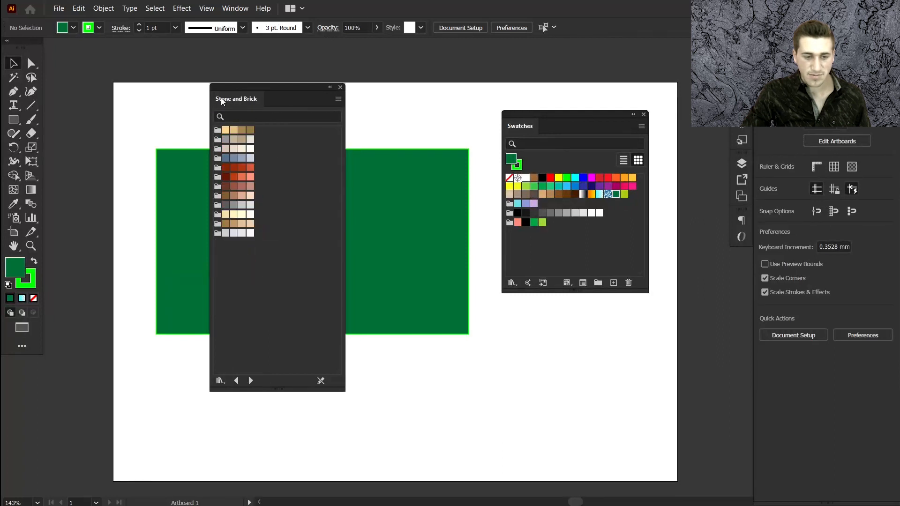
click(252, 381)
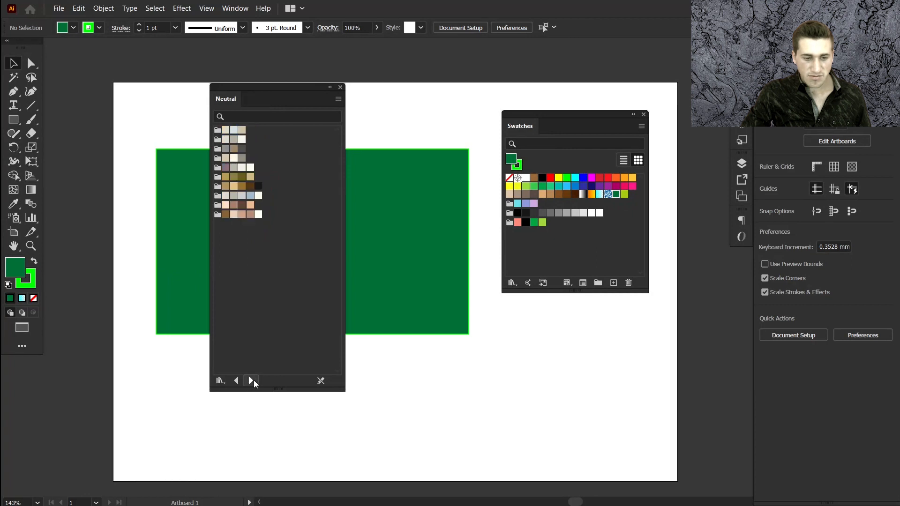
click(253, 381)
click(252, 380)
click(252, 381)
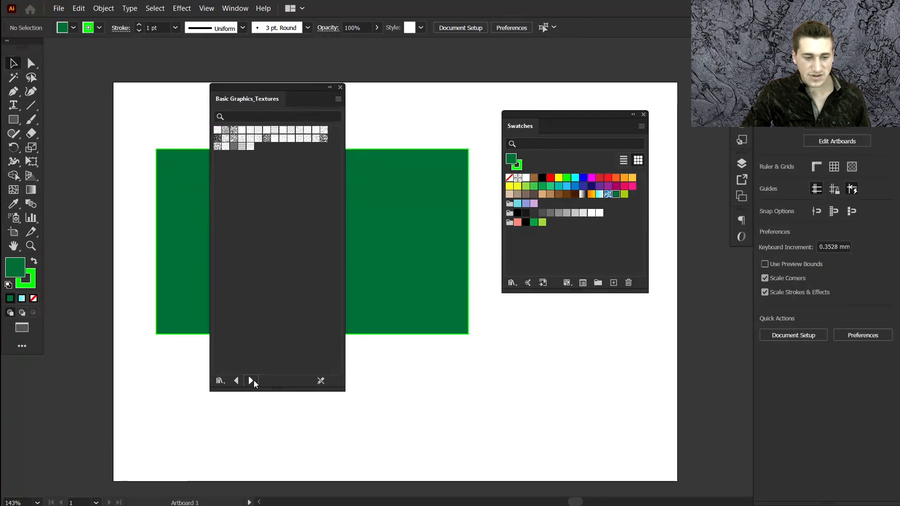
click(252, 381)
click(252, 381)
click(252, 381)
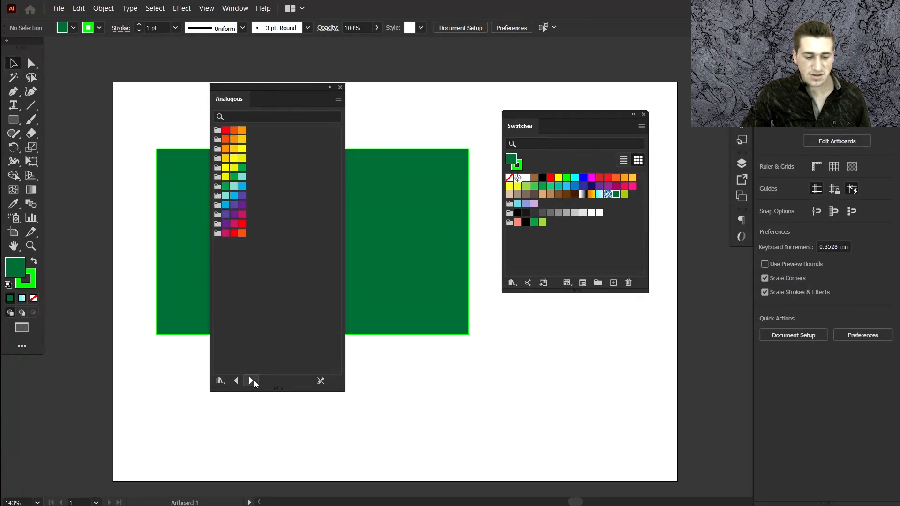
click(252, 381)
click(253, 381)
click(253, 381)
click(254, 381)
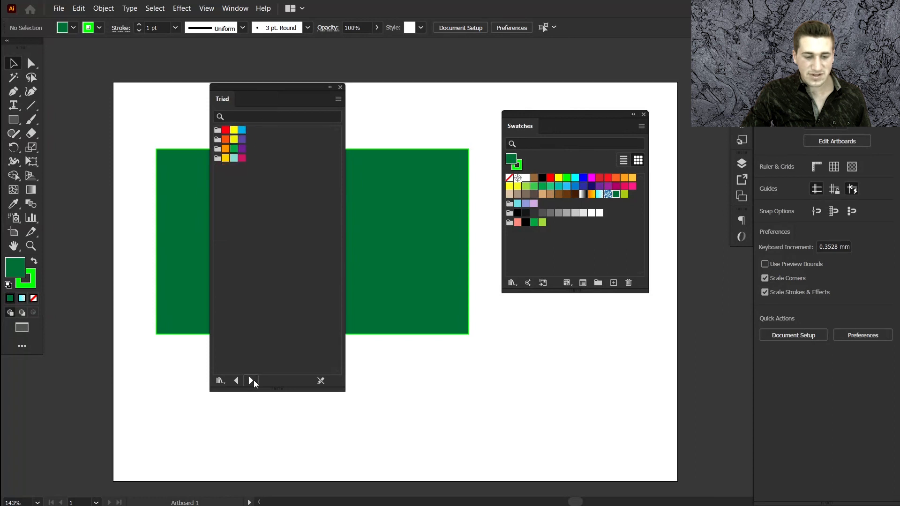
click(253, 381)
click(254, 381)
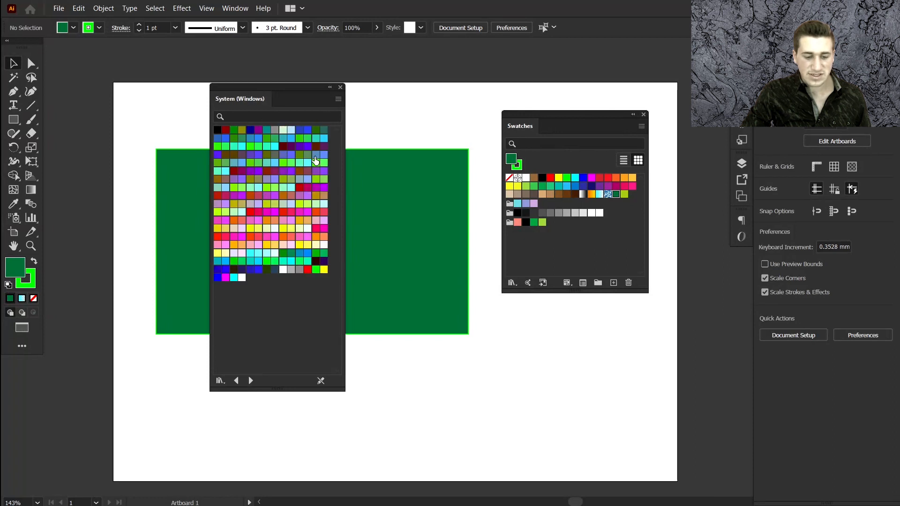
click(340, 88)
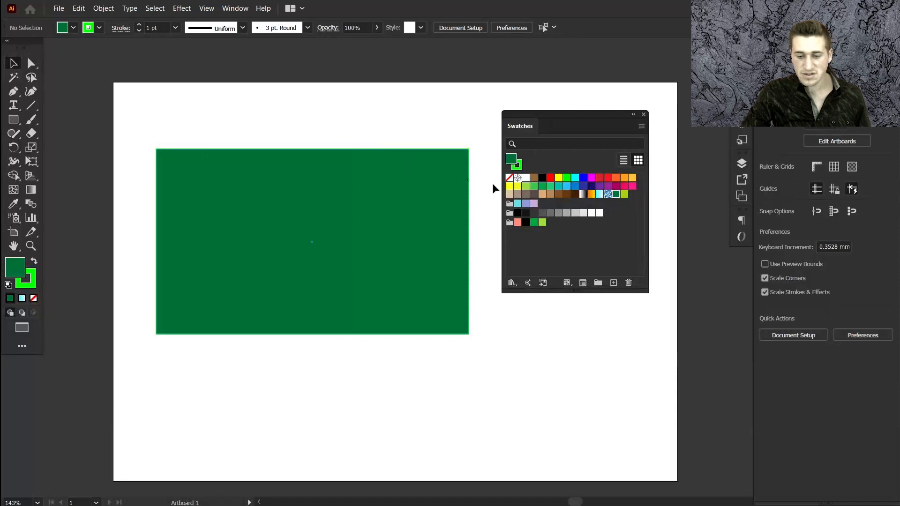
Select all removable swatches and colour groups, including the Watermelon group, and delete them from the Swatches panel.
click(542, 223)
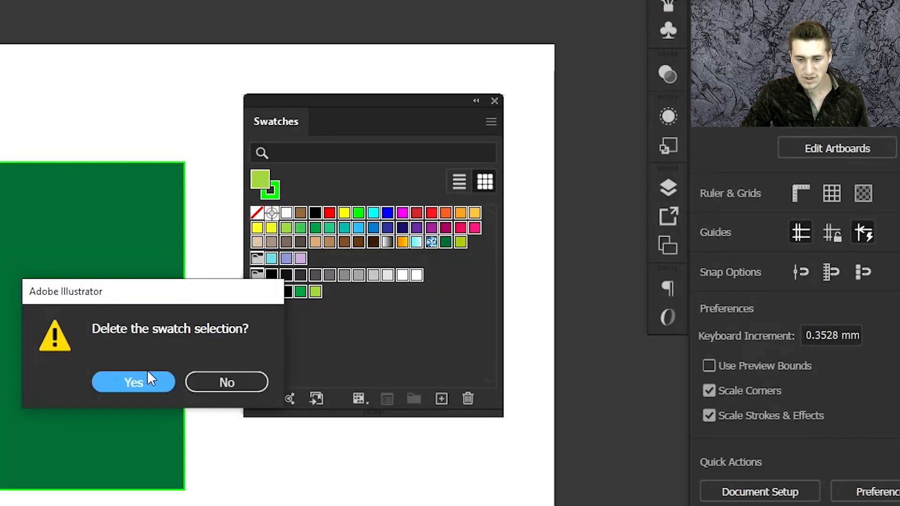
click(134, 381)
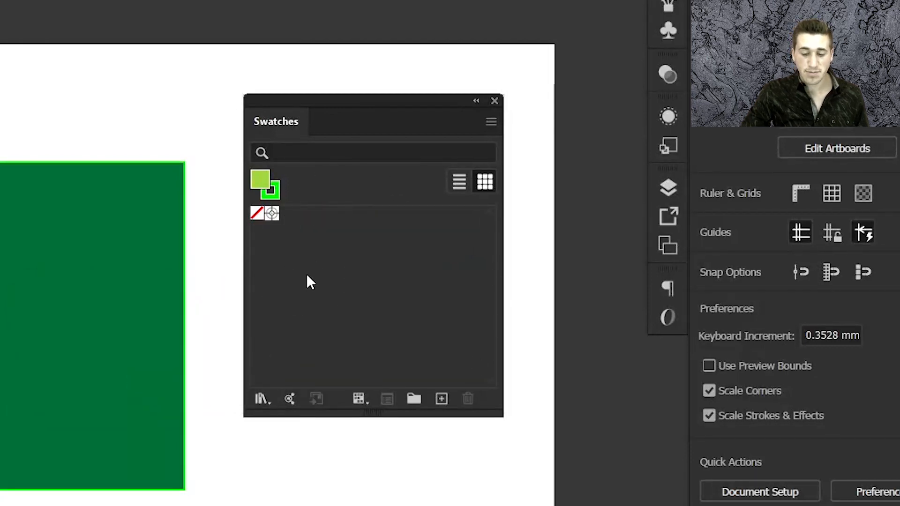
Open the Basic RGB default swatch library, add all its swatches and colour groups to the Swatches panel, and close the library.
click(264, 397)
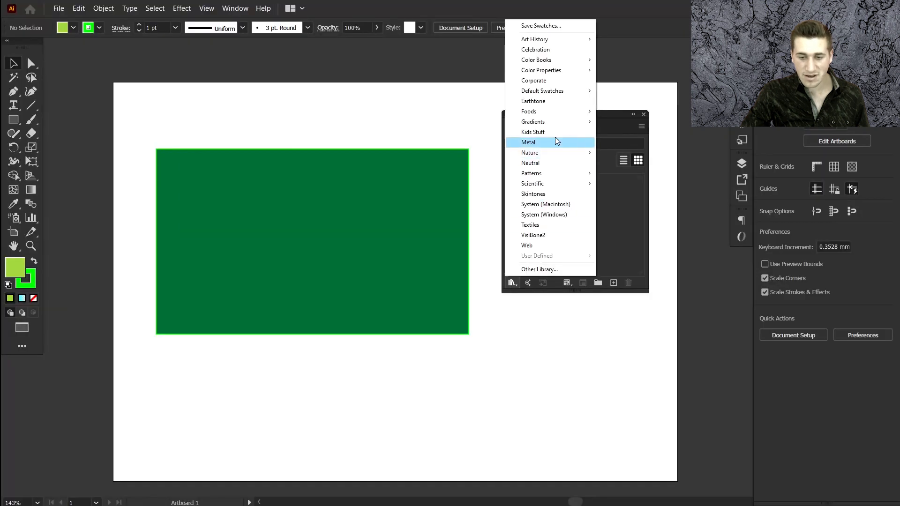
mouse_move(570, 91)
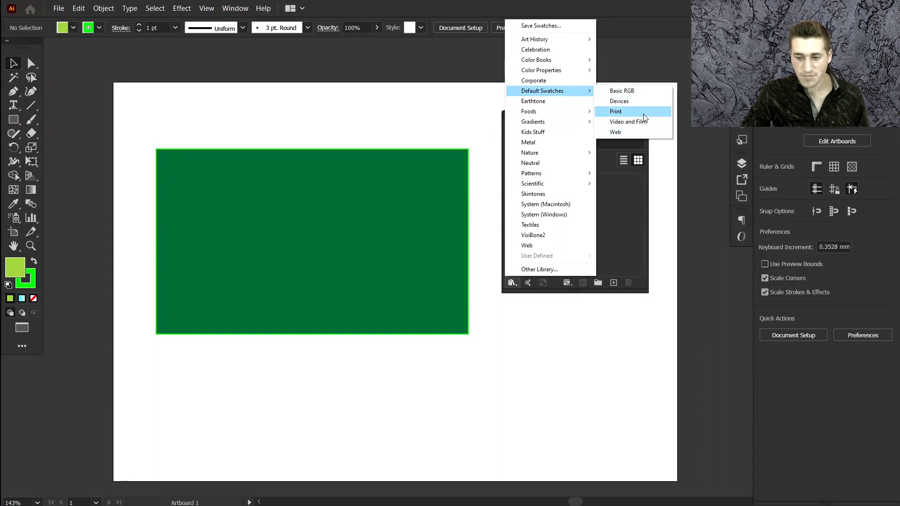
click(623, 91)
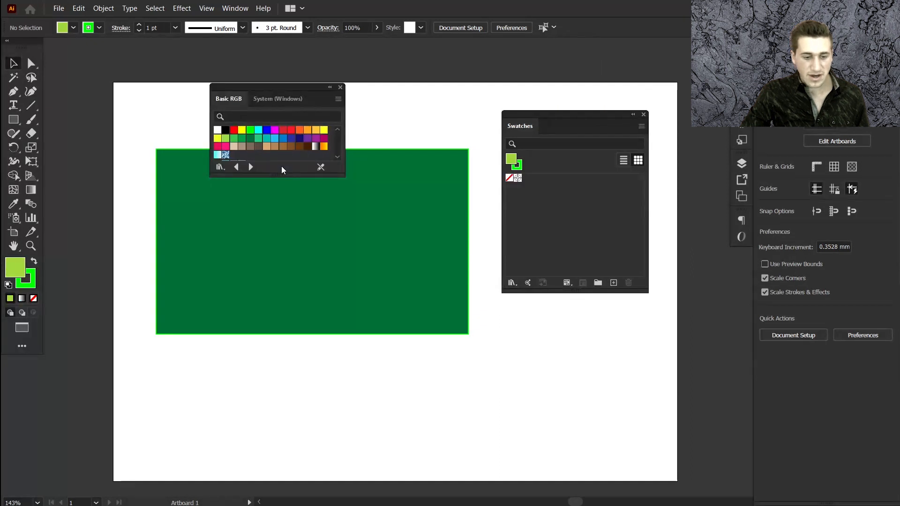
drag(281, 174, 275, 267)
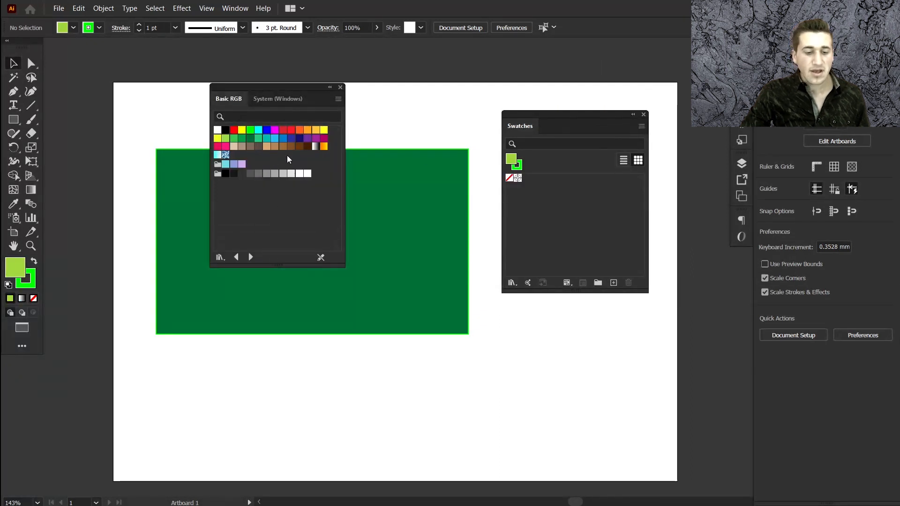
click(307, 174)
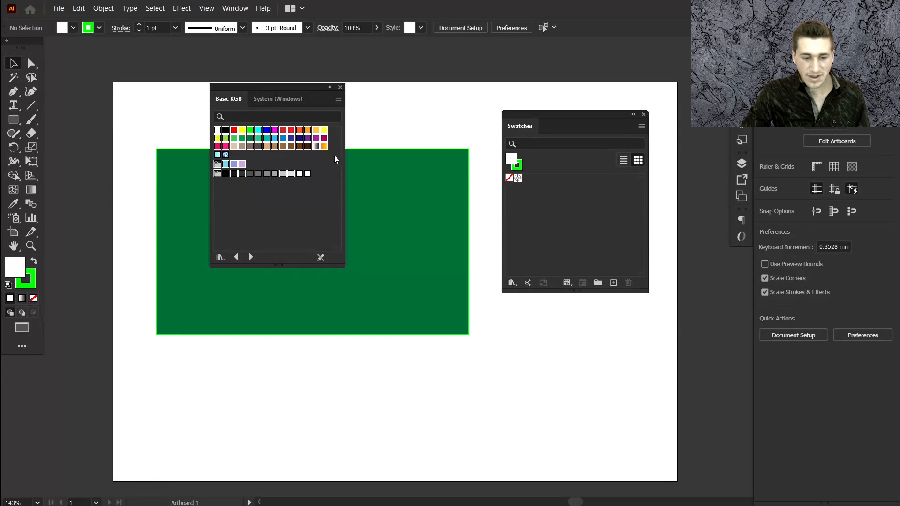
drag(274, 147, 539, 210)
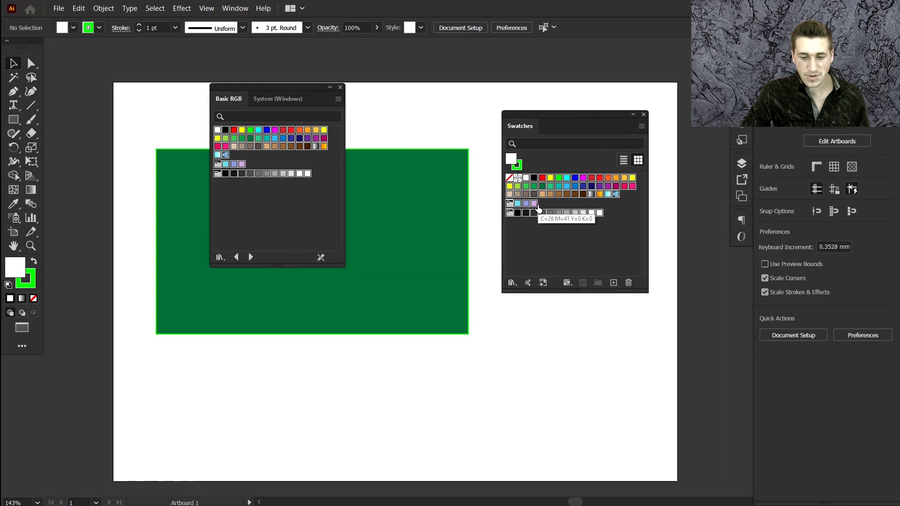
click(340, 88)
click(562, 242)
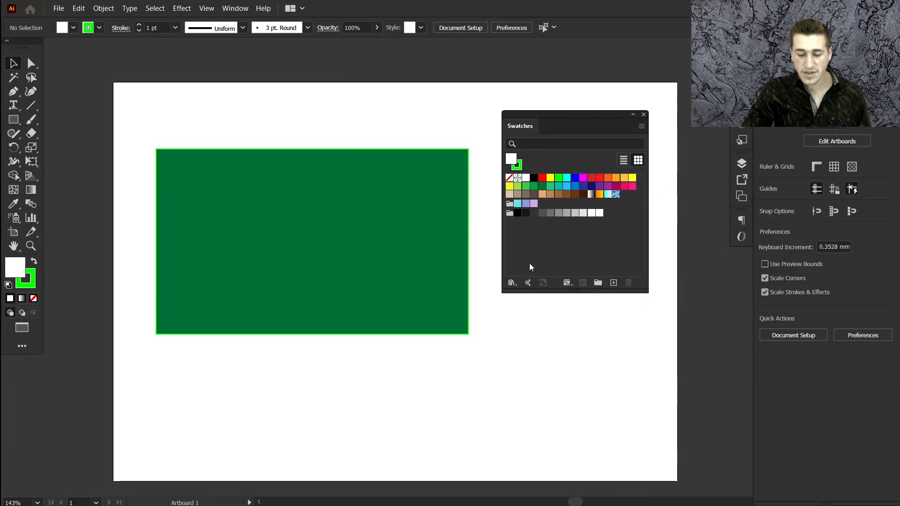
Open the PANTONE+ CMYK Coated colour book, enlarge its panel and look through its full range of colours.
click(511, 283)
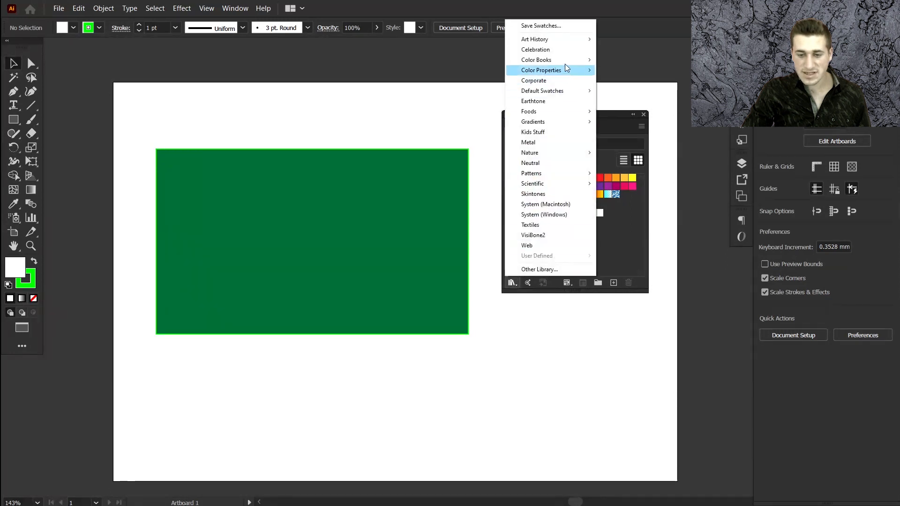
mouse_move(564, 60)
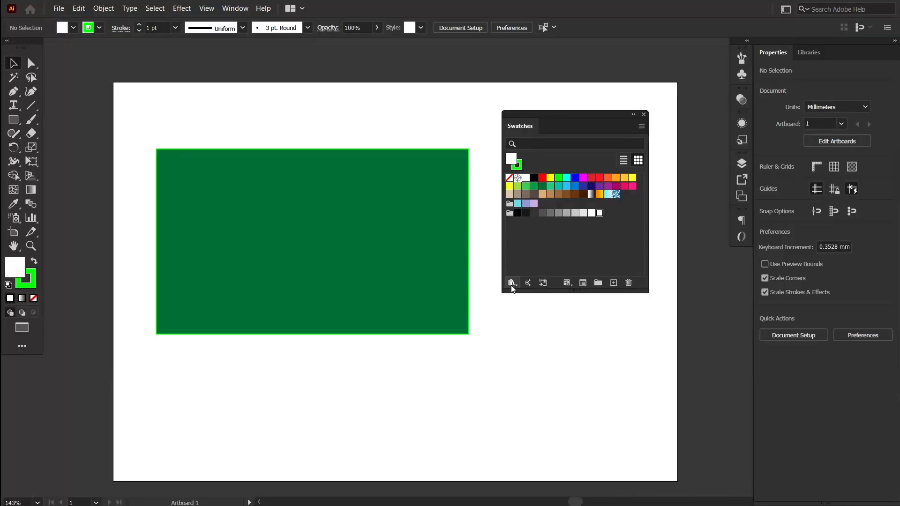
click(511, 283)
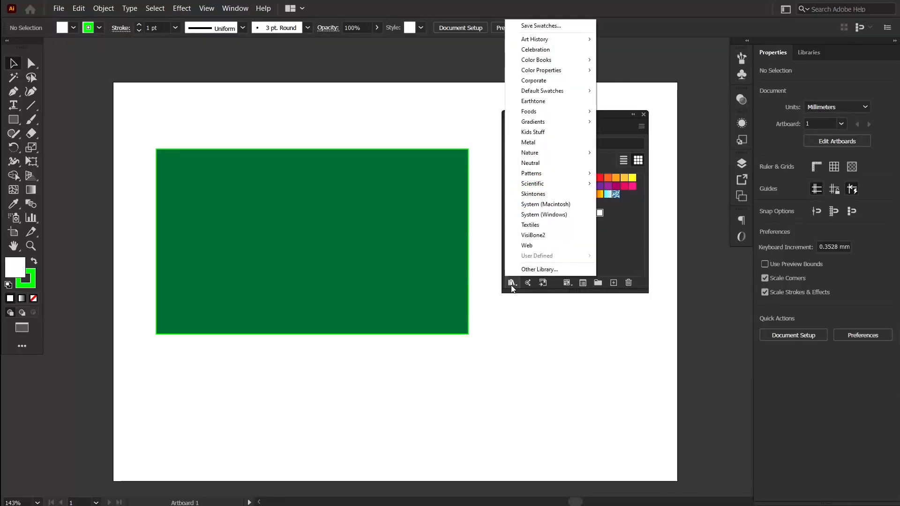
mouse_move(575, 62)
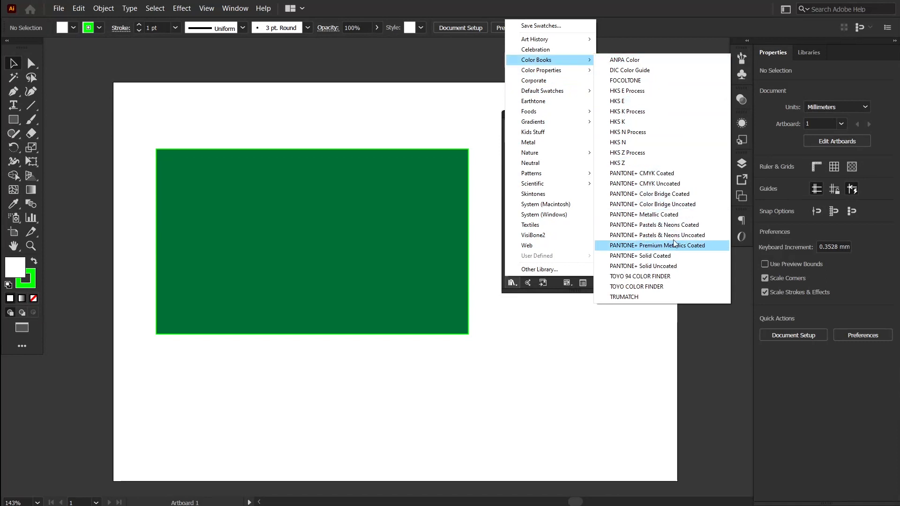
click(677, 177)
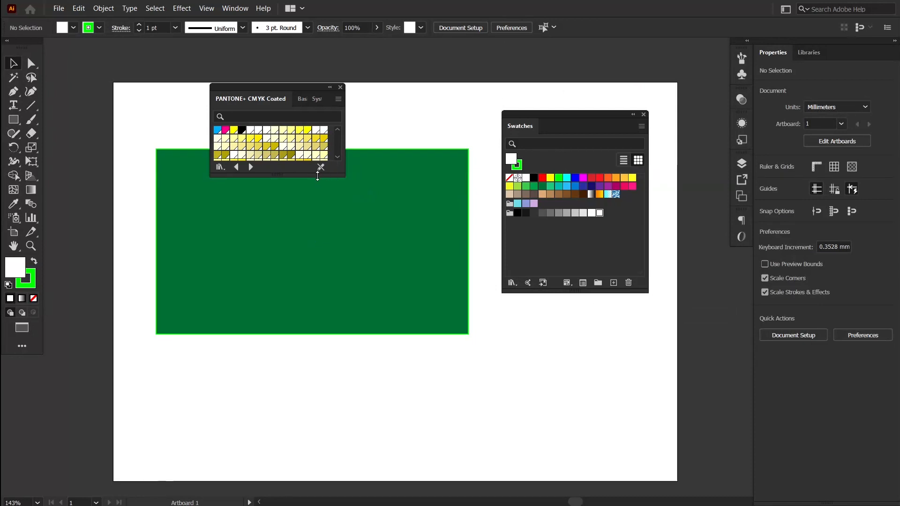
drag(314, 177, 314, 413)
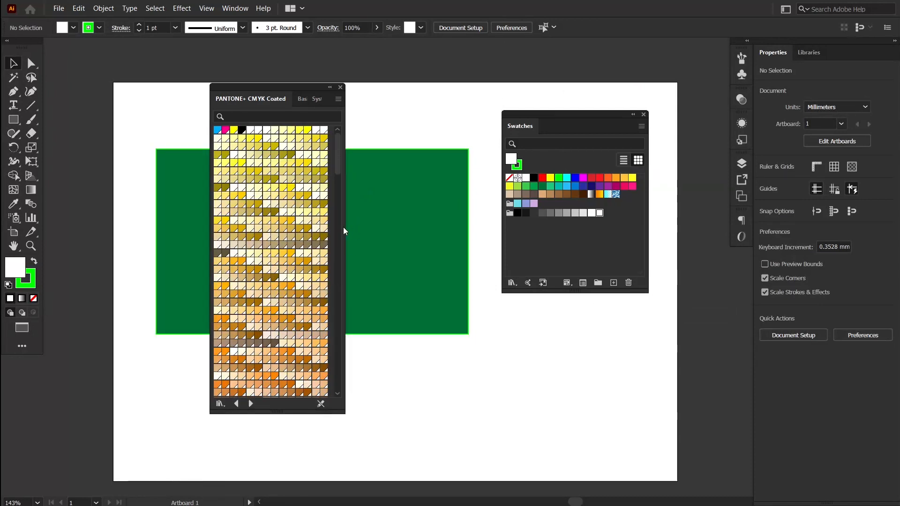
drag(348, 230, 462, 232)
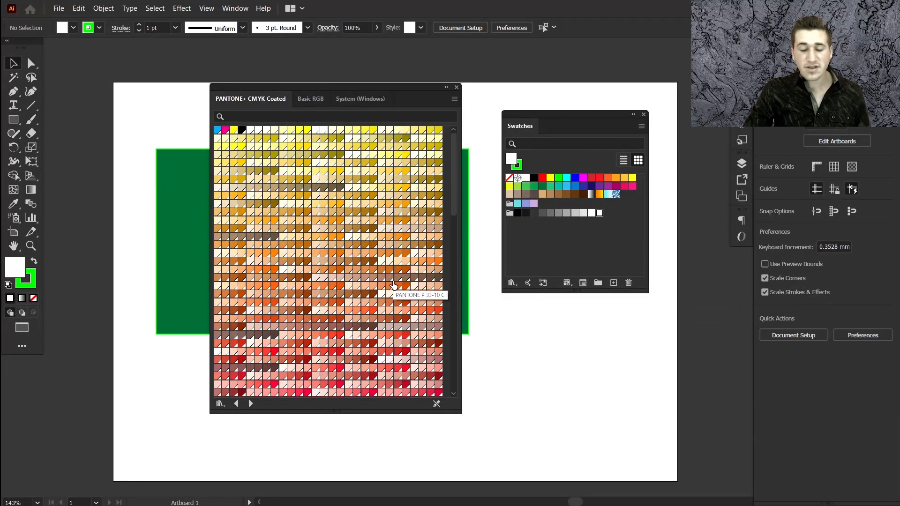
scroll(394, 285, down, 15)
scroll(394, 284, down, 5)
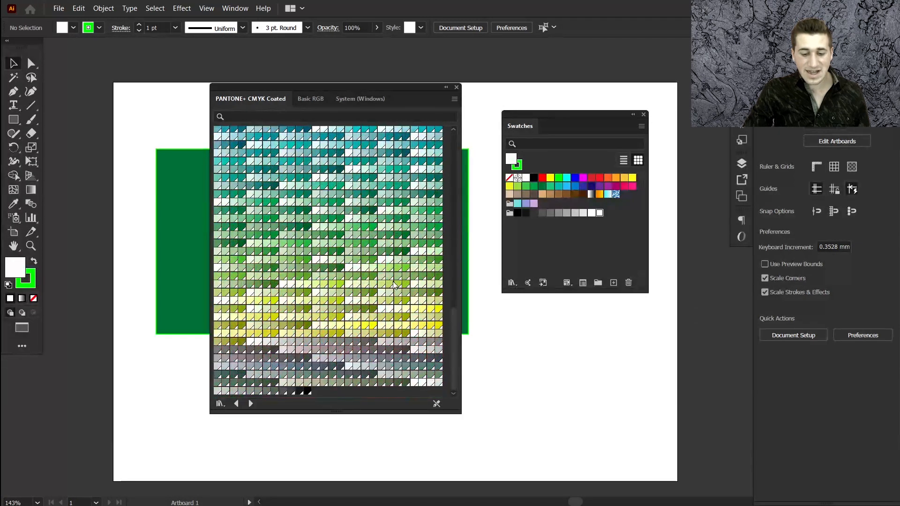
scroll(394, 284, up, 12)
scroll(394, 285, up, 8)
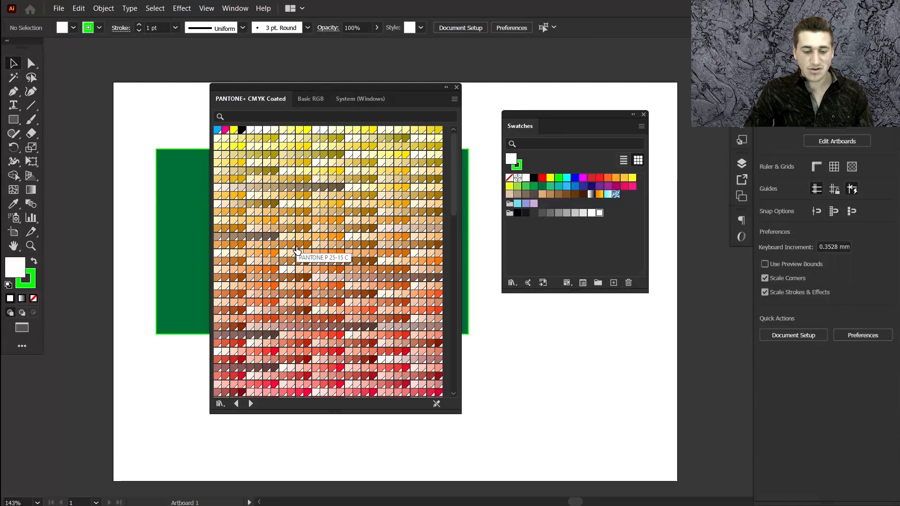
Set the fill to the orange gradient from Basic RGB, and replace it with a light orange from PANTONE+ CMYK Coated.
click(308, 99)
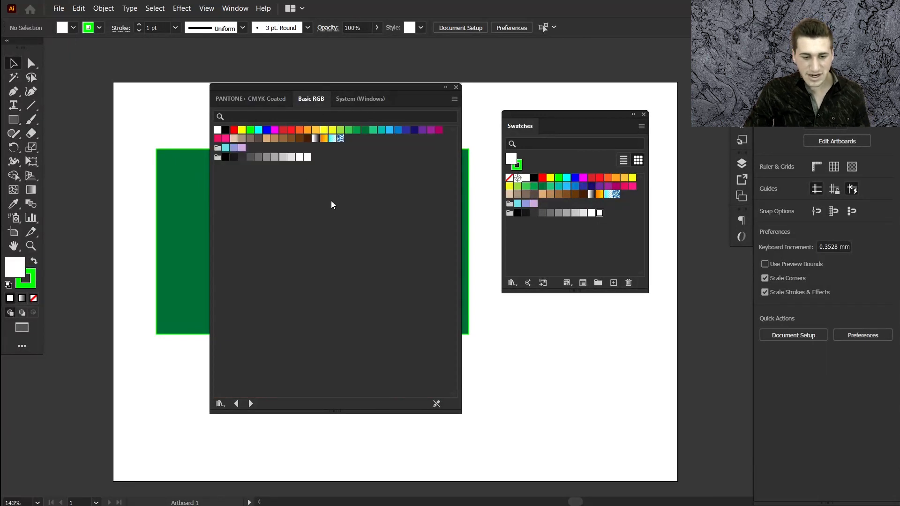
click(323, 139)
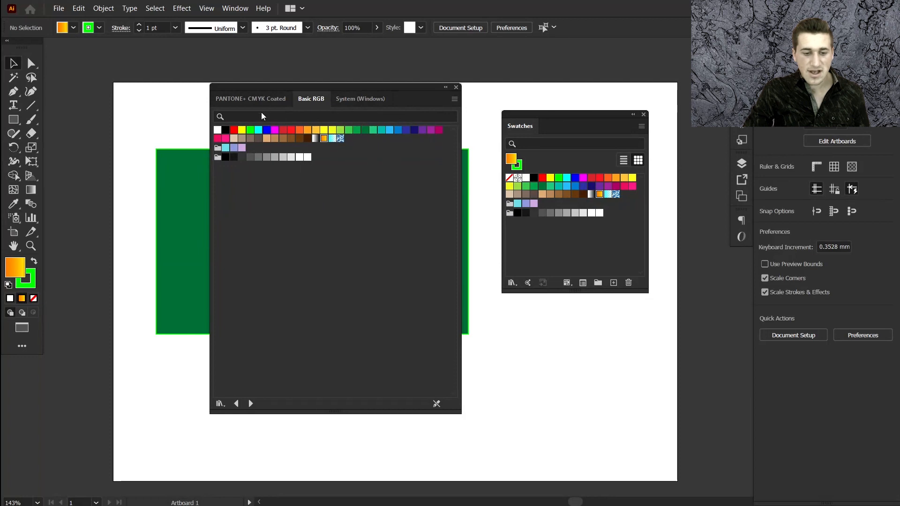
click(247, 98)
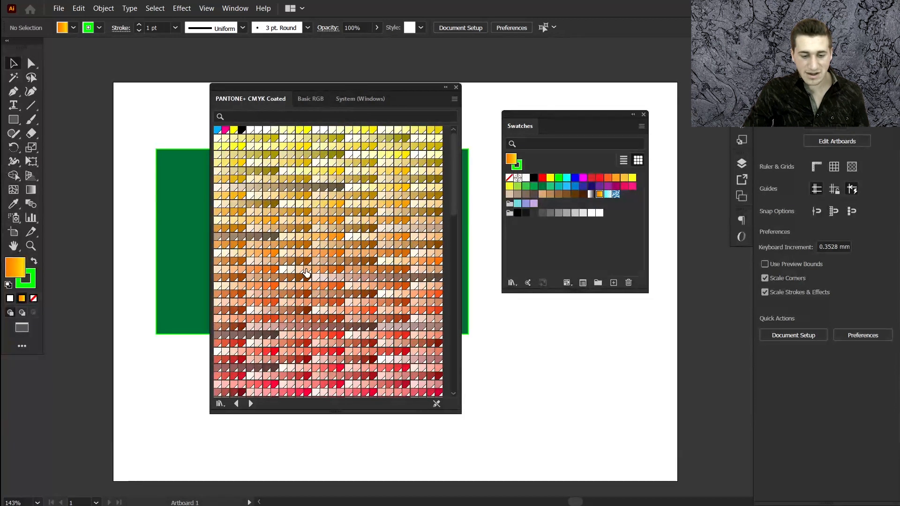
click(307, 271)
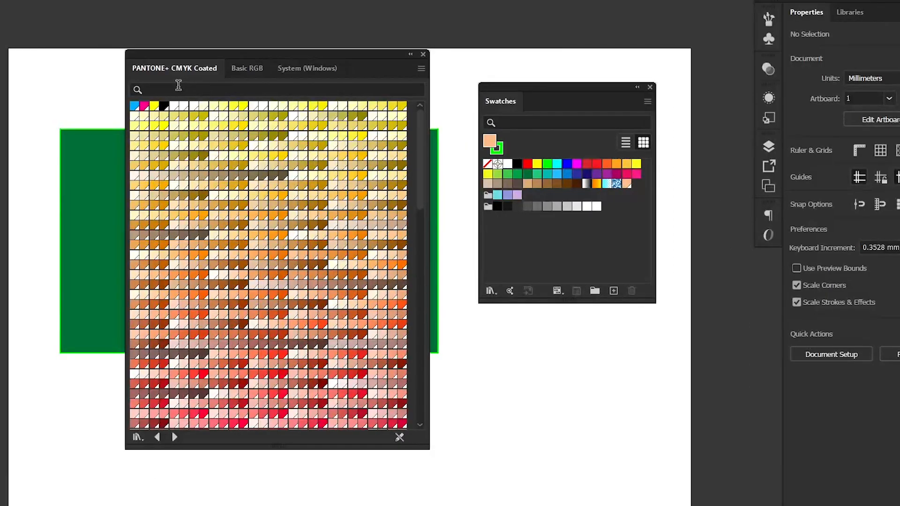
Search the PANTONE+ CMYK Coated library for 102 and close the library panel.
click(181, 86)
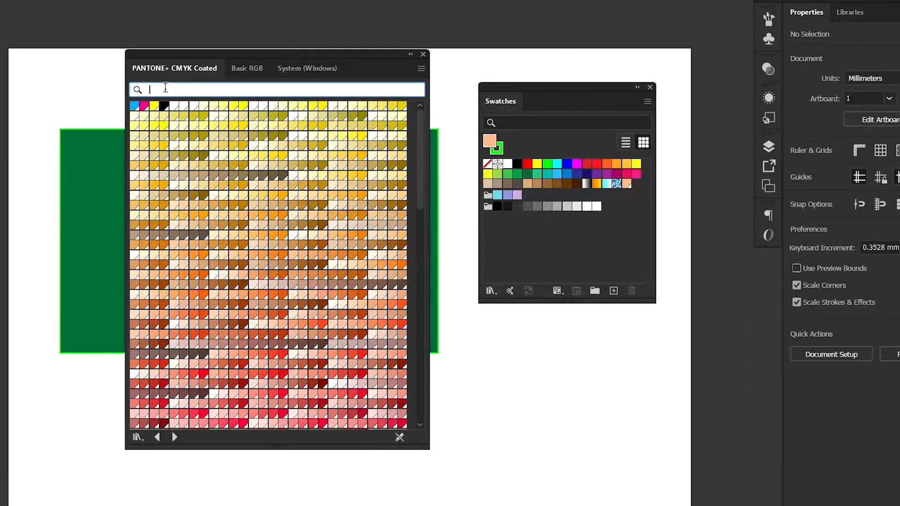
click(421, 69)
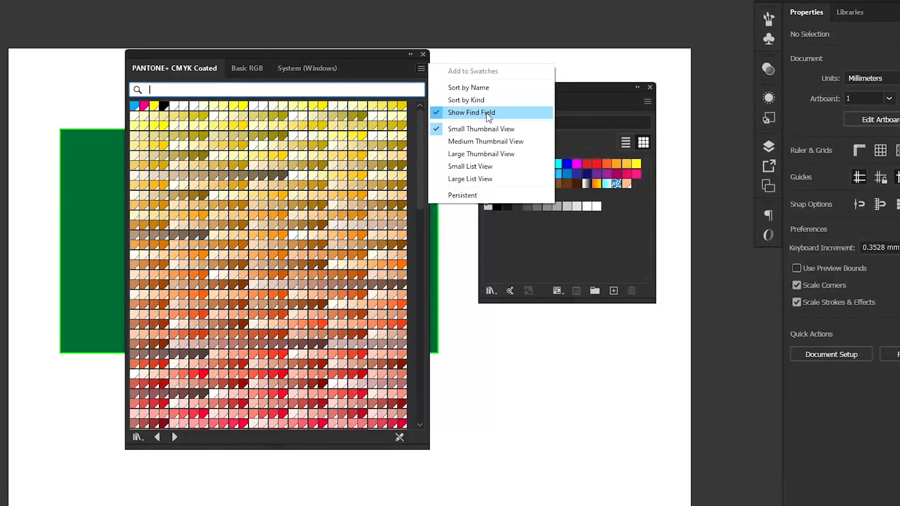
click(240, 86)
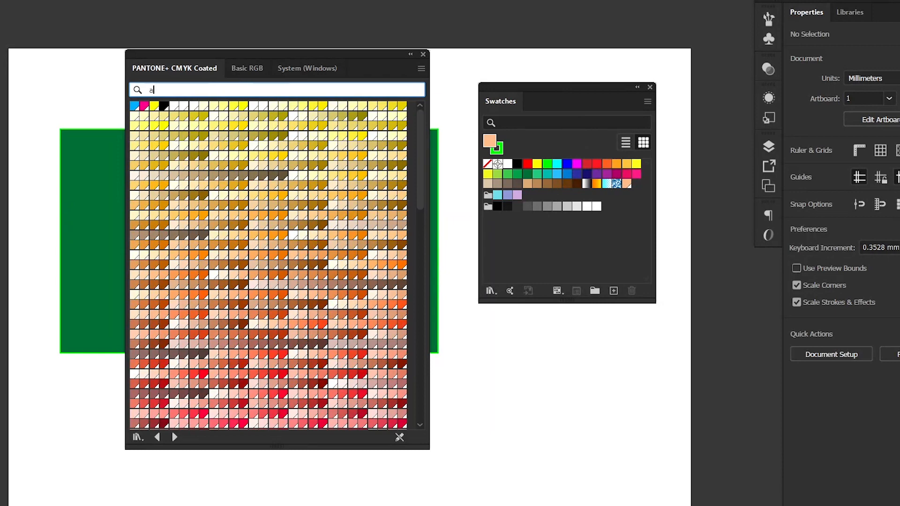
text(102)
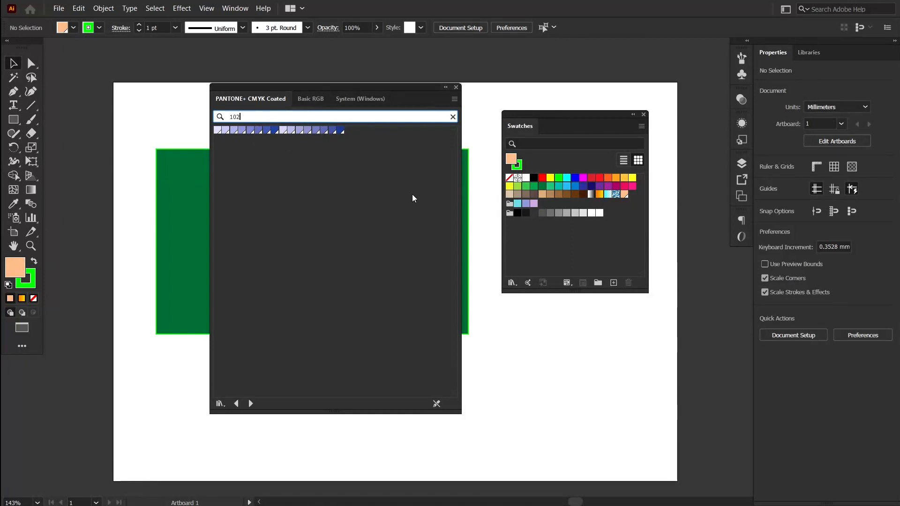
click(456, 87)
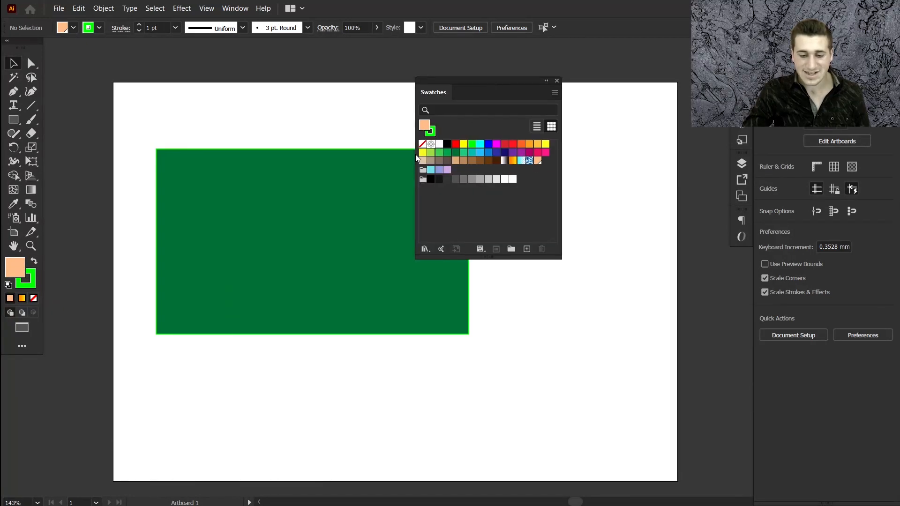
Open the options of the tan swatch R=198 G=156 B=109 and change its name to color.
double_click(456, 162)
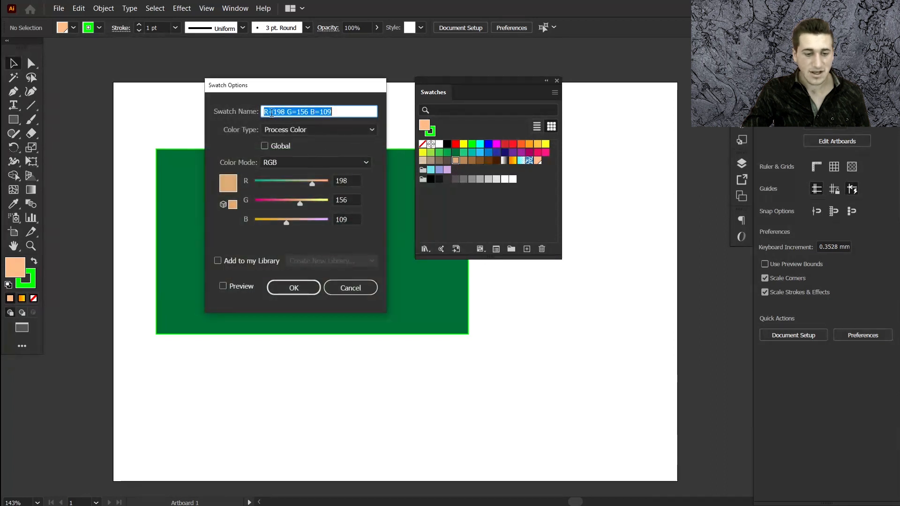
drag(261, 88, 324, 97)
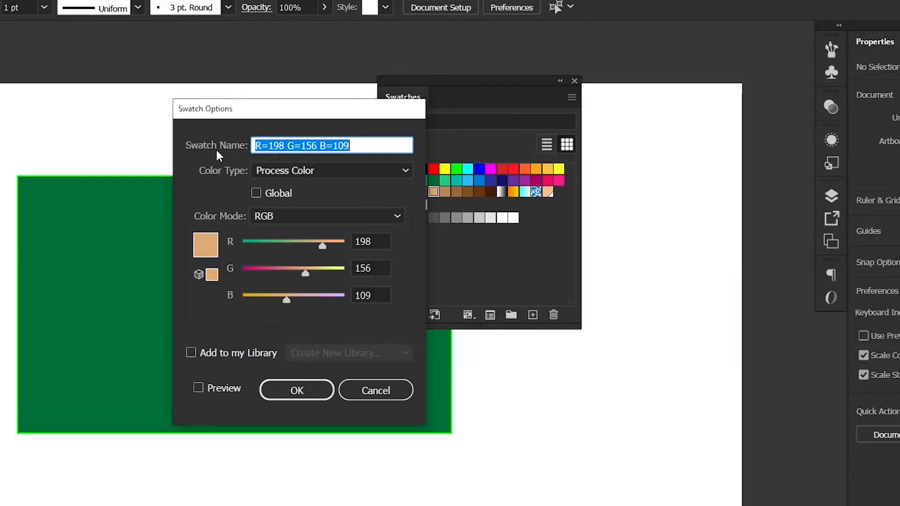
click(362, 147)
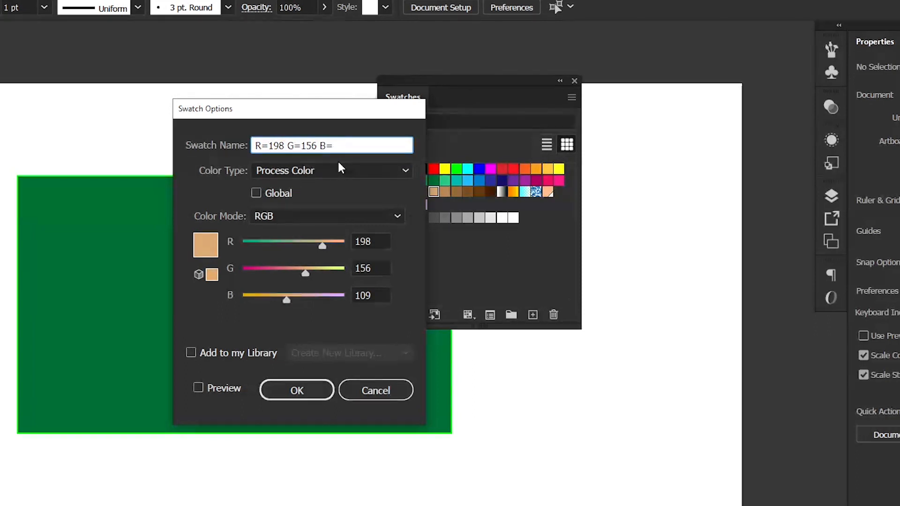
click(298, 218)
click(299, 221)
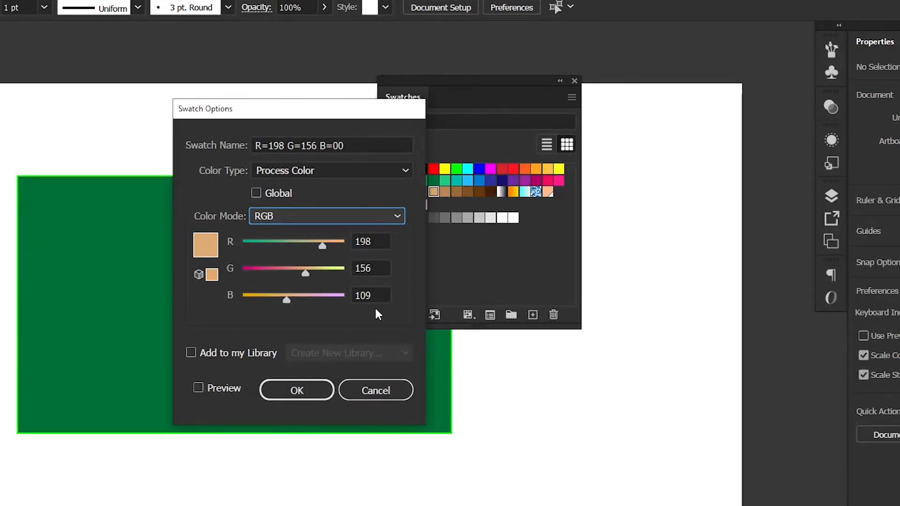
click(355, 145)
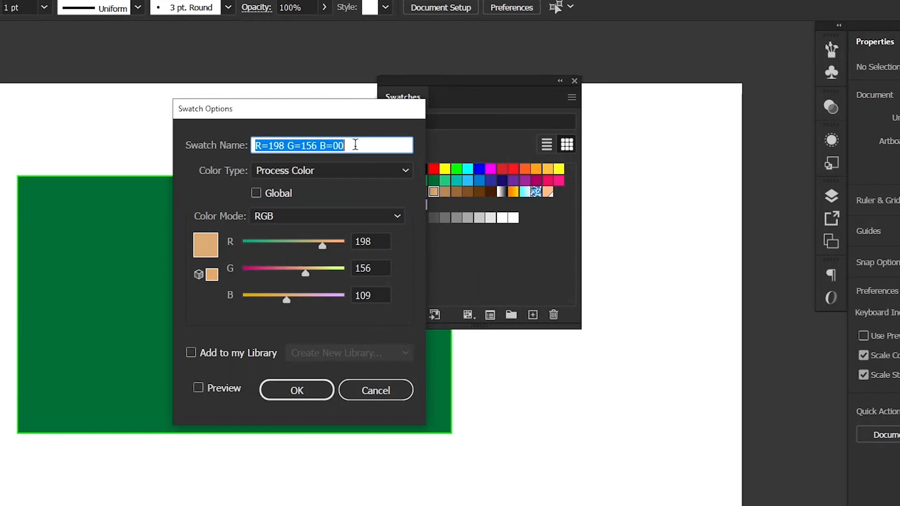
text(color)
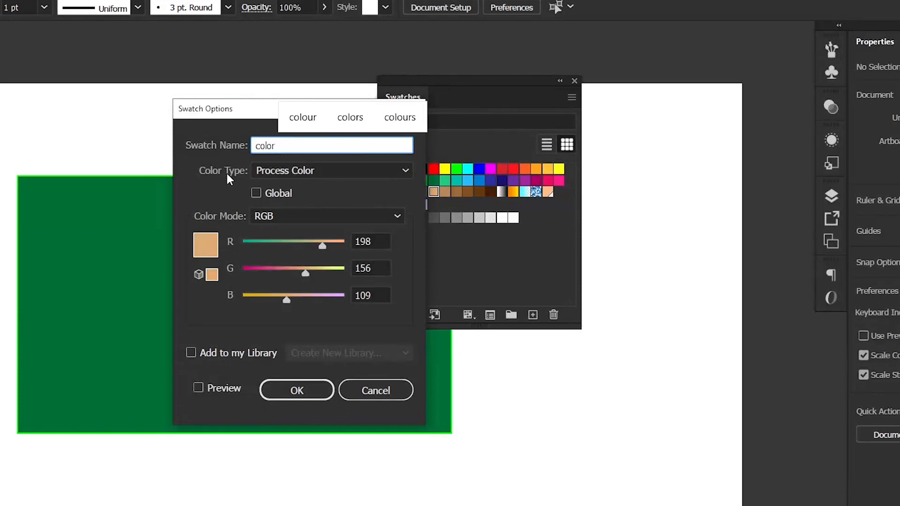
Review the colour types, keep Process Color, make the tan swatch global and apply its options.
click(330, 181)
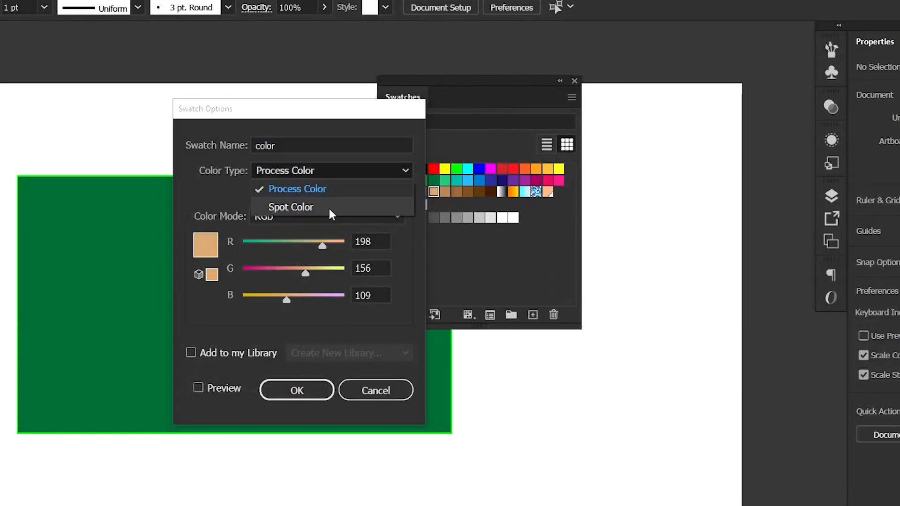
click(216, 170)
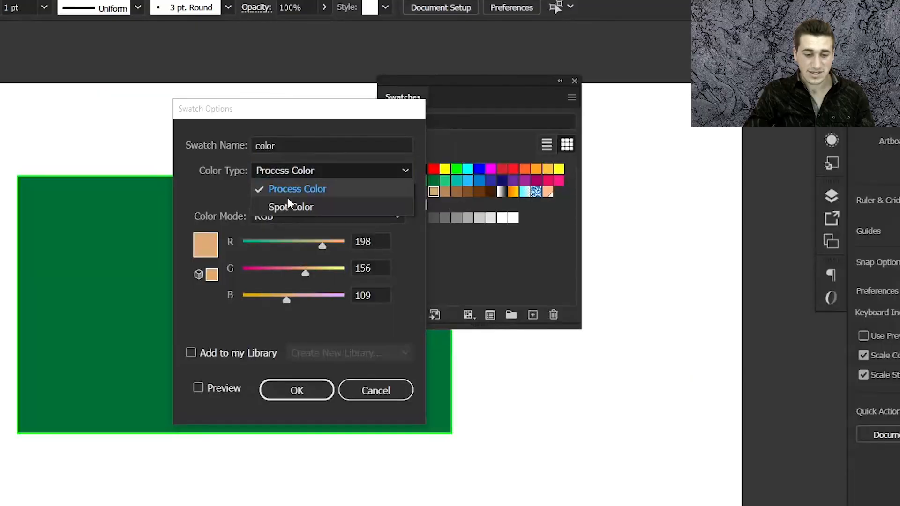
click(229, 196)
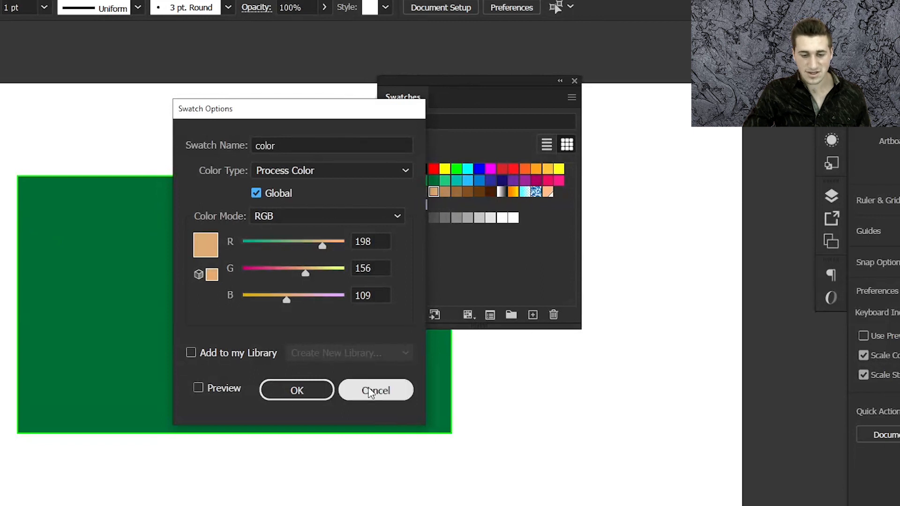
click(305, 388)
Make the dark green swatch R=0 G=104 B=55 global and apply its options.
double_click(458, 158)
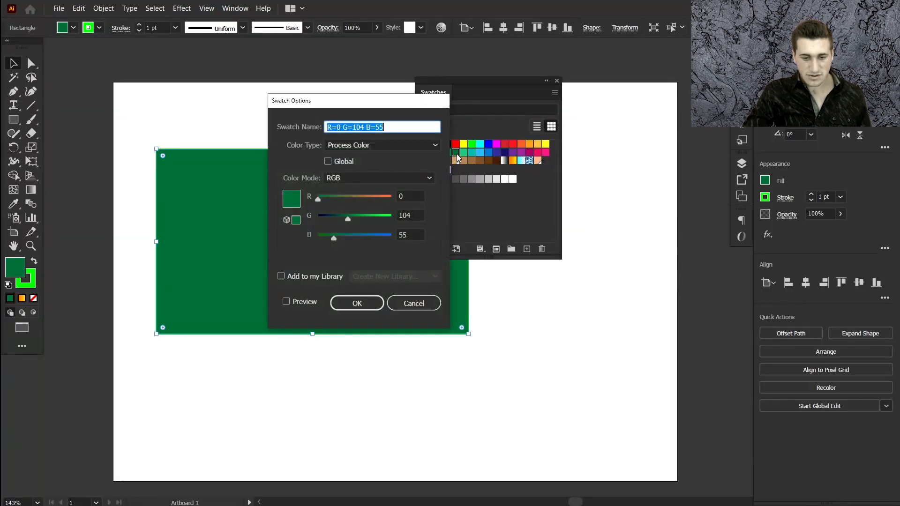
click(344, 160)
click(357, 304)
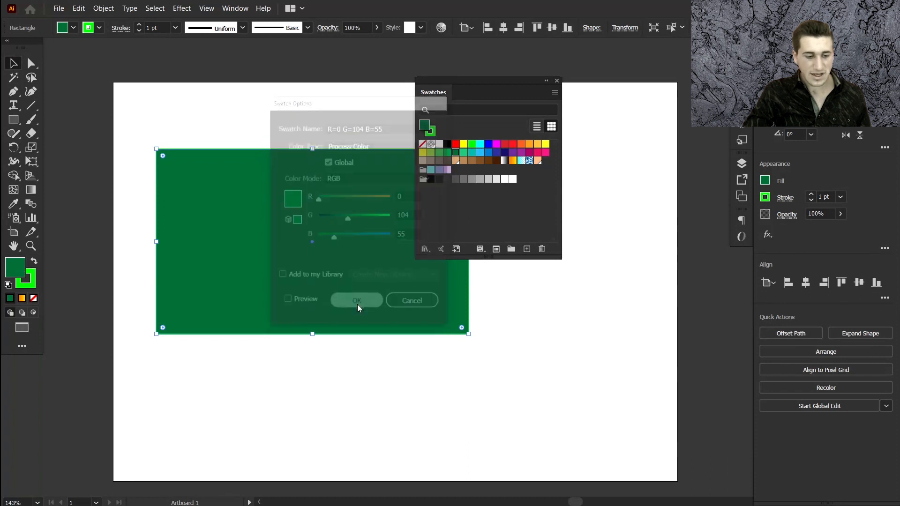
Draw an ellipse below the green rectangle and a large five-pointed star overlapping its right side, and deselect everything.
drag(16, 123, 76, 150)
drag(240, 371, 370, 453)
mouse_move(14, 119)
mouse_down()
mouse_move(94, 168)
mouse_move(85, 175)
mouse_up()
drag(539, 299, 608, 412)
key(v)
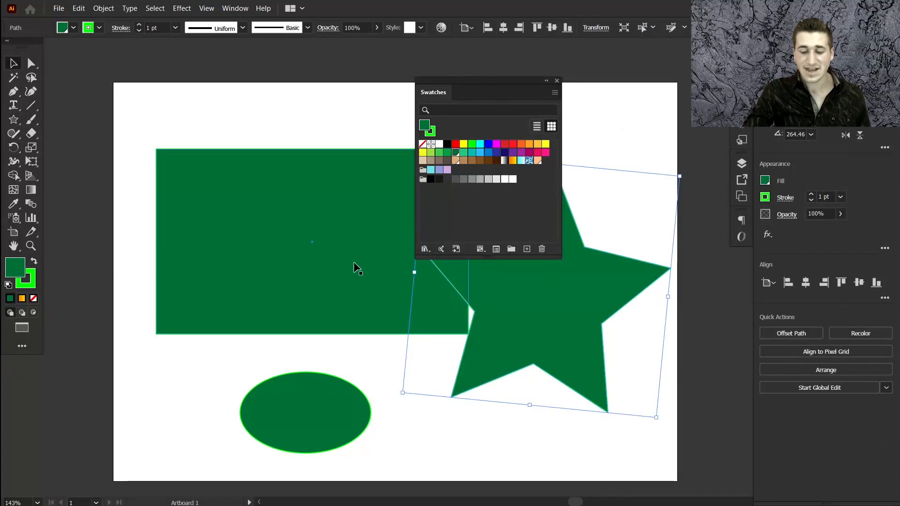
click(604, 113)
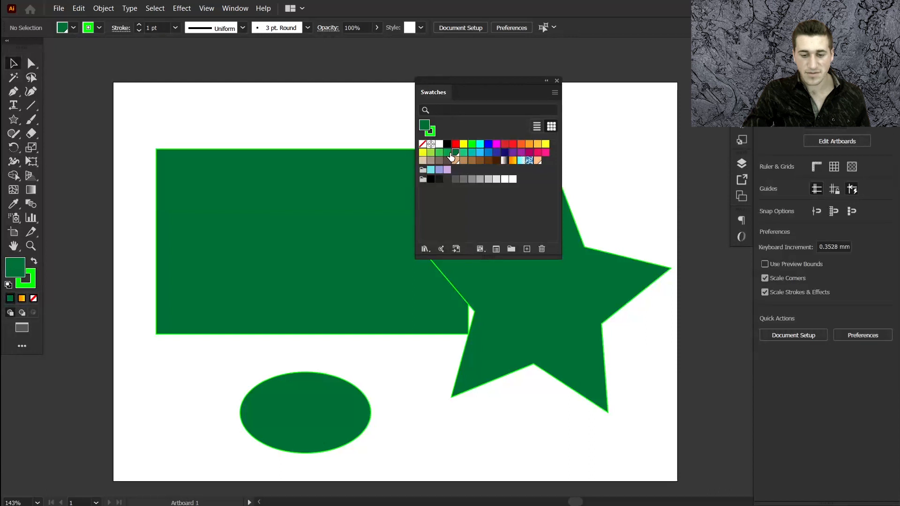
Set the red value of the global dark green swatch to 199 and apply the change.
double_click(455, 154)
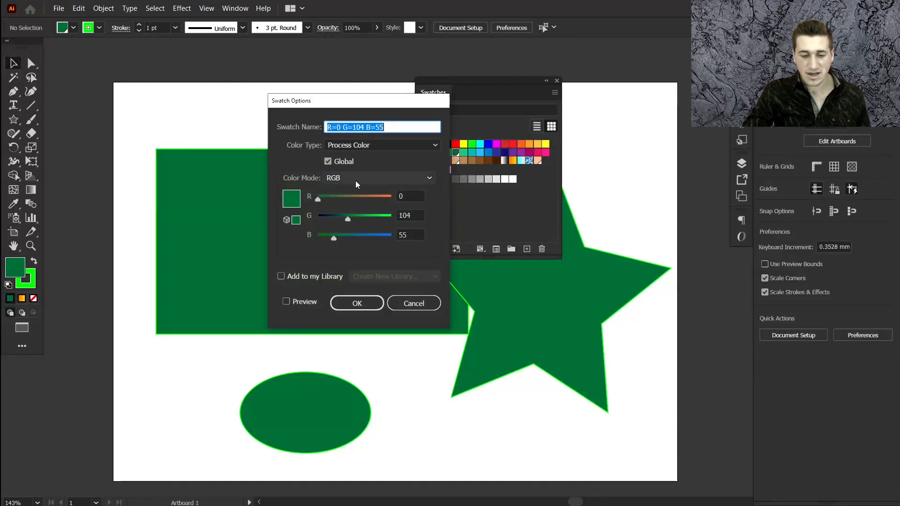
drag(318, 200, 375, 207)
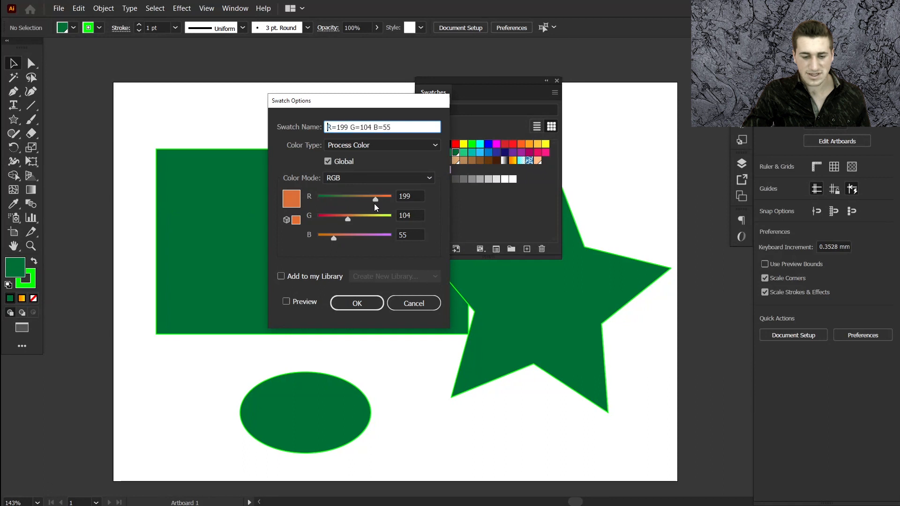
click(356, 304)
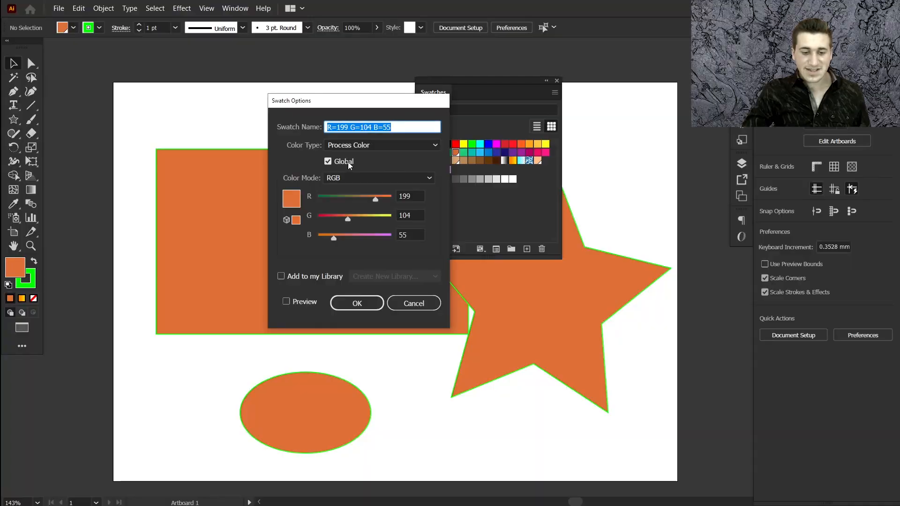
Try the Grayscale colour mode for the orange global swatch, and switch to HSB with hue 160° and saturation 70%.
click(386, 178)
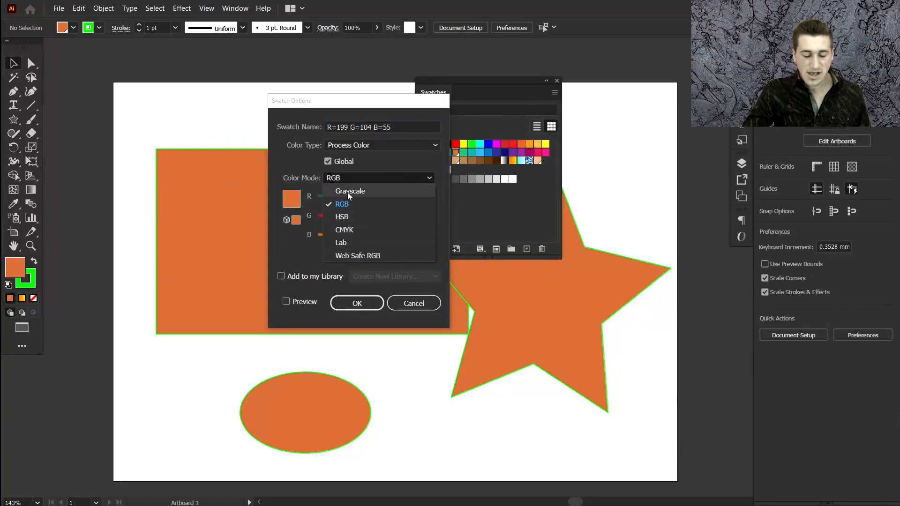
click(369, 192)
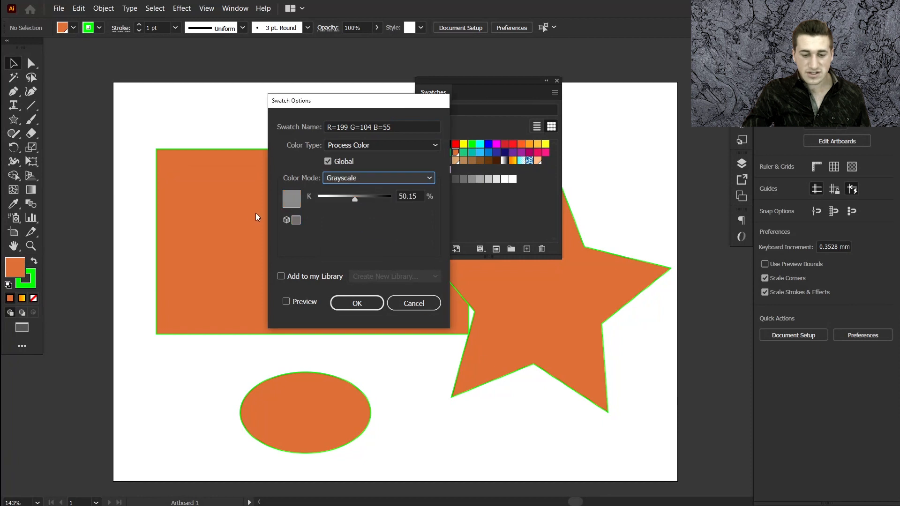
click(378, 178)
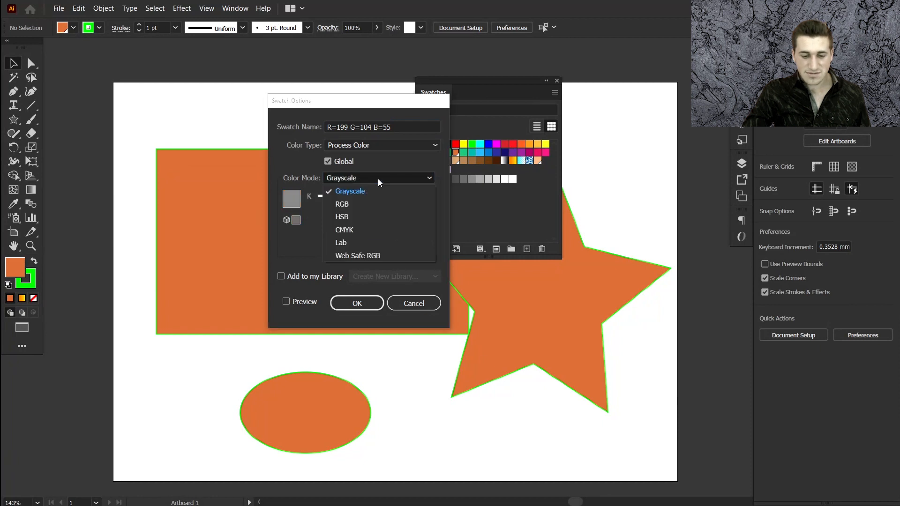
click(356, 217)
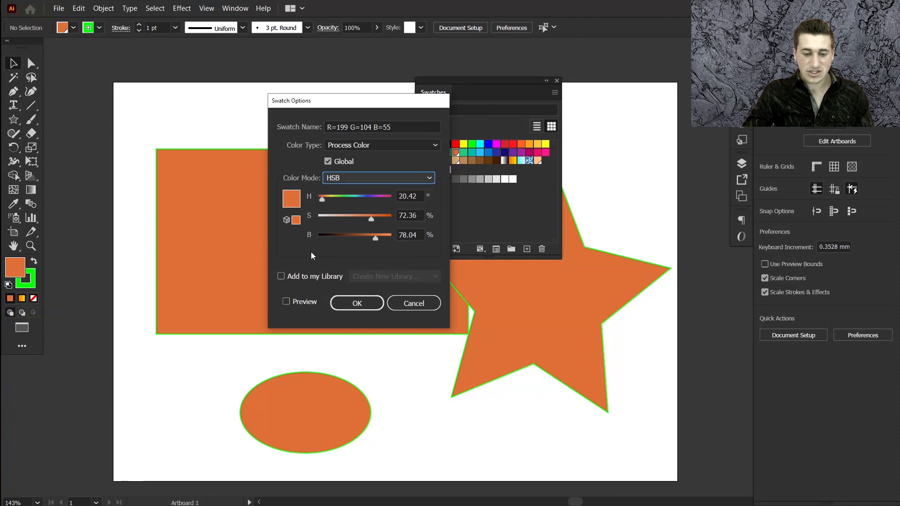
drag(322, 202, 351, 201)
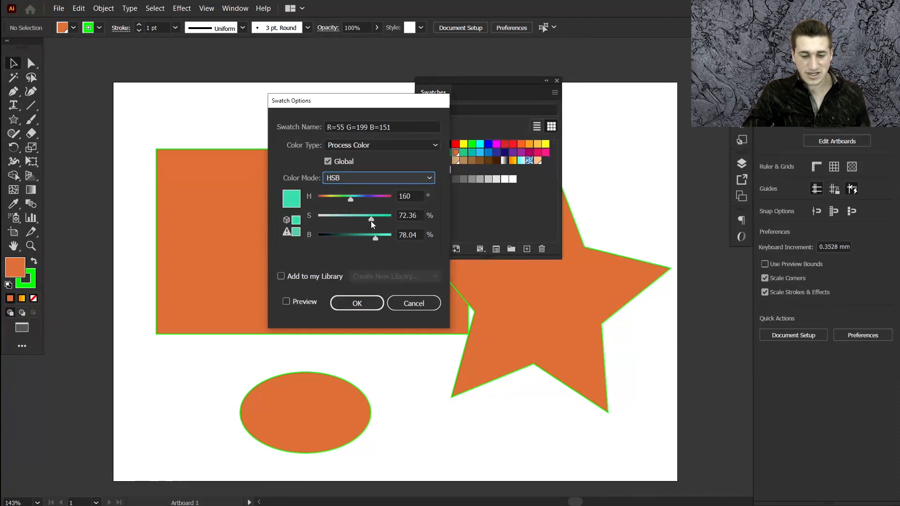
drag(372, 218, 380, 218)
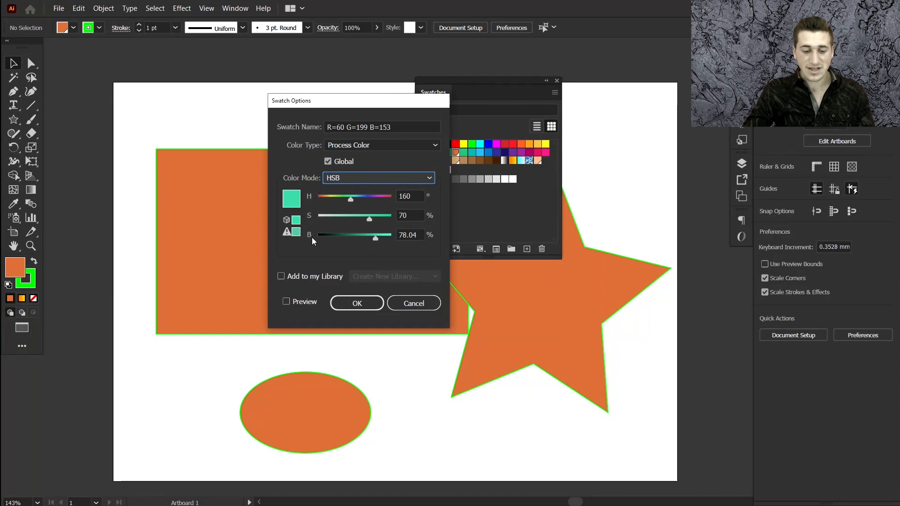
Switch the swatch's colour mode to RGB and set red to 0 and green to 255.
click(379, 178)
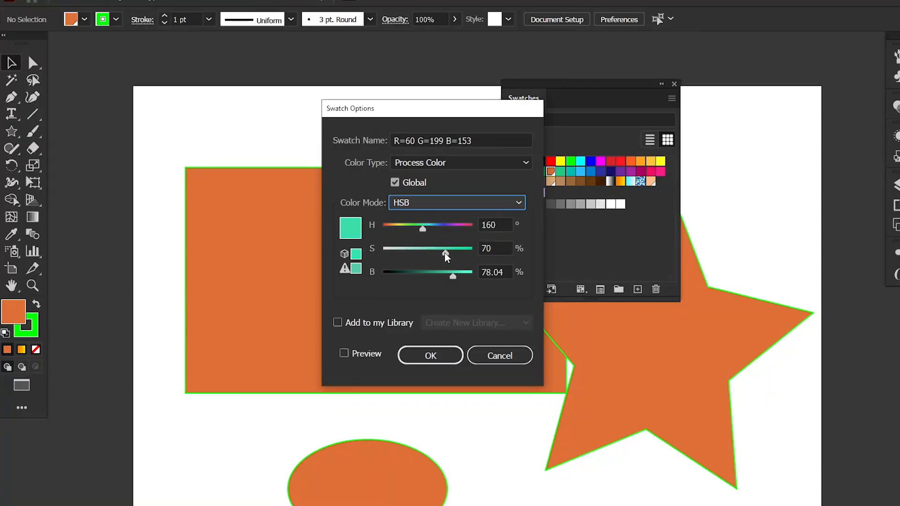
click(457, 201)
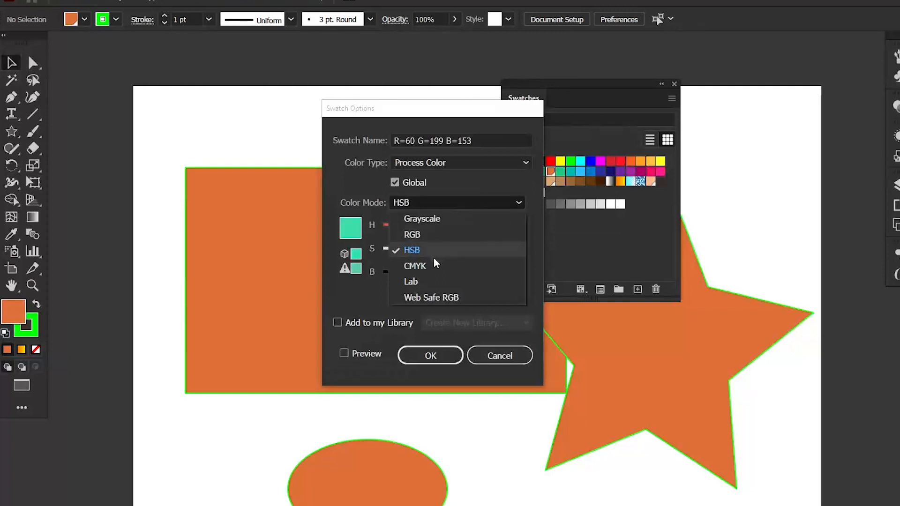
click(435, 235)
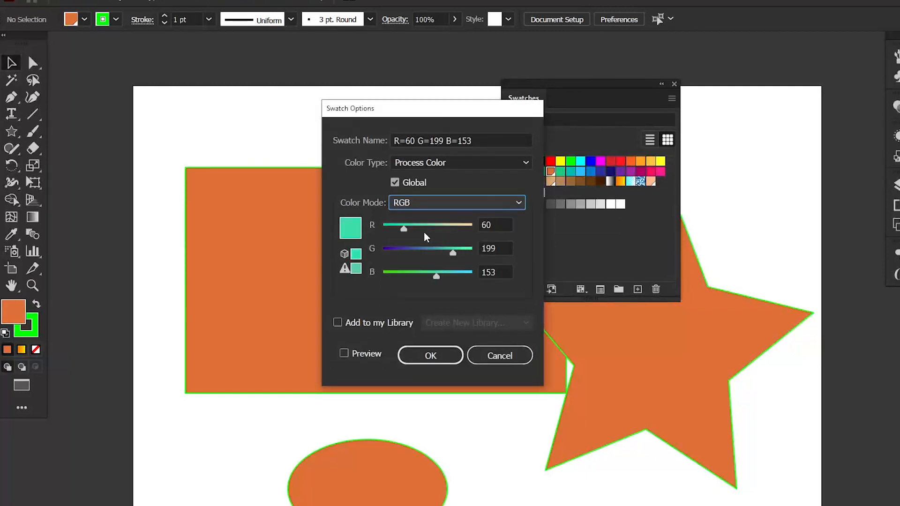
mouse_move(403, 229)
mouse_down()
mouse_move(426, 231)
mouse_move(378, 229)
mouse_up()
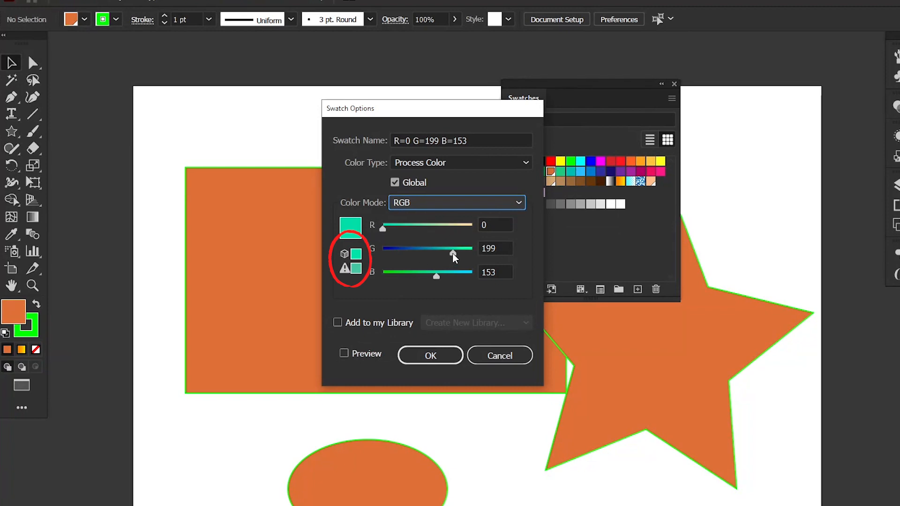
drag(452, 253, 382, 254)
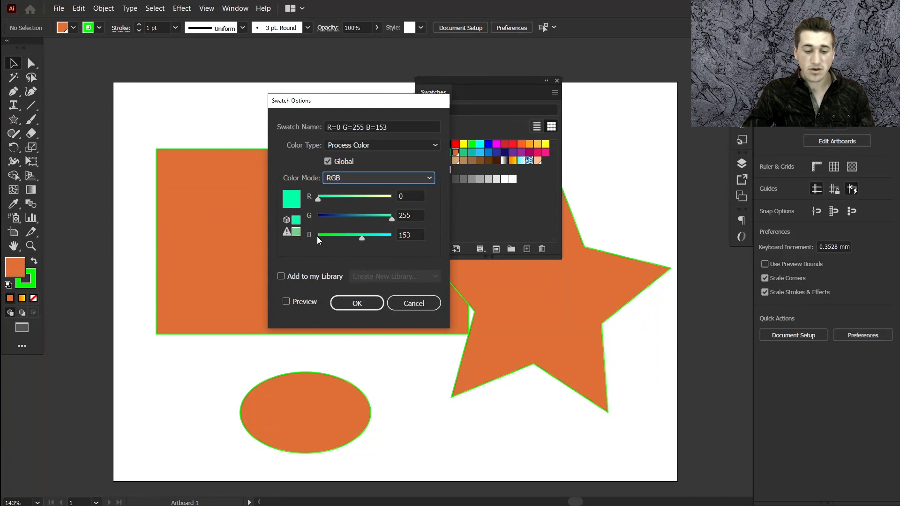
Switch the swatch's colour mode to CMYK and set yellow to 35%.
click(372, 177)
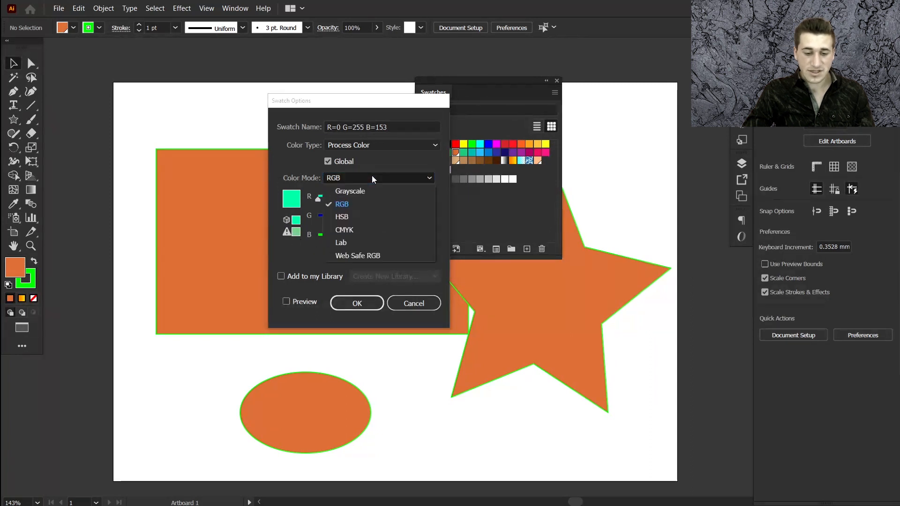
click(352, 226)
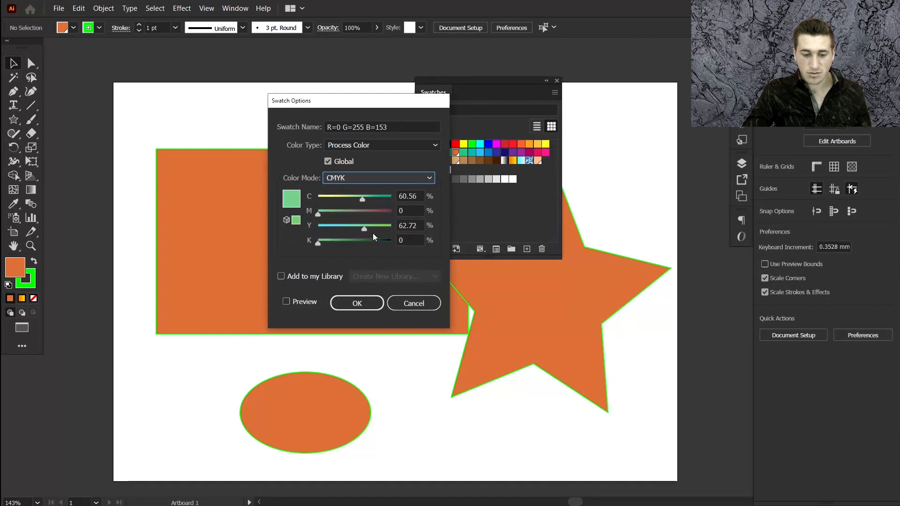
drag(392, 229, 343, 228)
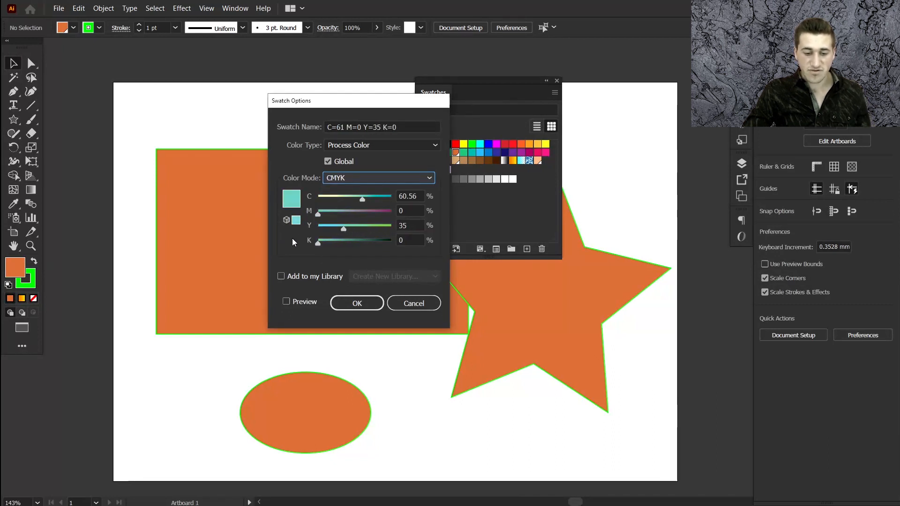
Set blue to 254 in RGB mode, and replace the colour with its in-gamut and web-safe alternatives.
click(353, 181)
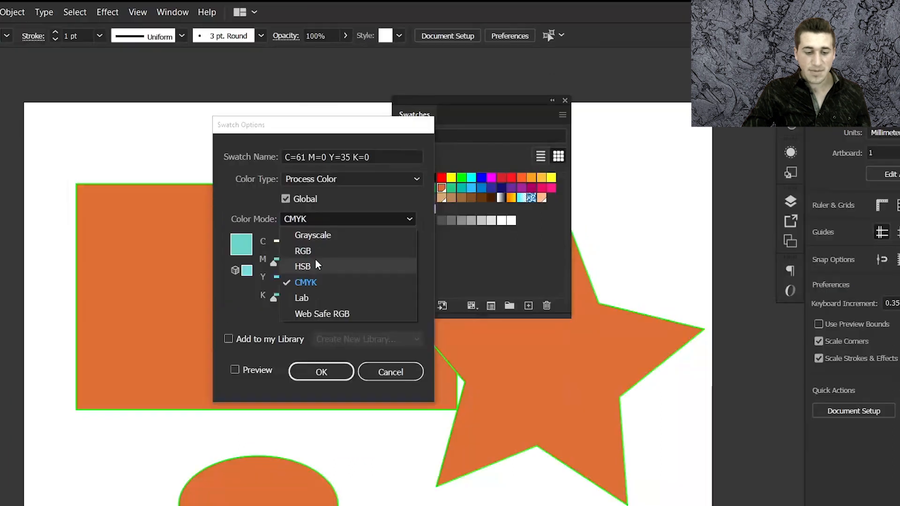
click(361, 204)
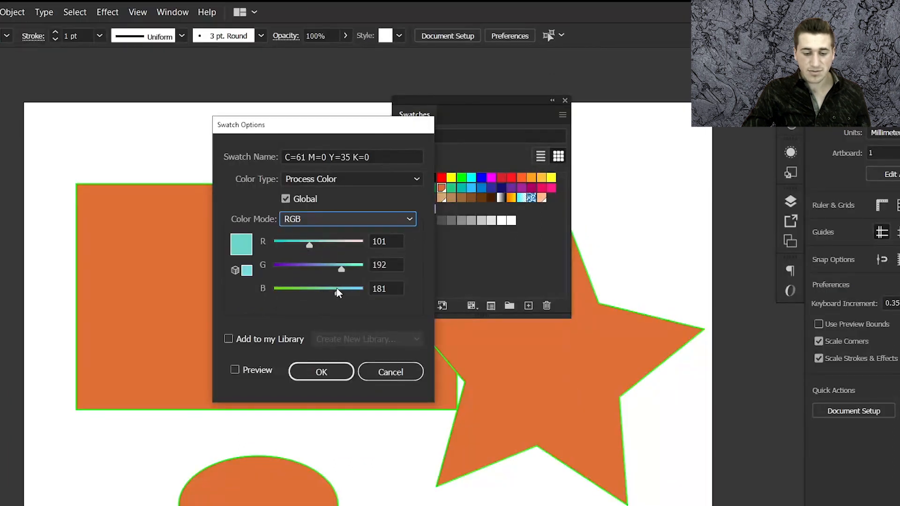
drag(337, 291, 352, 296)
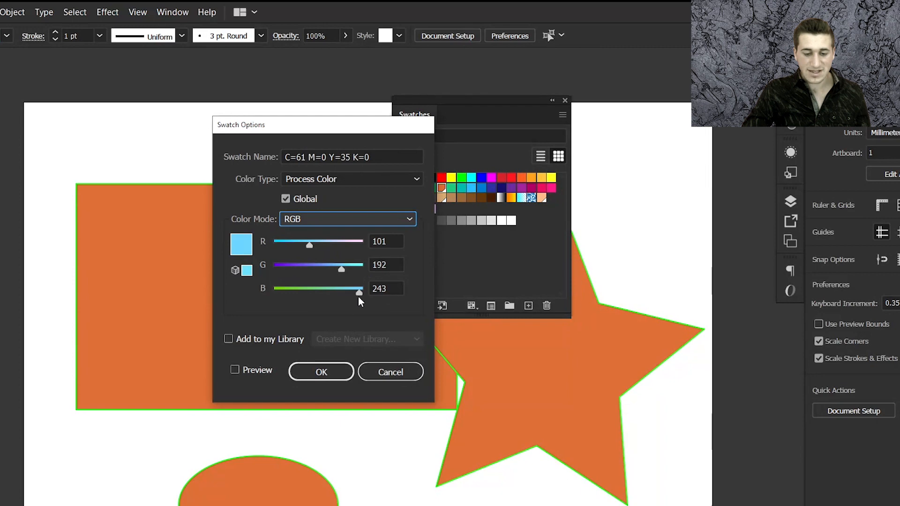
drag(359, 292, 364, 292)
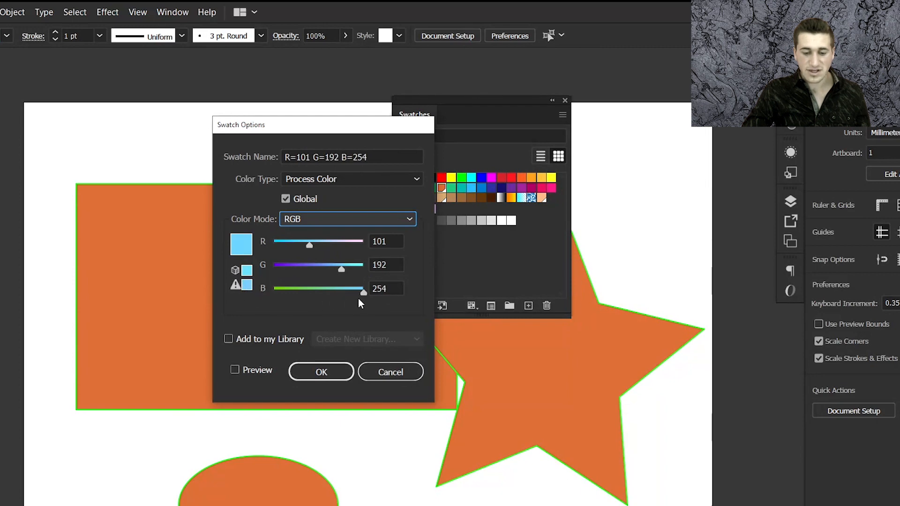
click(244, 287)
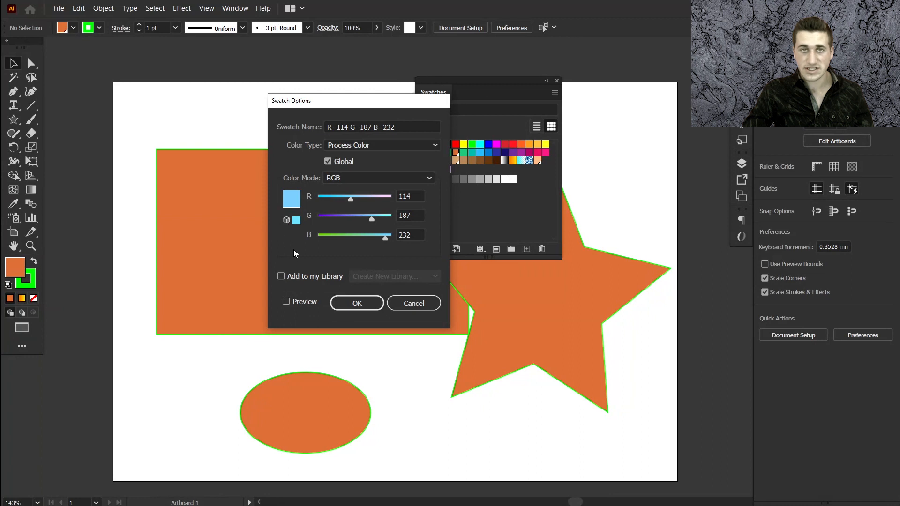
click(286, 221)
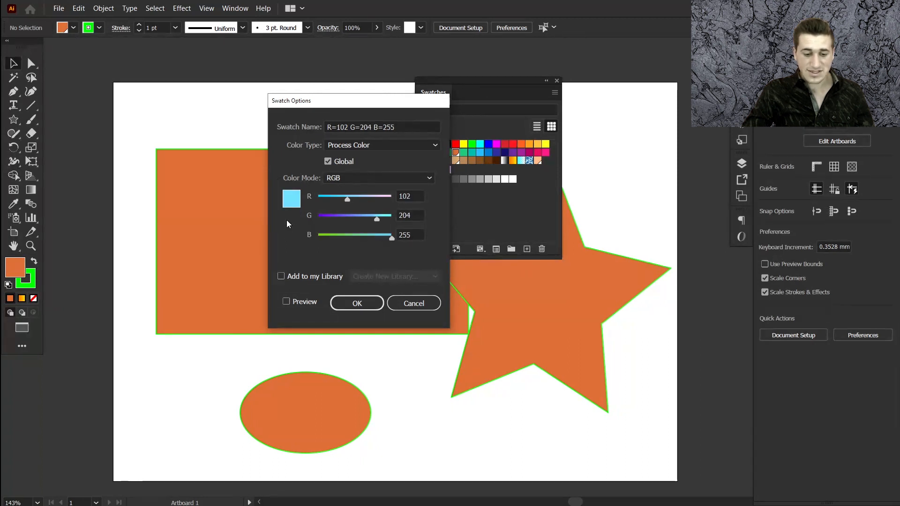
Enable adding the light blue swatch to a library, keeping the Create New Library option.
click(300, 274)
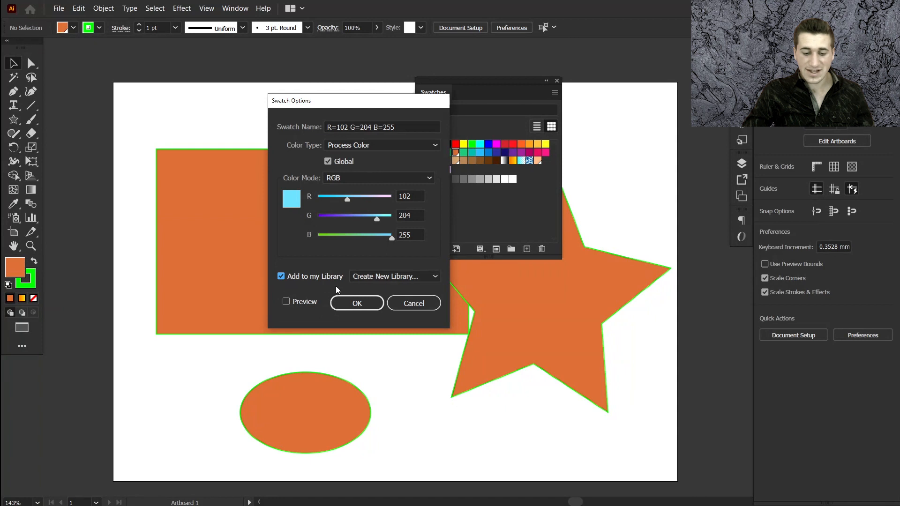
click(384, 276)
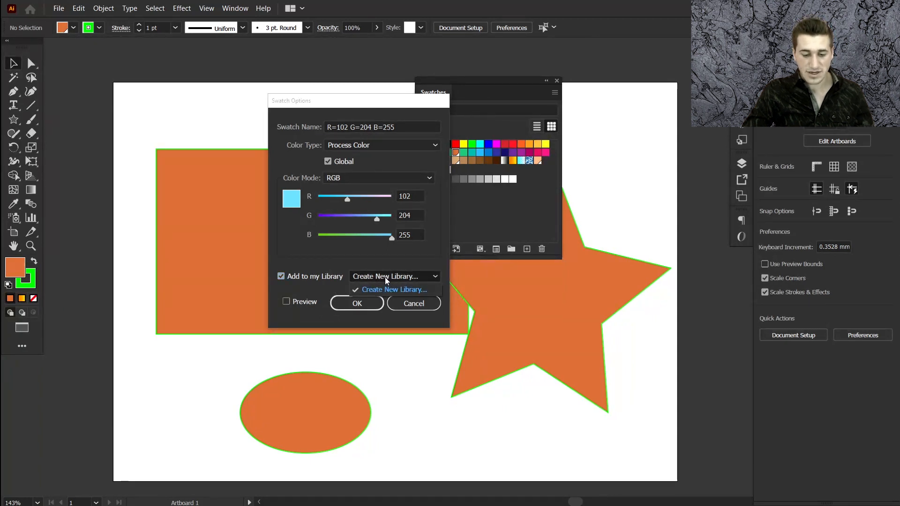
click(383, 277)
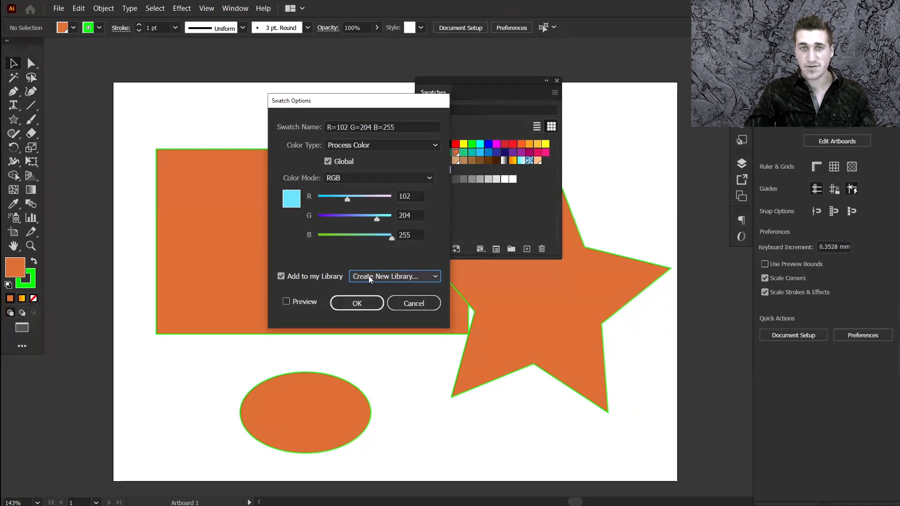
Preview the light blue colour on the artwork with the dialog moved off the swatches, and apply the swatch options.
click(302, 305)
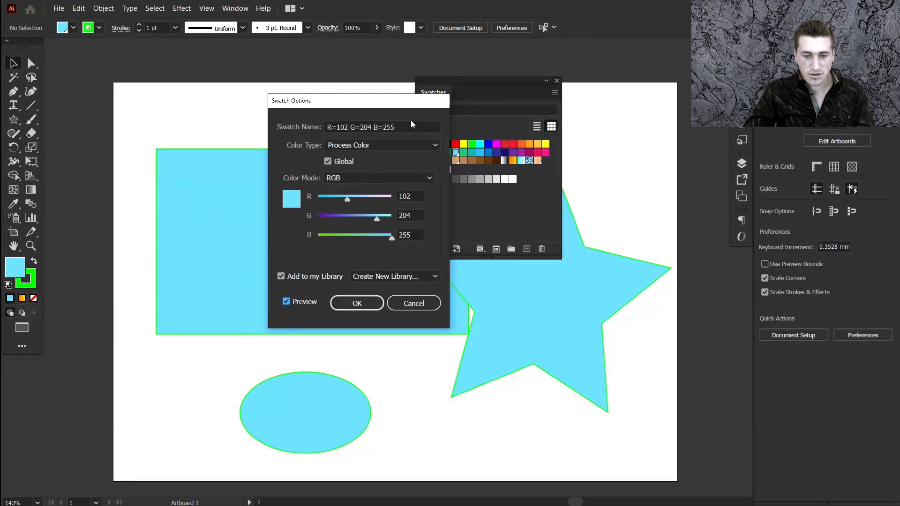
drag(409, 105, 308, 114)
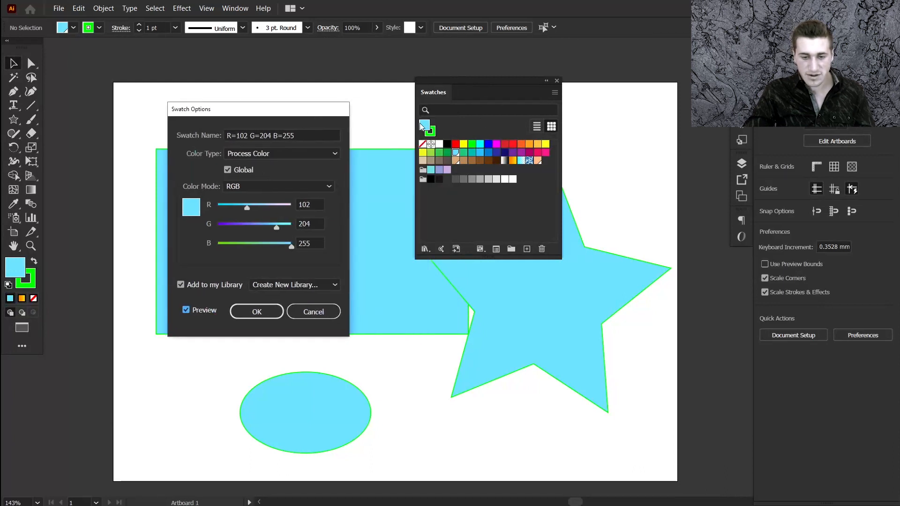
click(252, 311)
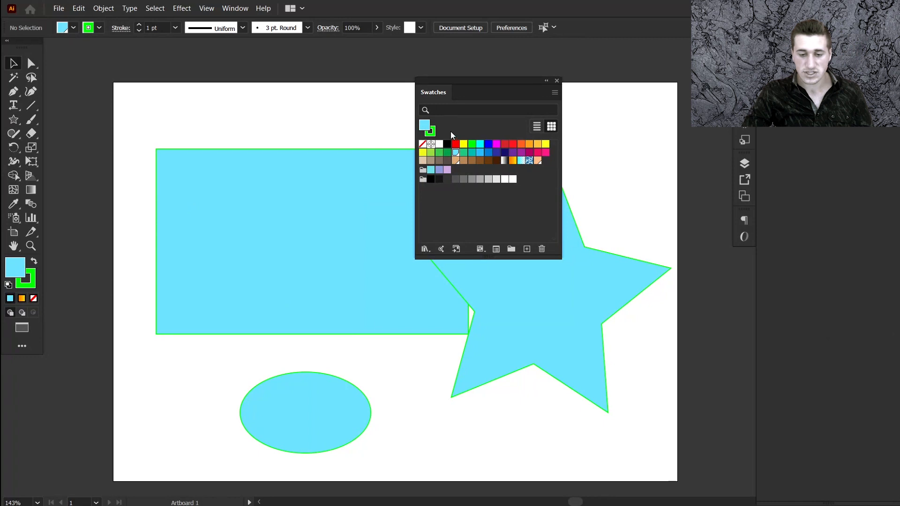
Open the pattern options of the blue Jive swatch to view its settings, and close them.
double_click(529, 161)
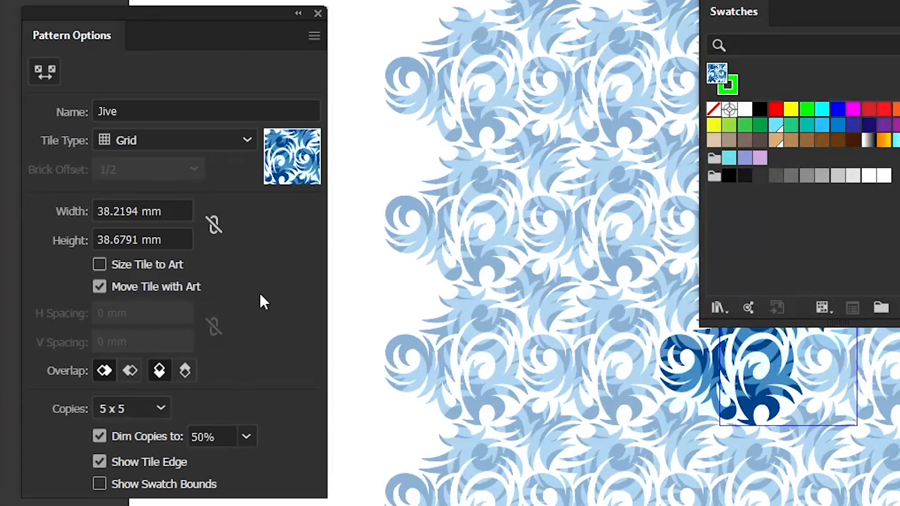
click(317, 13)
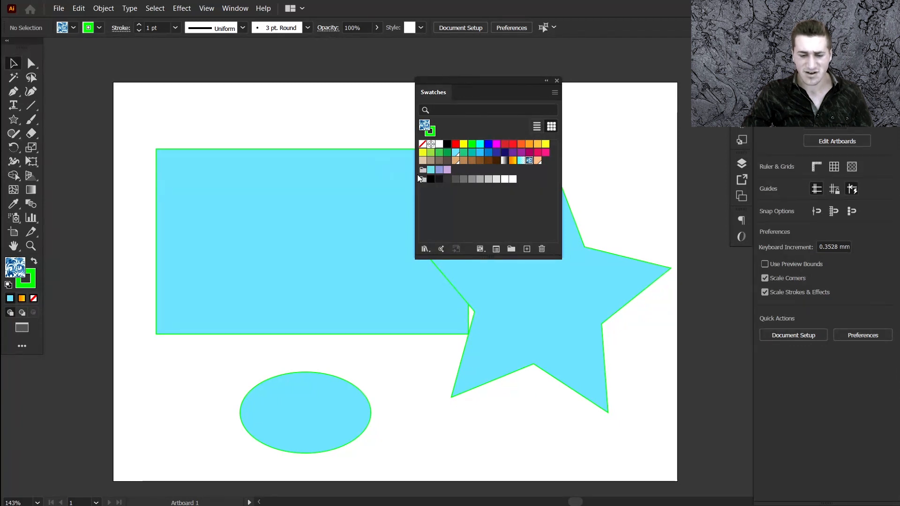
Open the Celebration swatch library, enlarge its panel, and add the Pinata color group to the document swatches.
click(424, 249)
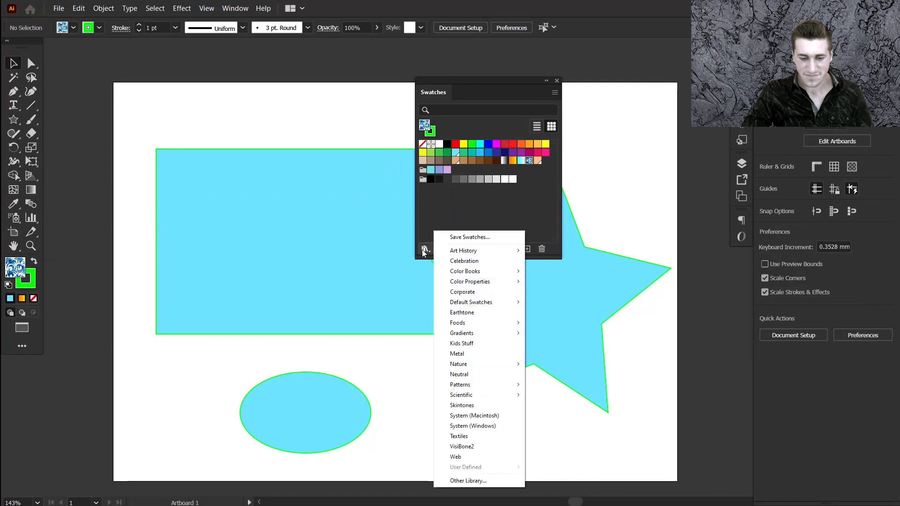
click(495, 262)
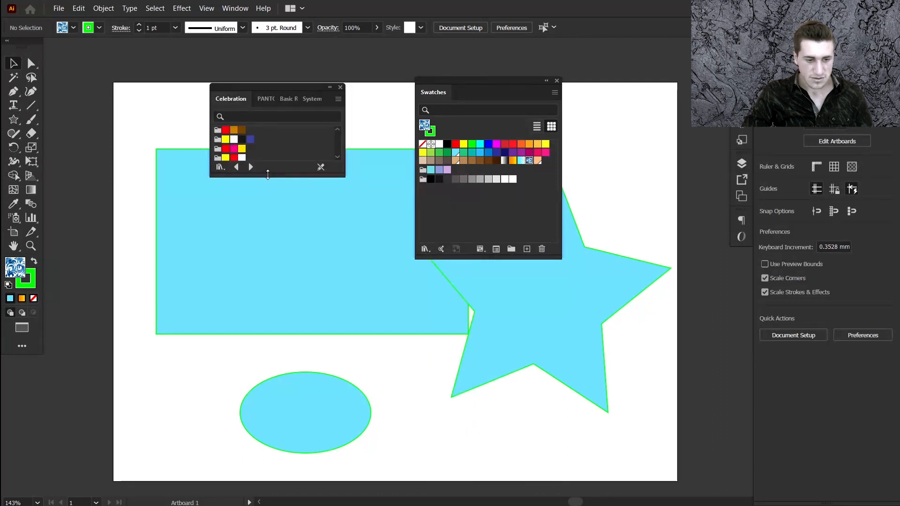
drag(272, 177, 271, 329)
click(217, 215)
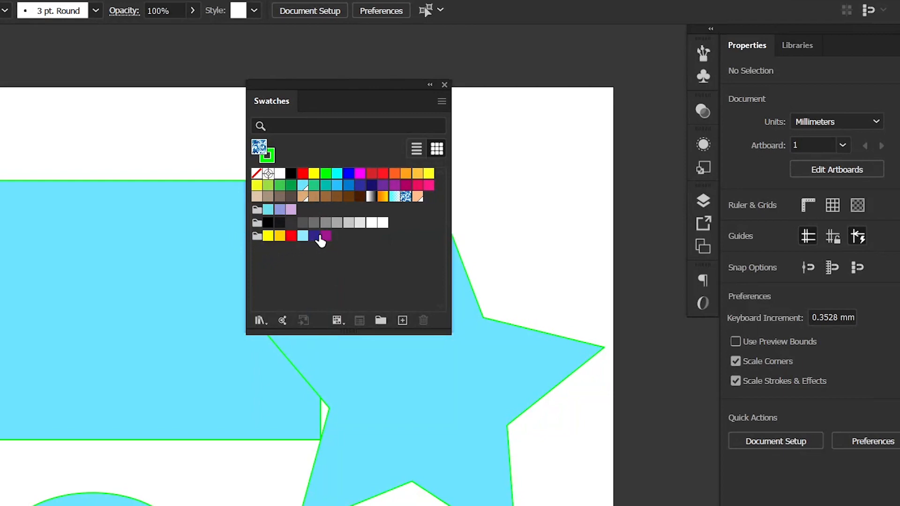
Open the Pinata color group for editing to view its color wheel, and close it without changes.
click(256, 242)
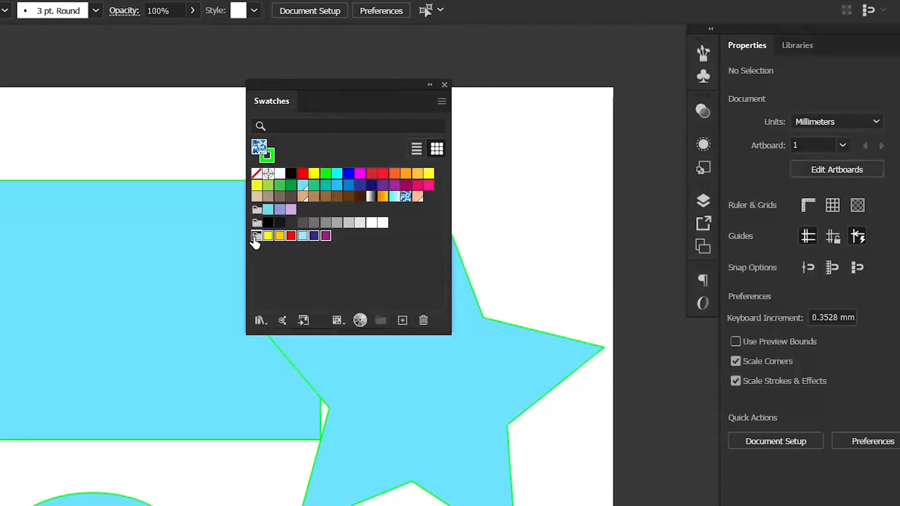
double_click(255, 239)
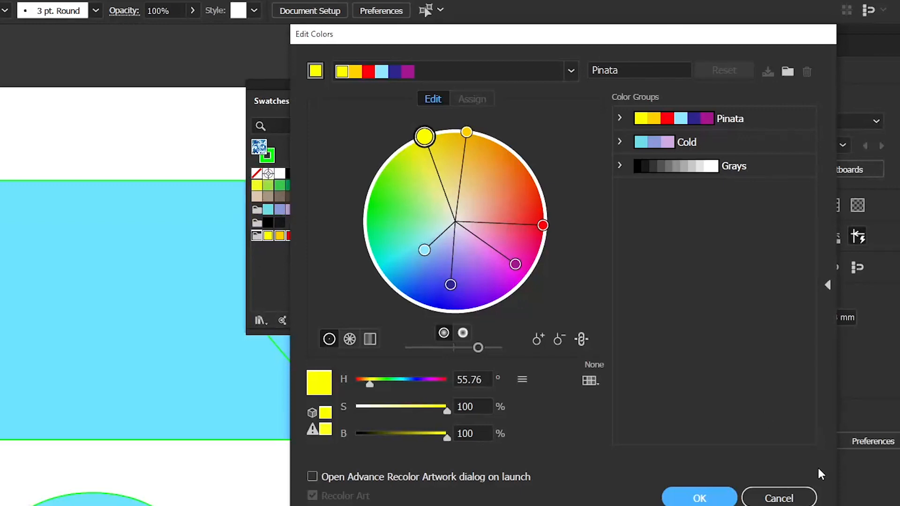
click(778, 498)
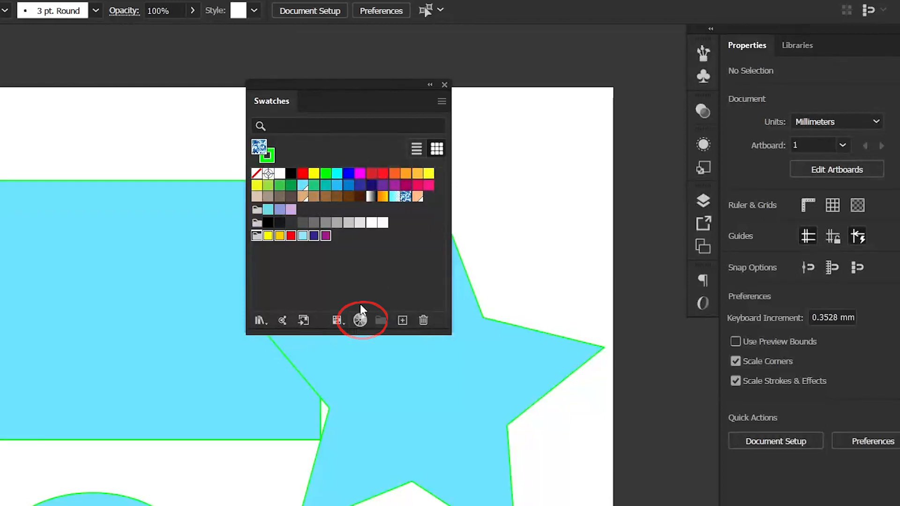
Set the fill to the dark blue swatch of the Pinata group, and clear the swatch selection.
click(359, 272)
click(315, 235)
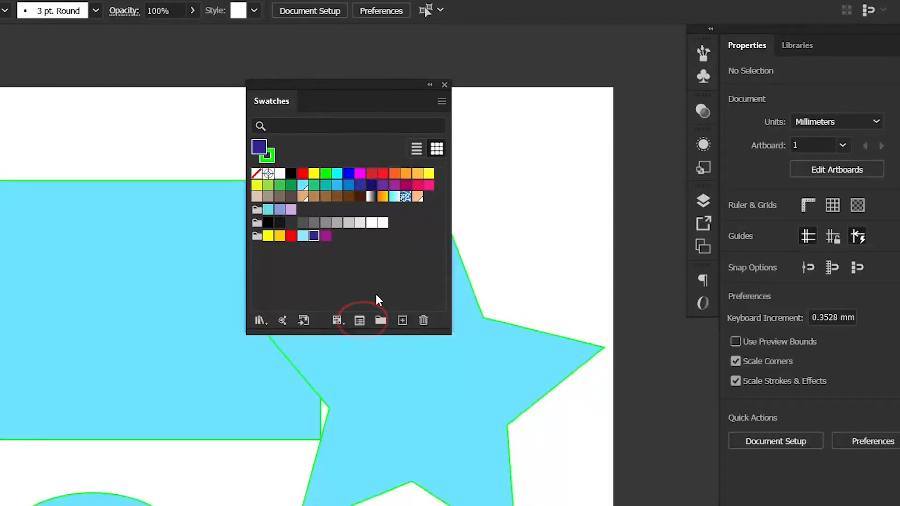
click(314, 268)
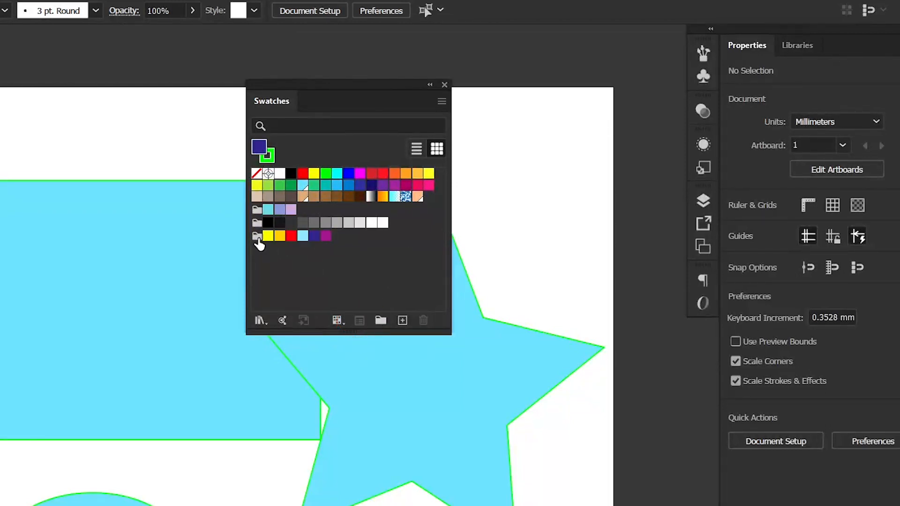
Edit the Pinata color group by moving its linked colors across the wheel to a pink base color at hue 329.37°, and apply the edit.
click(255, 238)
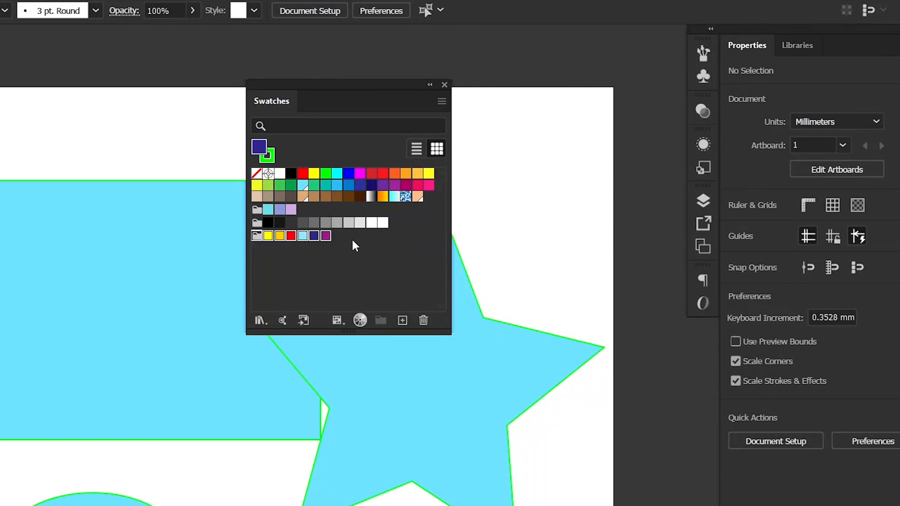
click(359, 320)
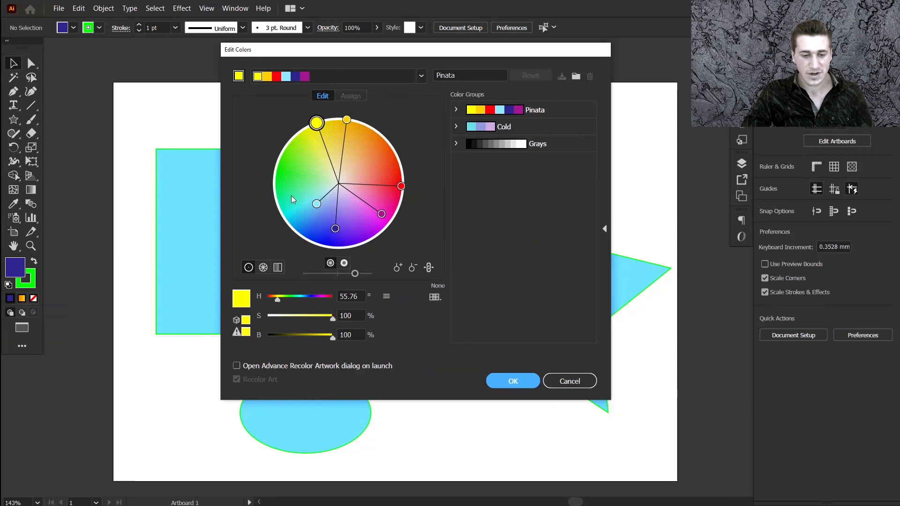
drag(348, 121, 390, 206)
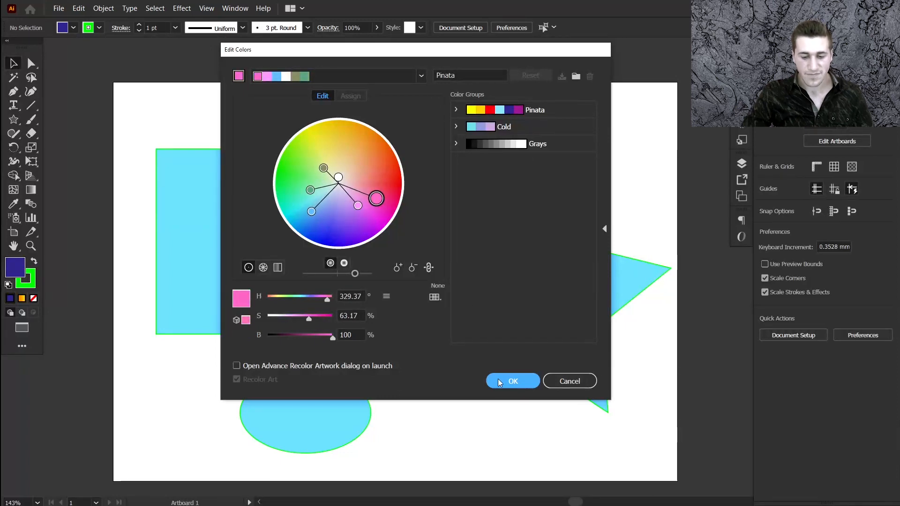
click(508, 379)
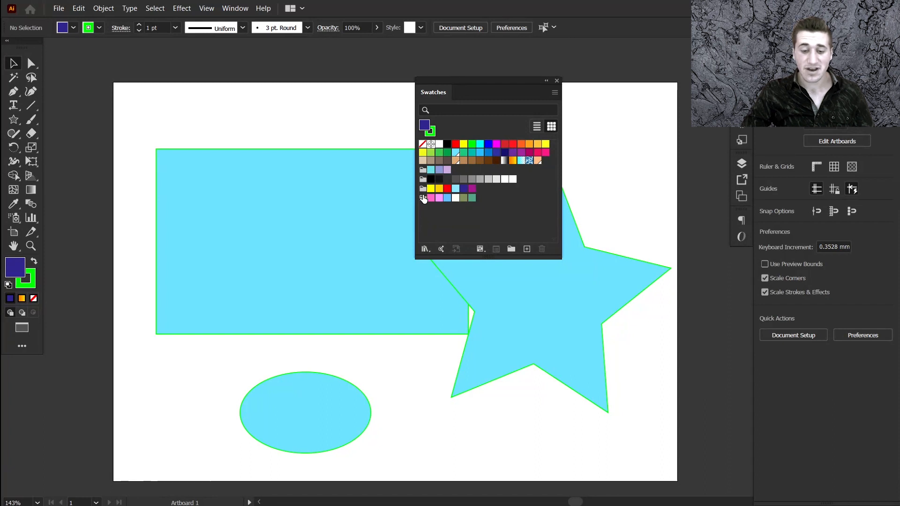
Open the Metal swatch library to view it, close the library panel, and clear the swatch selection.
click(424, 249)
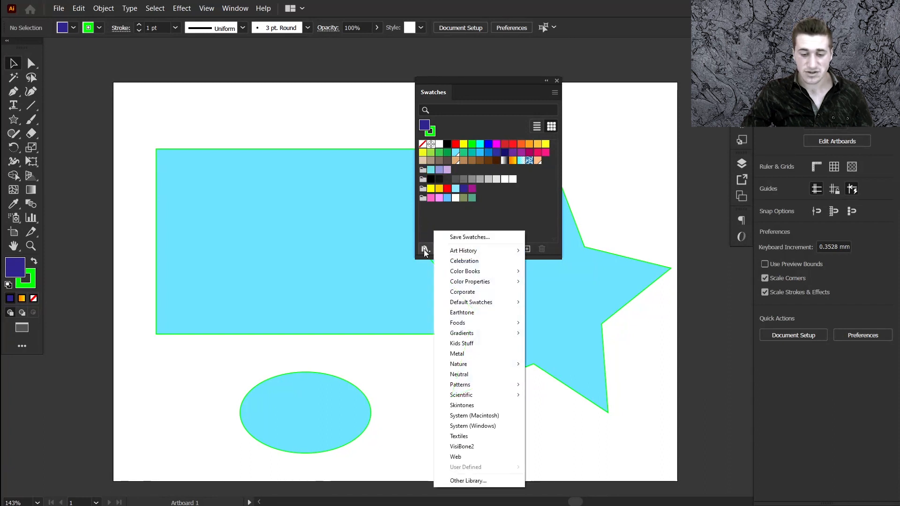
click(483, 359)
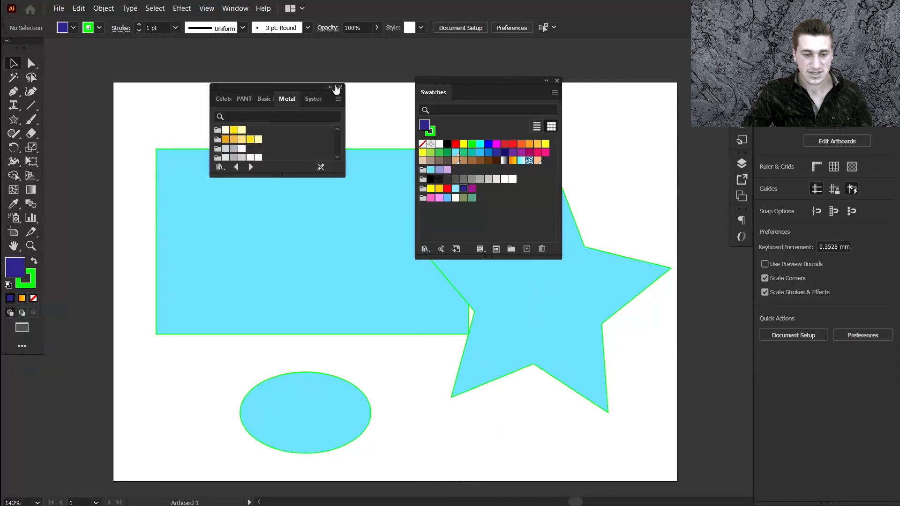
click(338, 87)
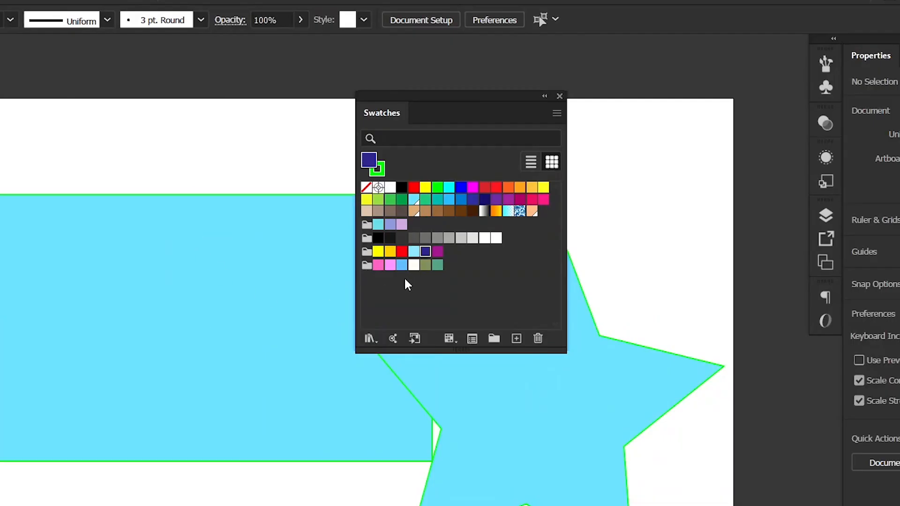
click(406, 280)
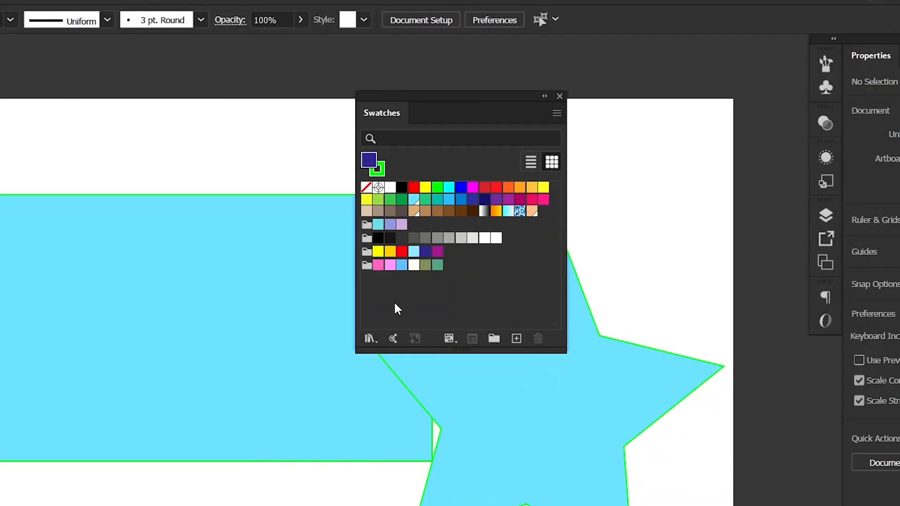
Create a color group named Color Group 2 and move the cyan swatch into it.
click(494, 338)
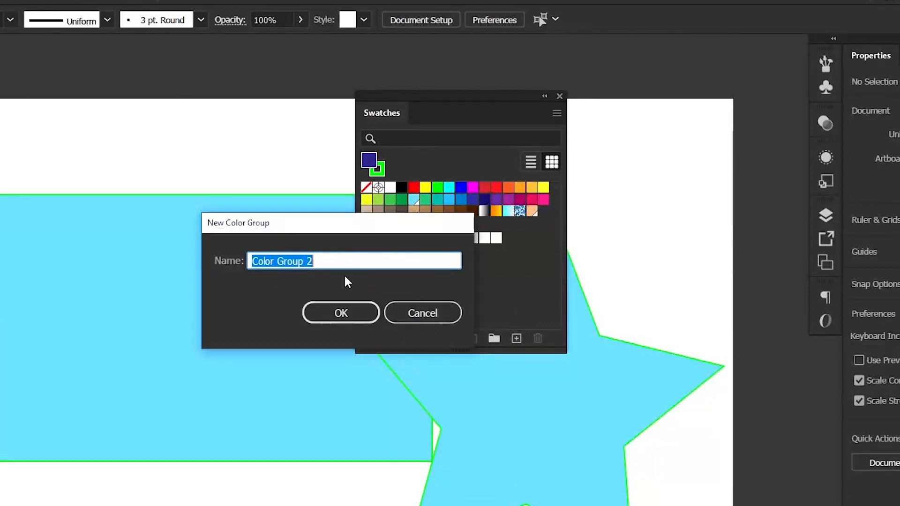
click(338, 312)
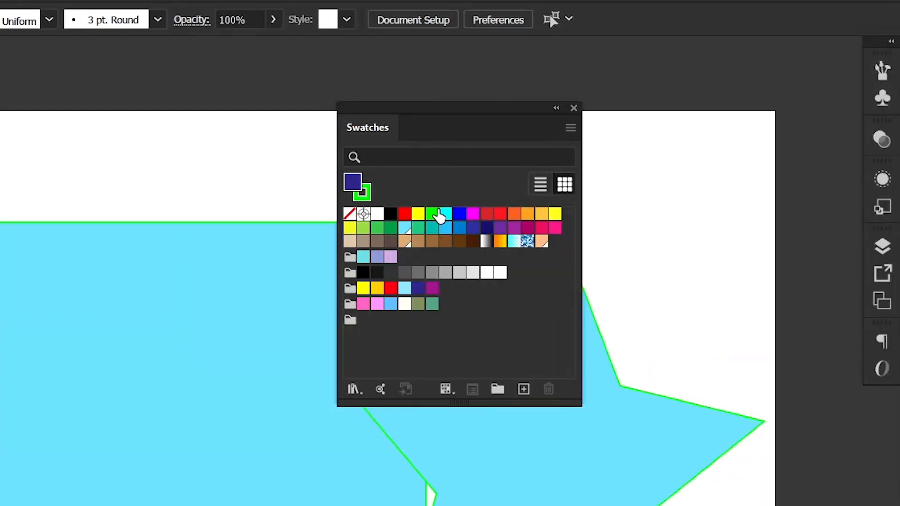
drag(438, 216, 363, 327)
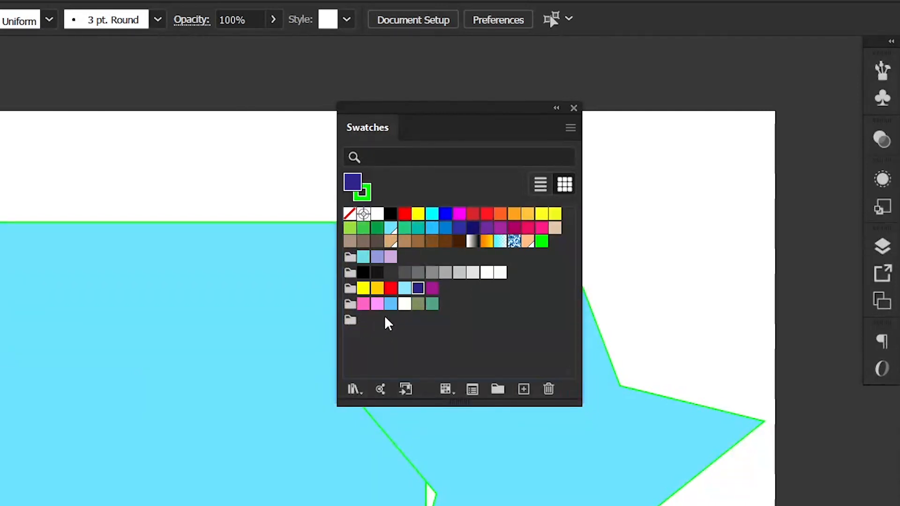
drag(432, 216, 351, 325)
Move the RGB Blue and yellow swatches into Color Group 2, and return the blue swatch to the main swatches.
click(433, 215)
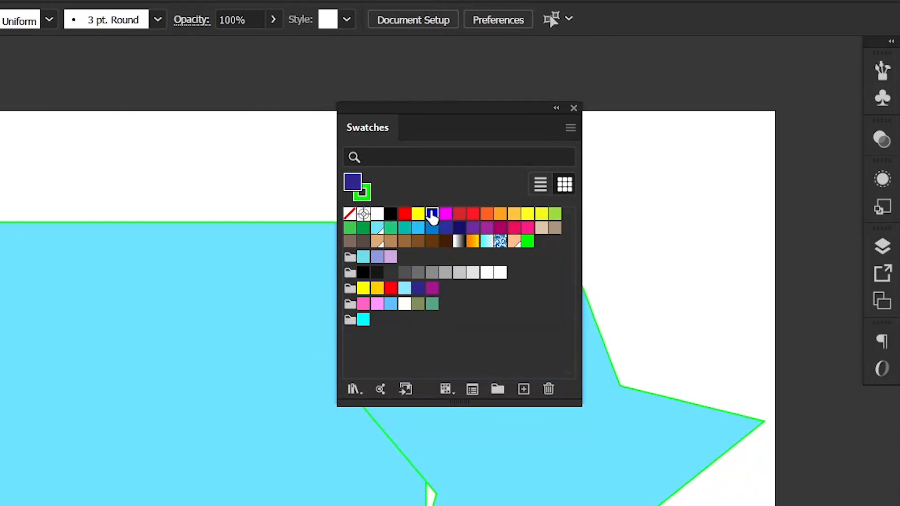
drag(432, 217, 373, 327)
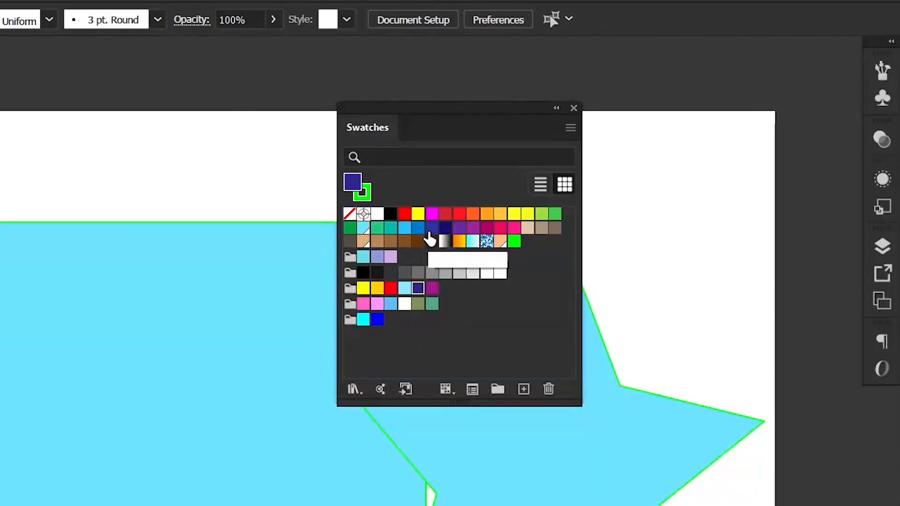
drag(419, 214, 356, 325)
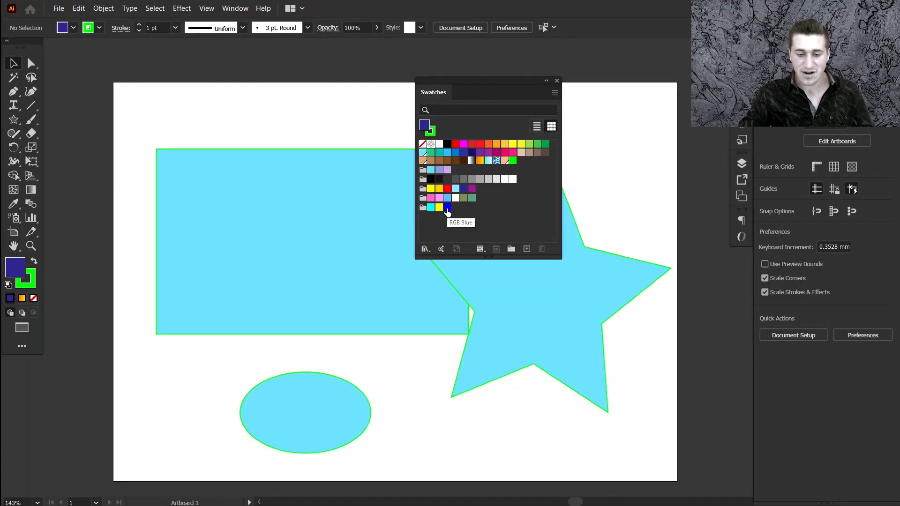
drag(447, 212, 488, 195)
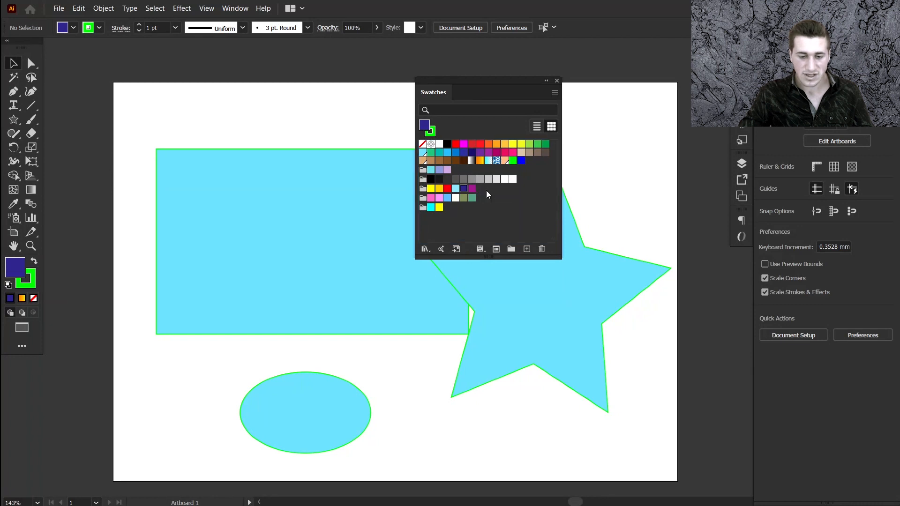
Open Color Group 2 for editing to view where its name can be changed, and cancel without changes.
click(423, 209)
double_click(423, 210)
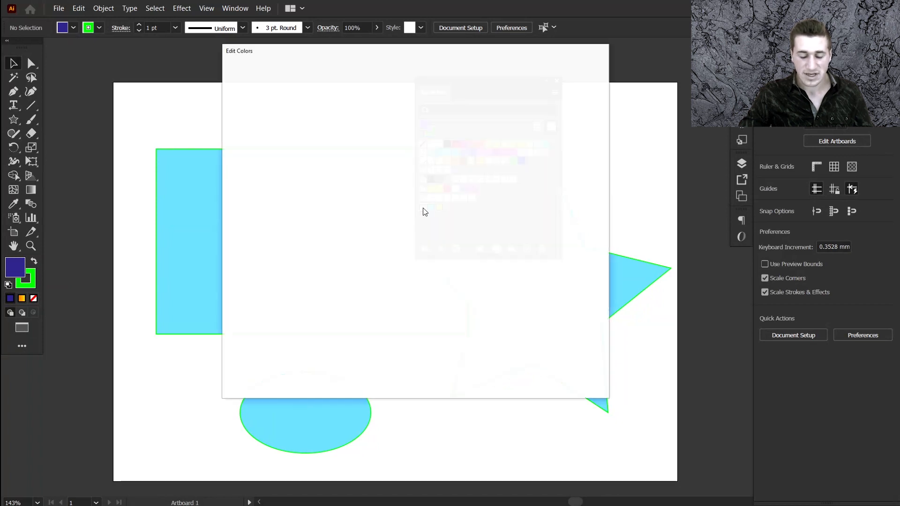
double_click(491, 77)
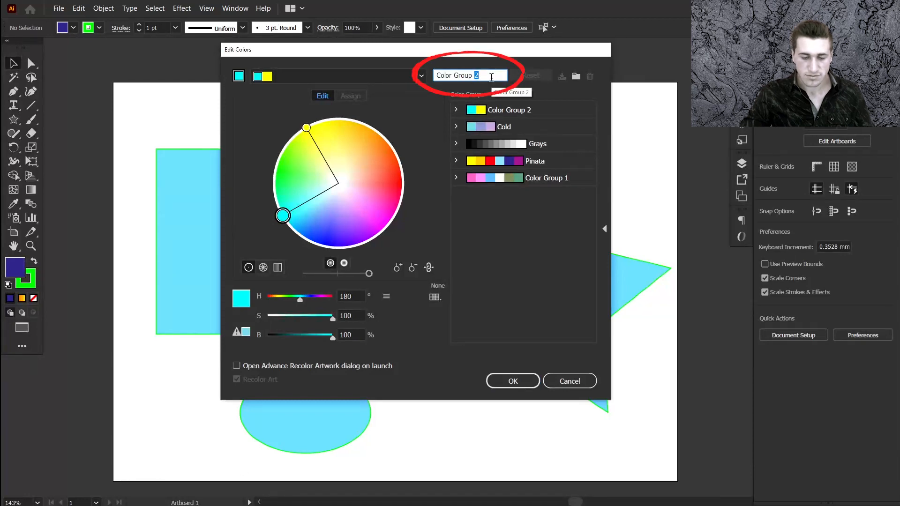
click(570, 381)
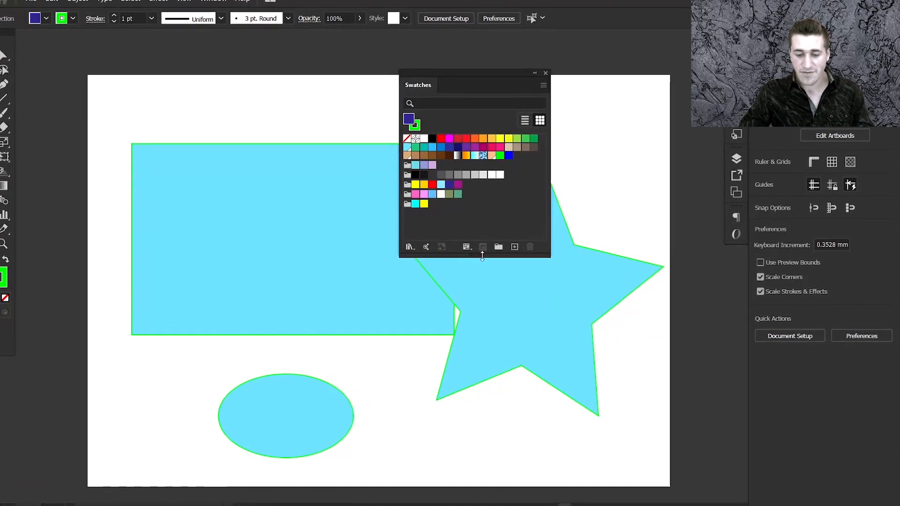
Open the Adobe Color Themes panel to view it, and close it.
click(416, 248)
click(387, 245)
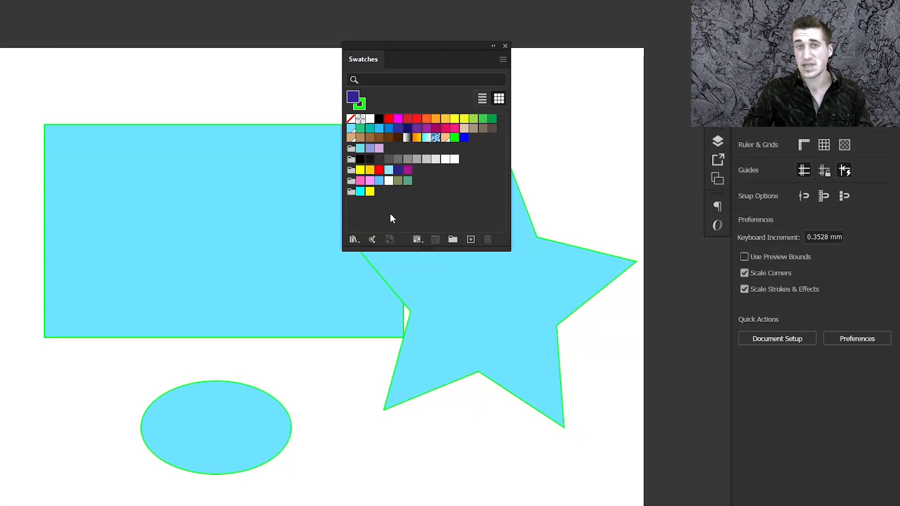
click(373, 239)
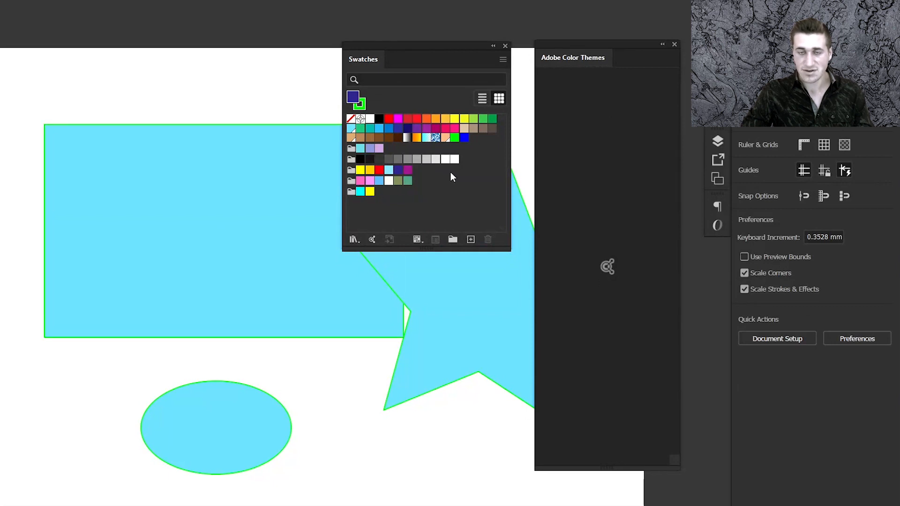
click(175, 155)
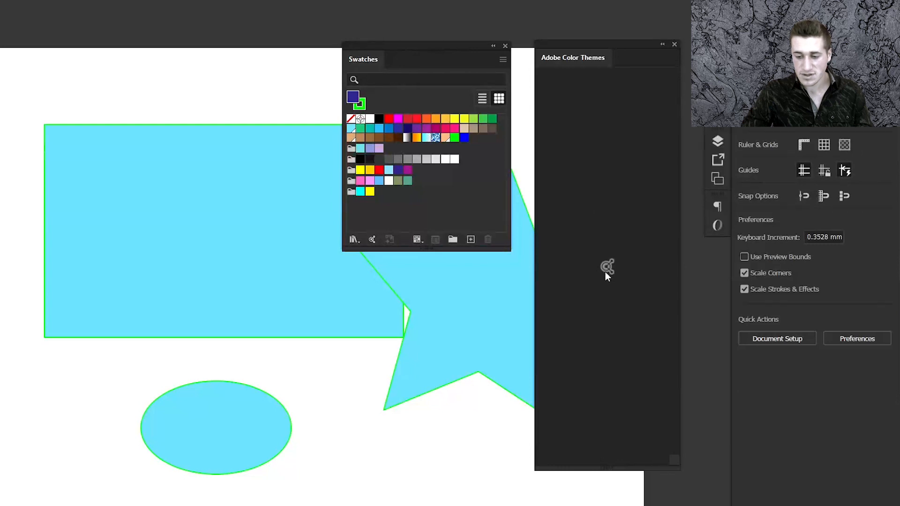
click(675, 44)
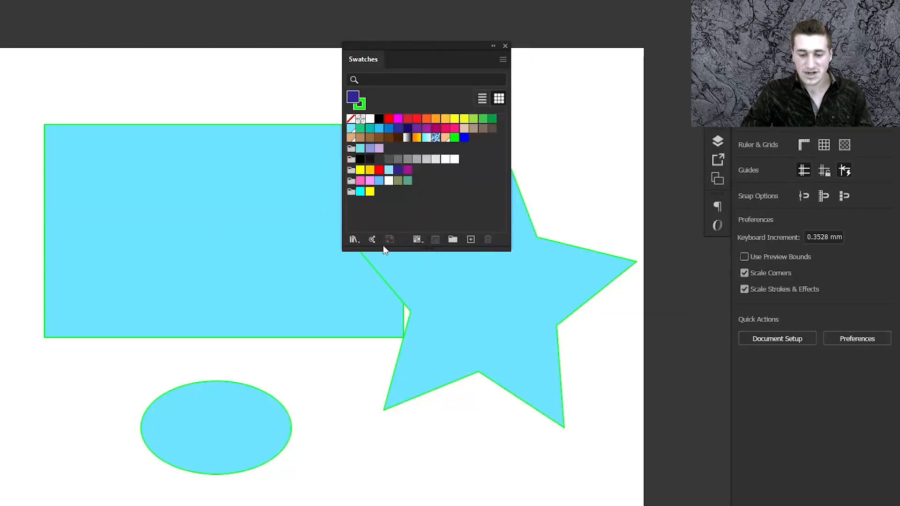
Set the fill to the olive green swatch, and select and deselect Color Group 2.
click(398, 183)
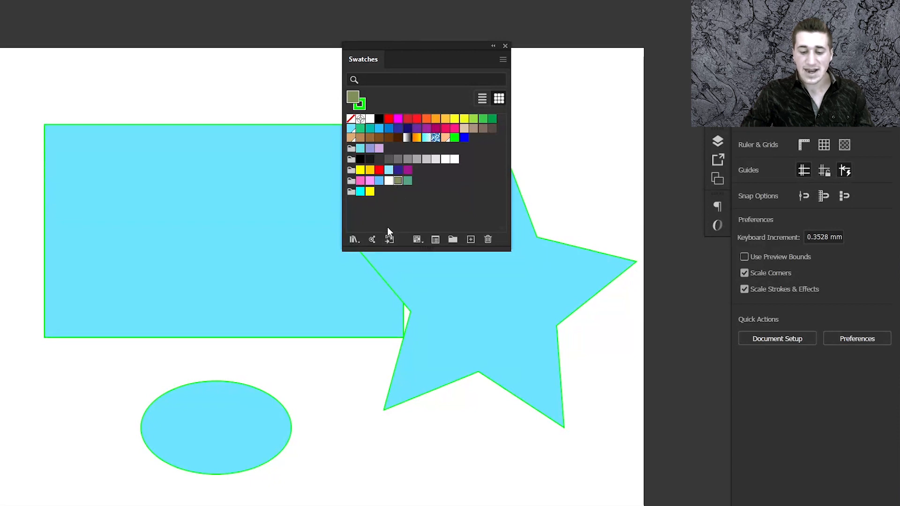
click(350, 193)
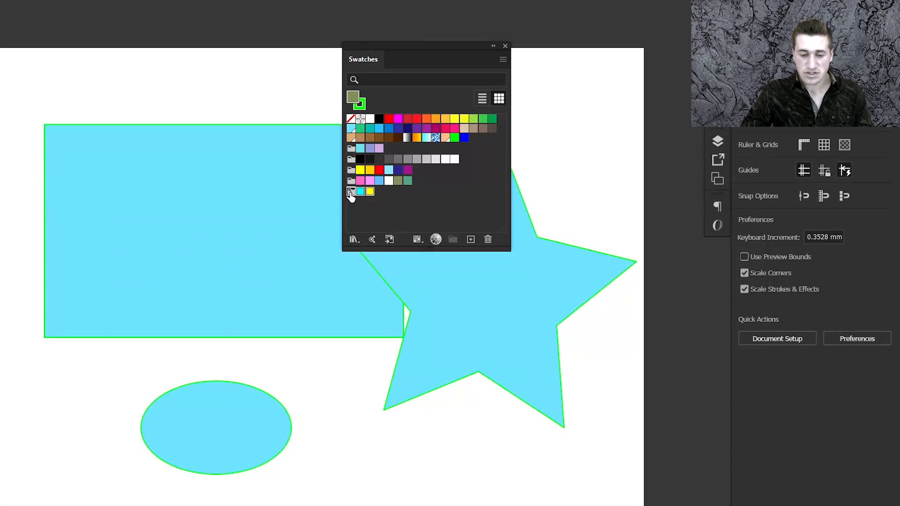
click(392, 199)
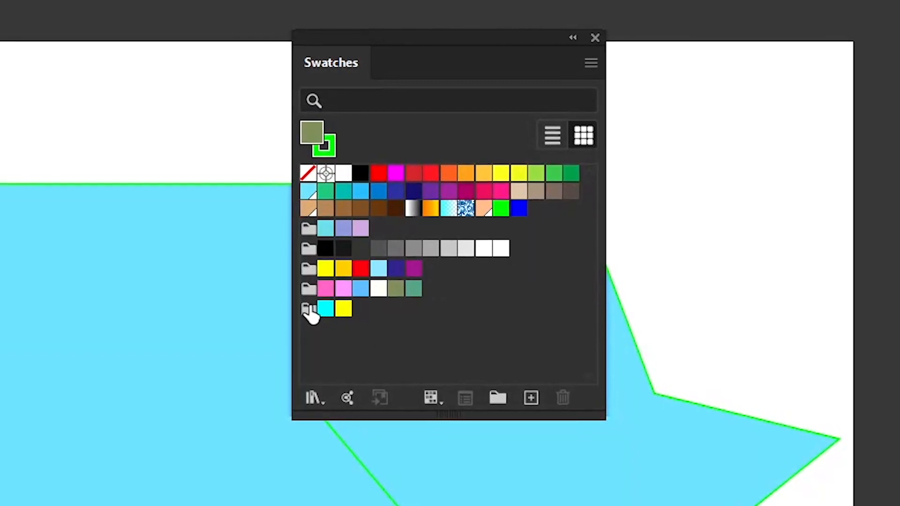
click(309, 313)
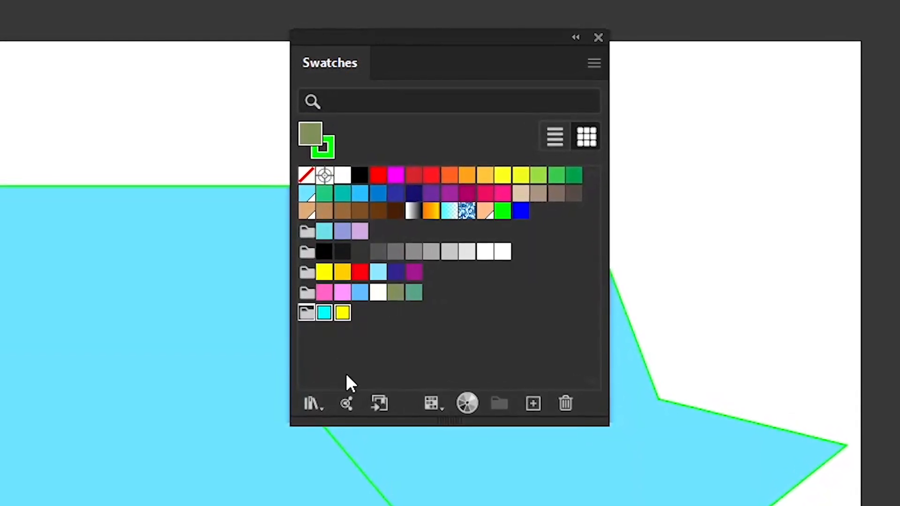
click(420, 332)
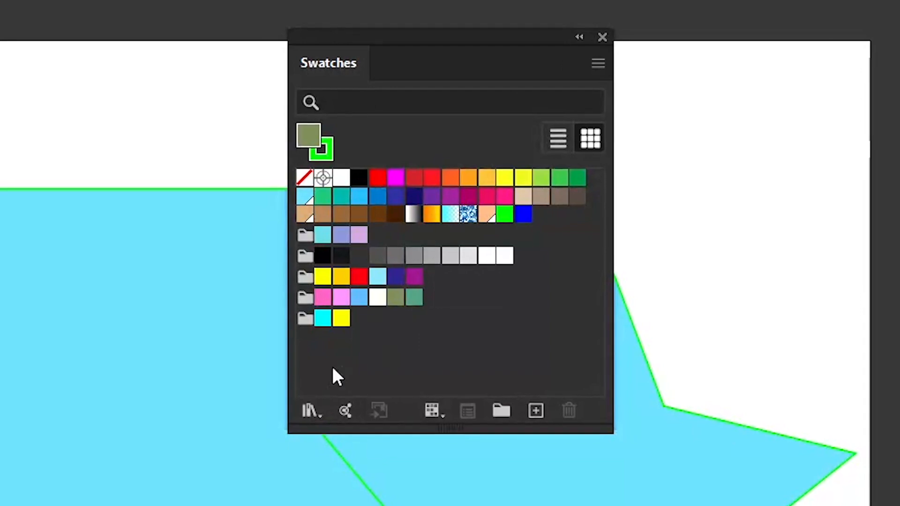
Open the list of swatch kinds that can be shown to view its options, and close it without a change.
click(433, 411)
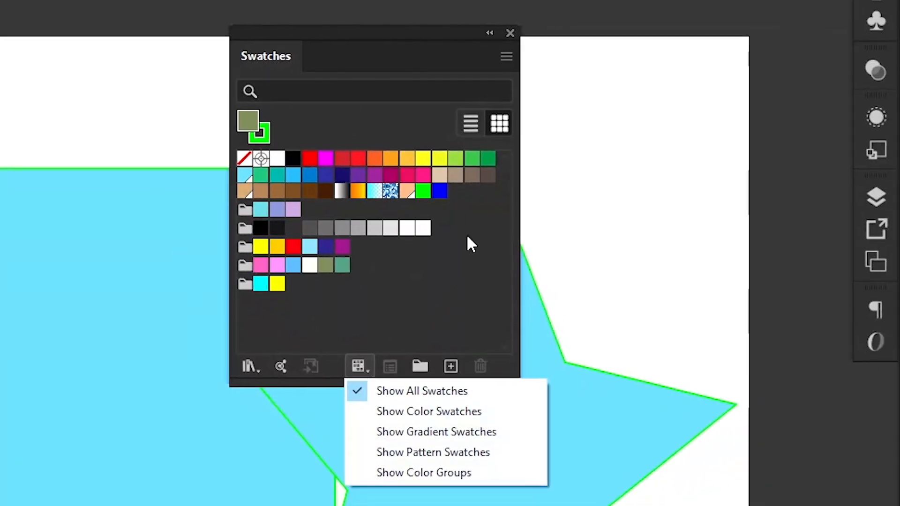
click(352, 327)
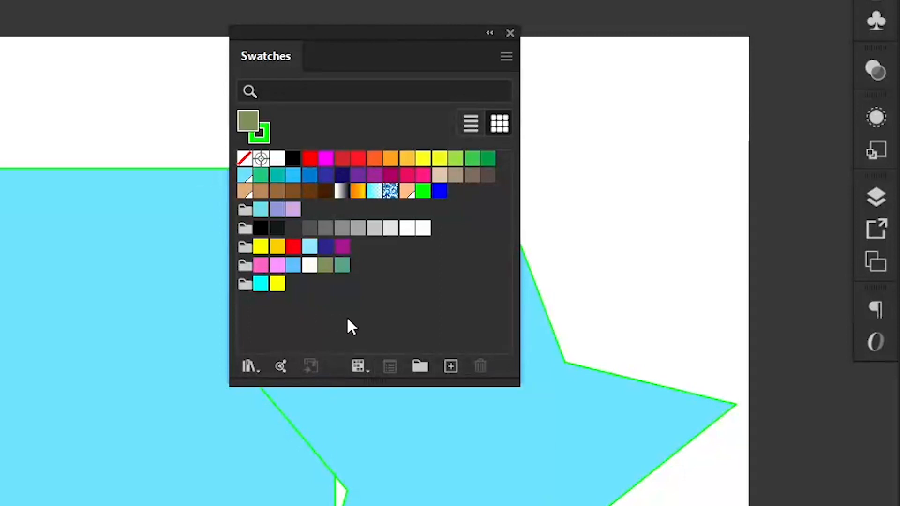
click(353, 368)
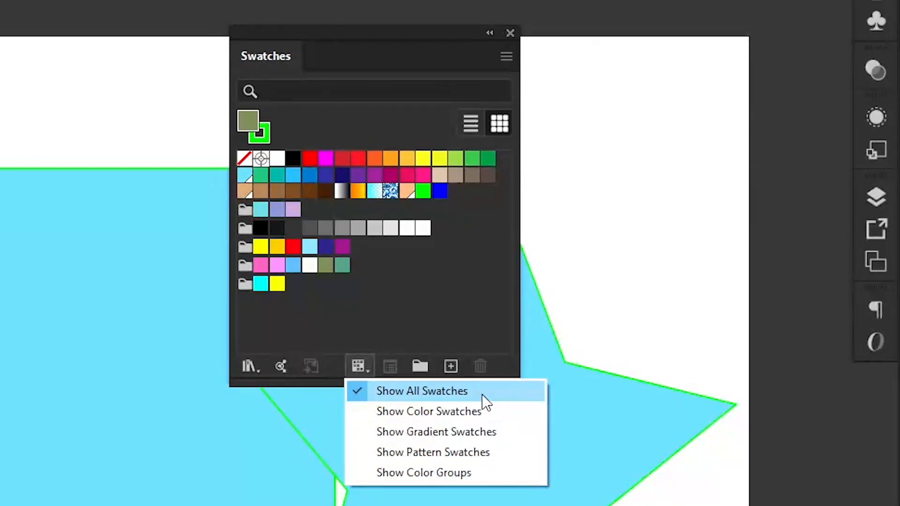
click(382, 300)
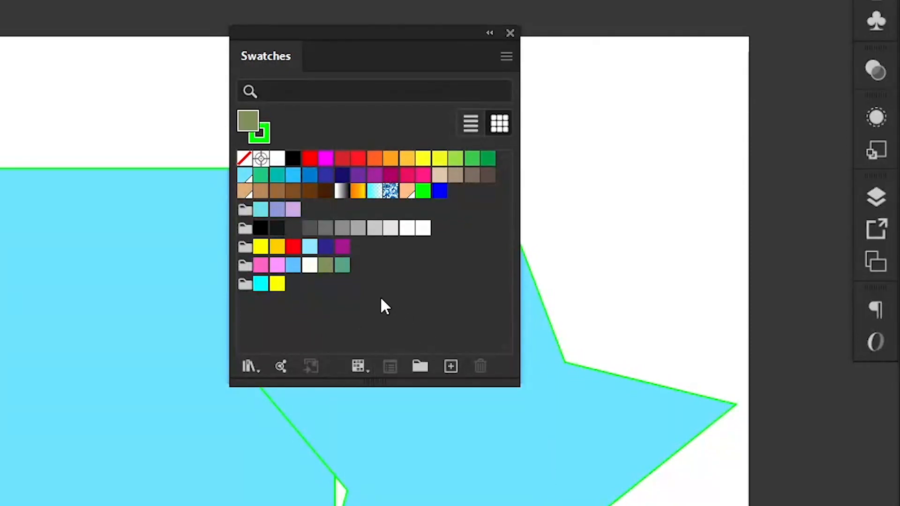
Show only the color groups, switch to only the gradient swatches, and return to showing all swatches.
click(358, 366)
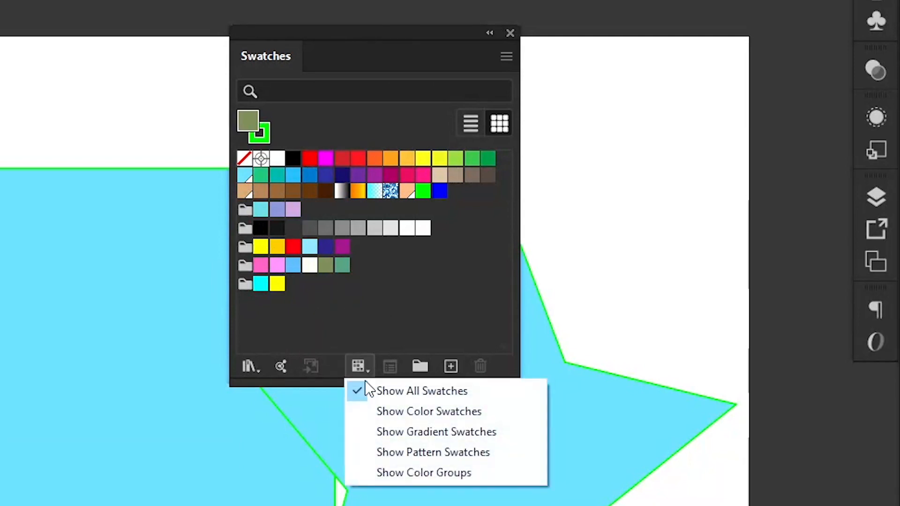
click(445, 474)
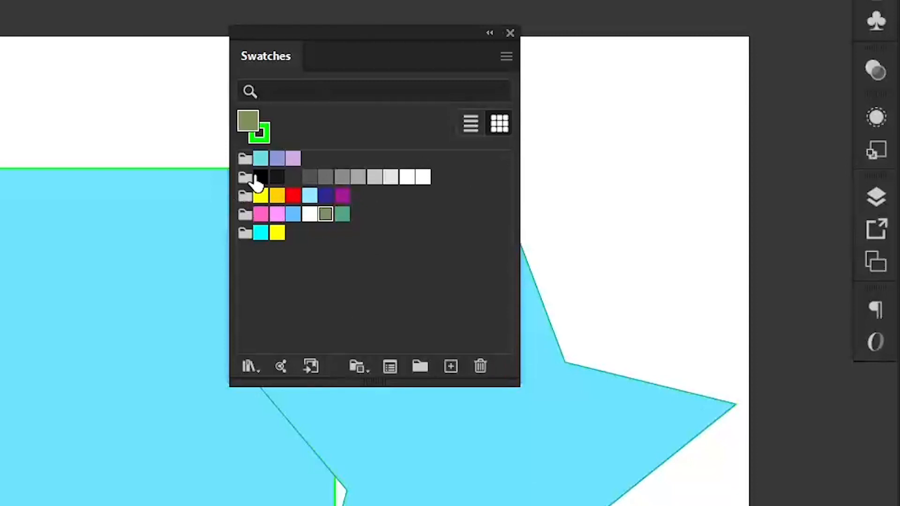
click(360, 366)
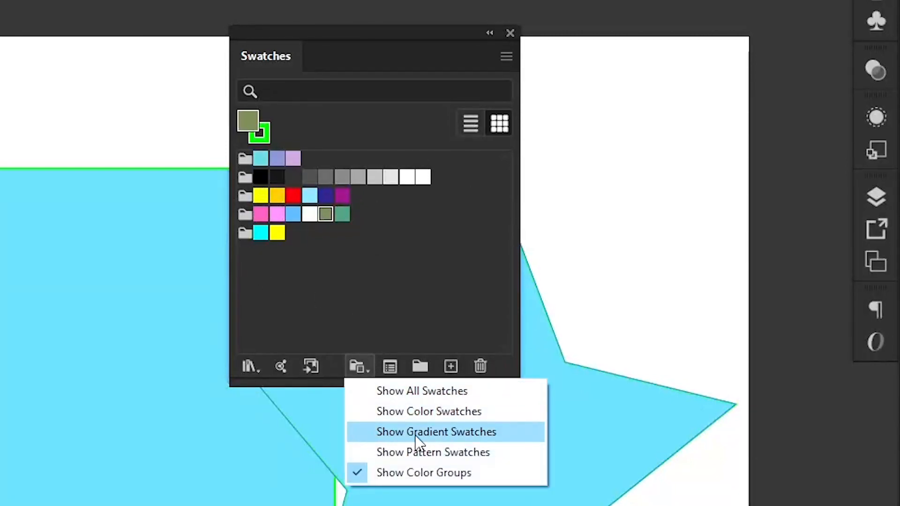
click(419, 437)
click(359, 367)
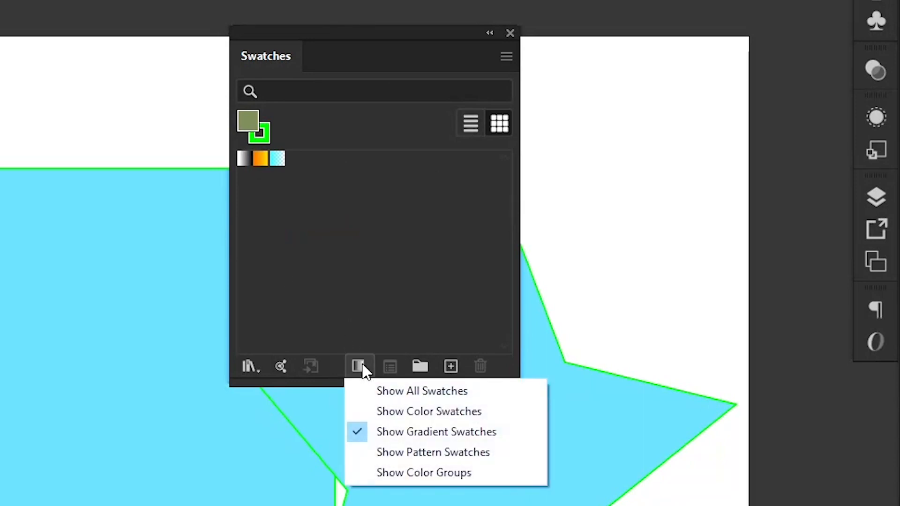
click(388, 389)
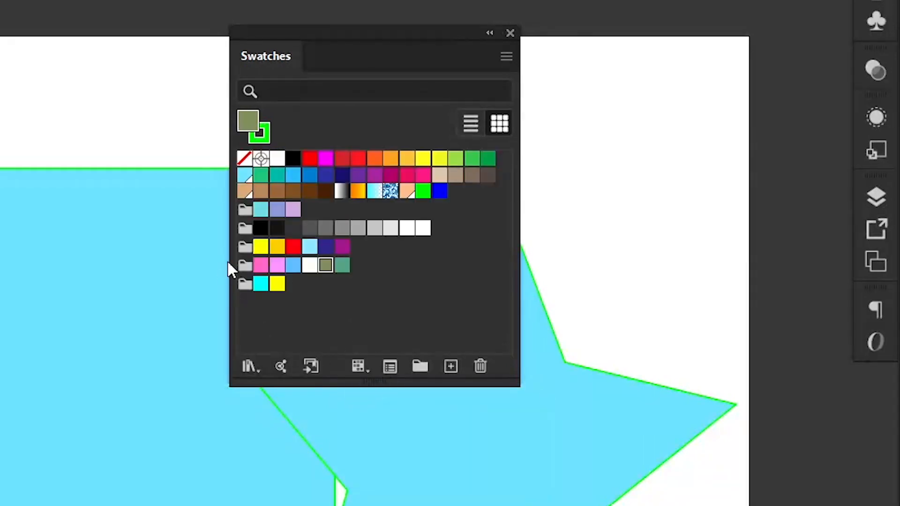
View and cancel the options of the R=102 G=45 B=145 purple swatch, and select and deselect the color group starting with pink.
click(358, 175)
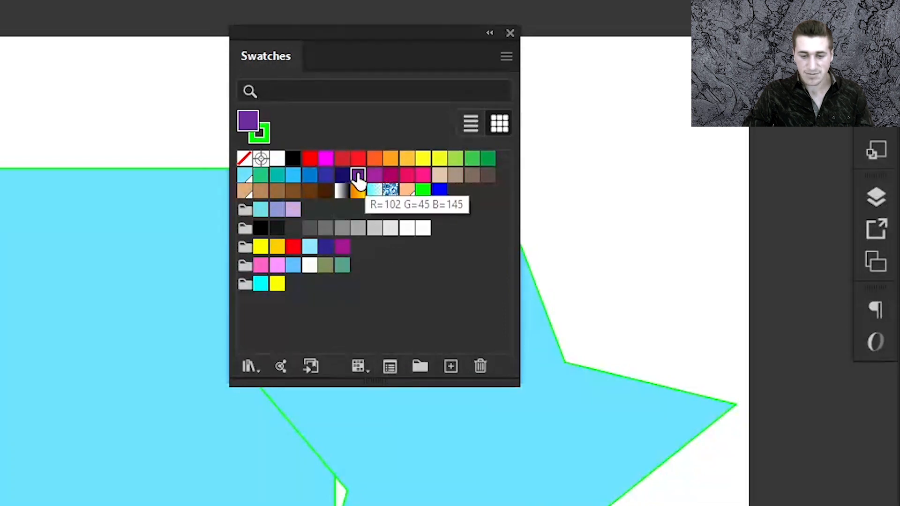
double_click(358, 176)
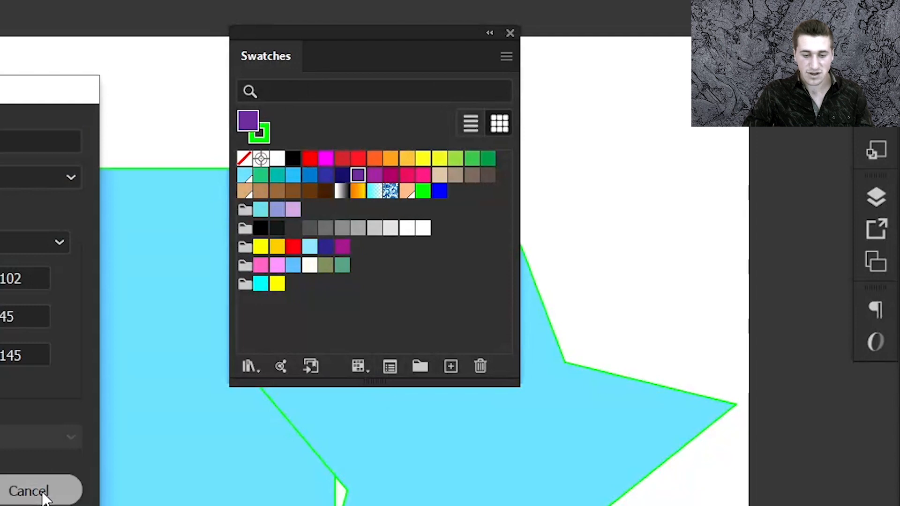
click(21, 495)
click(246, 271)
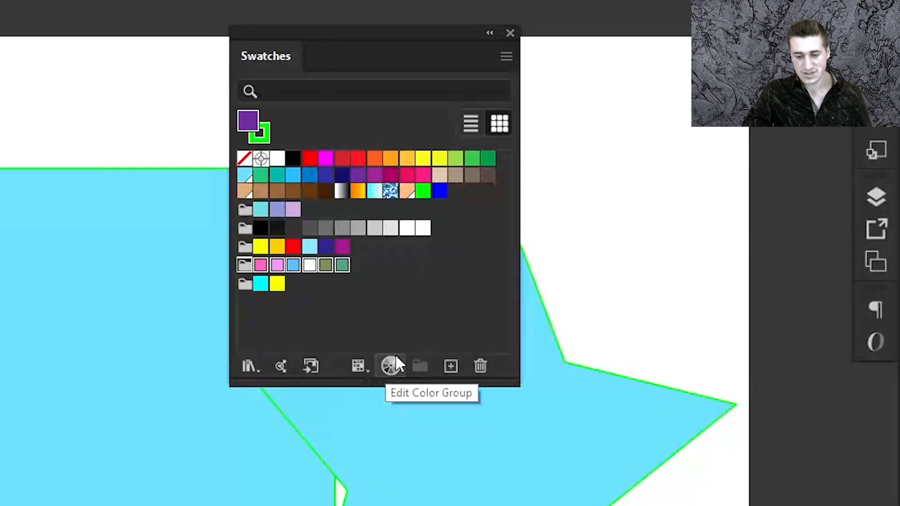
click(428, 348)
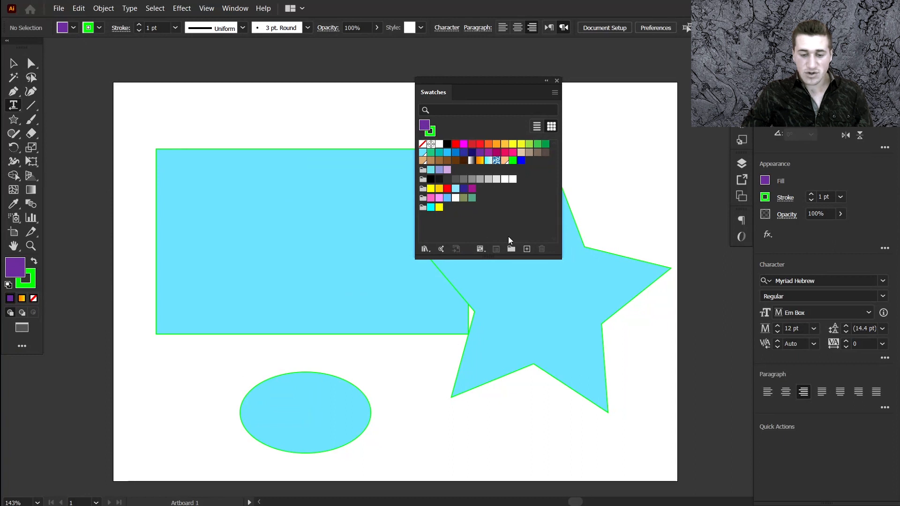
Try different fill colors in the Color Picker, including the muted purple A388BA and the pale green 88BA90.
double_click(425, 126)
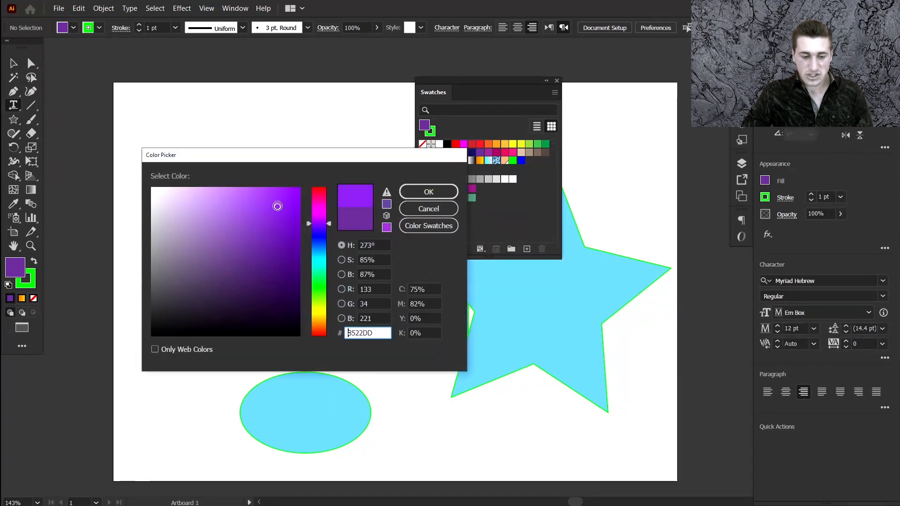
click(191, 227)
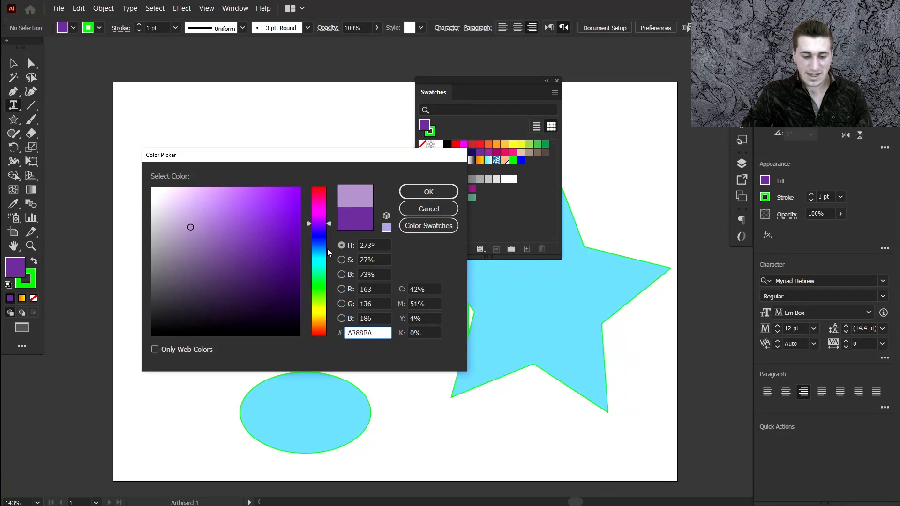
drag(328, 252, 318, 286)
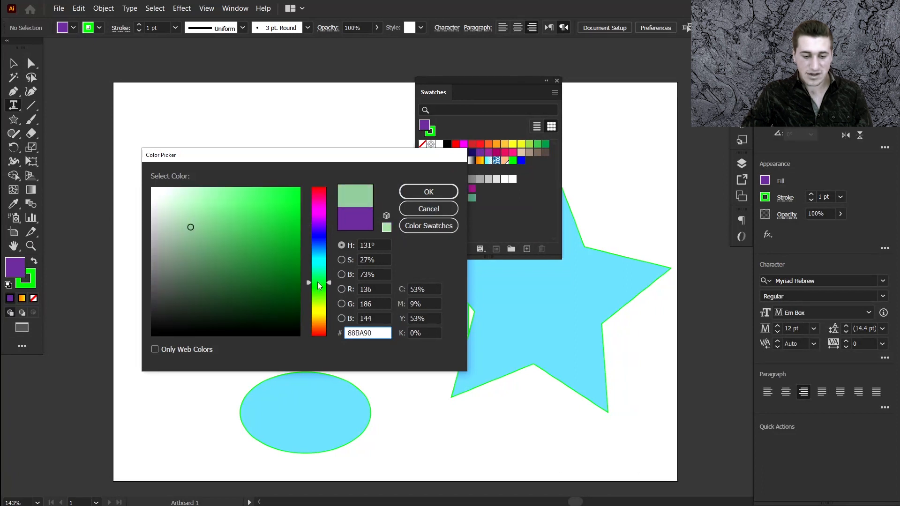
click(319, 208)
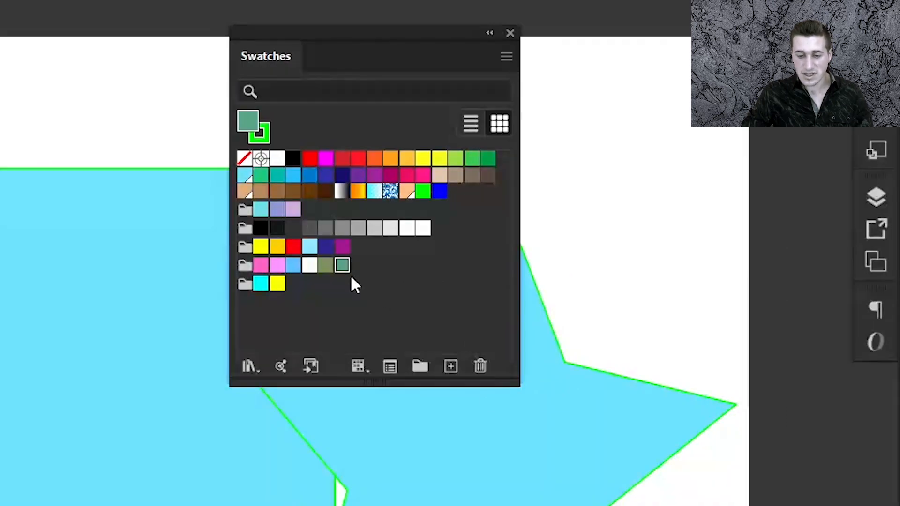
Set the fill to the light gray swatch in the grays group, and start deleting that swatch but decline.
click(378, 229)
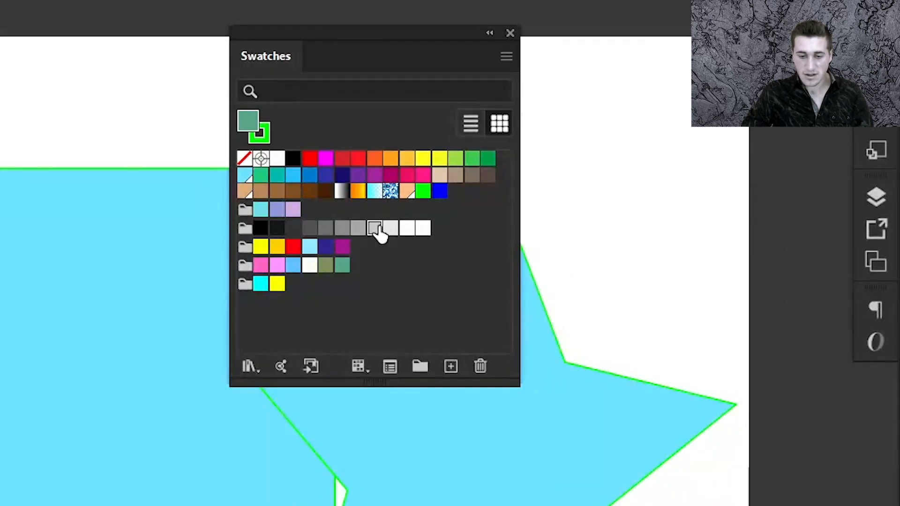
click(483, 364)
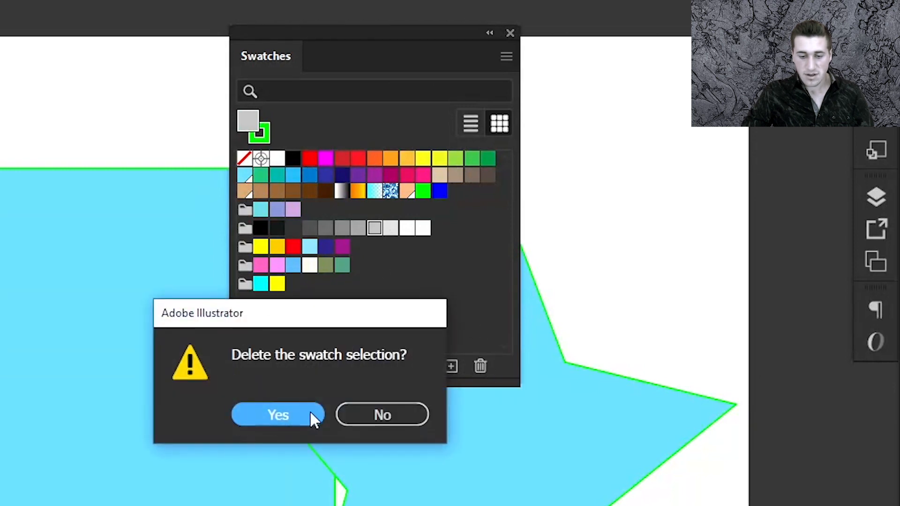
click(388, 415)
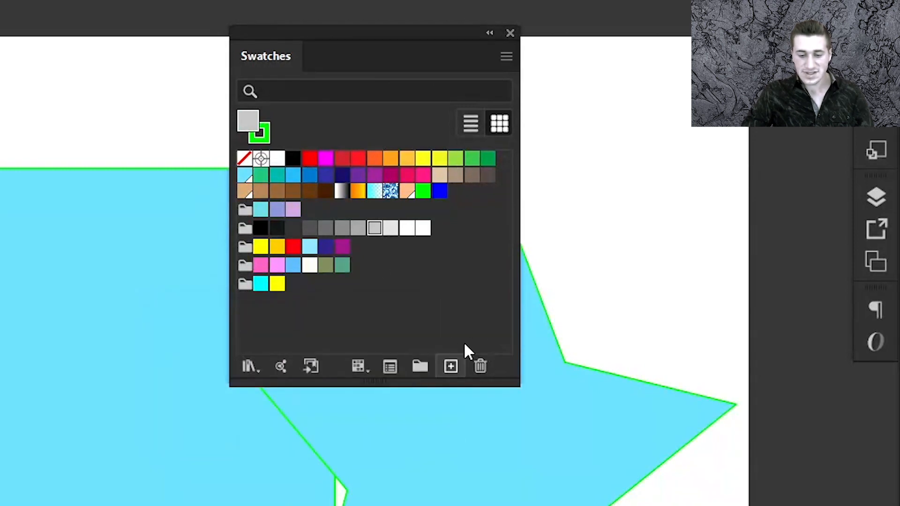
Delete the color group that starts with pink, and move the Swatches panel aside on the artboard.
click(243, 269)
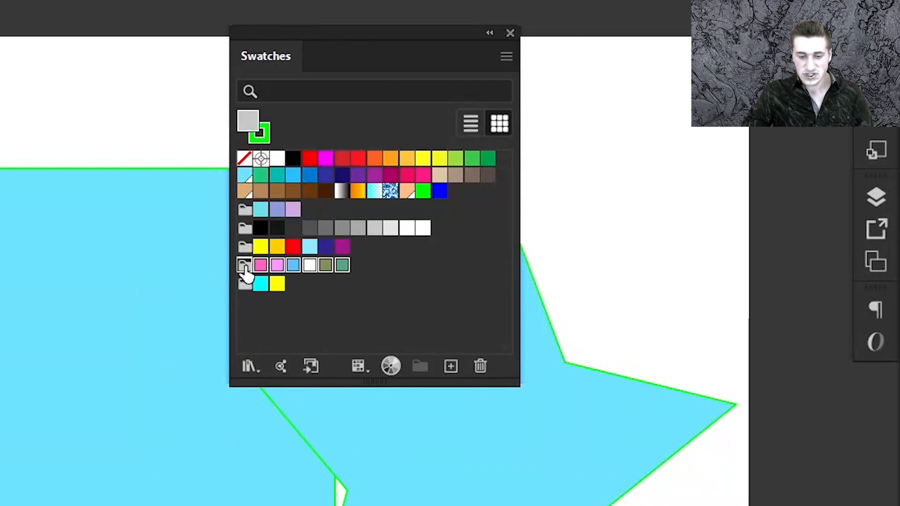
drag(245, 271, 482, 367)
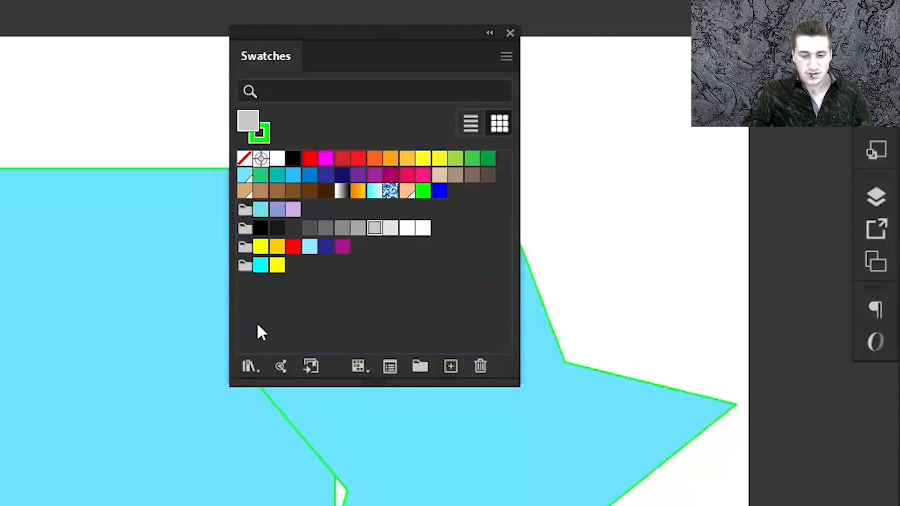
drag(360, 31, 455, 88)
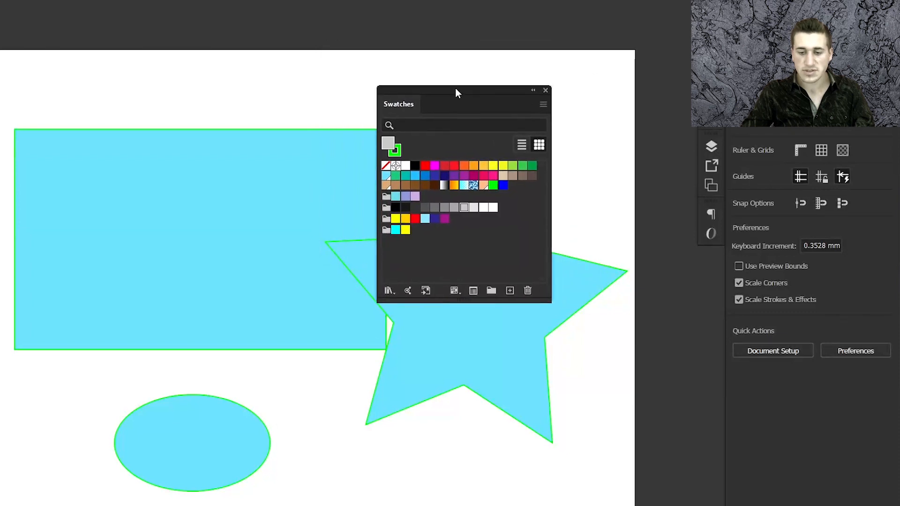
Select all unused swatches and delete them.
click(543, 105)
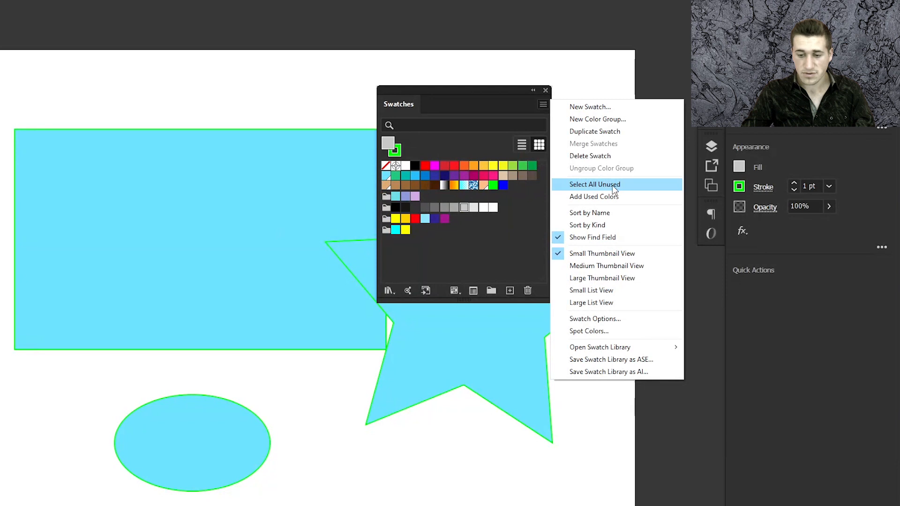
click(636, 184)
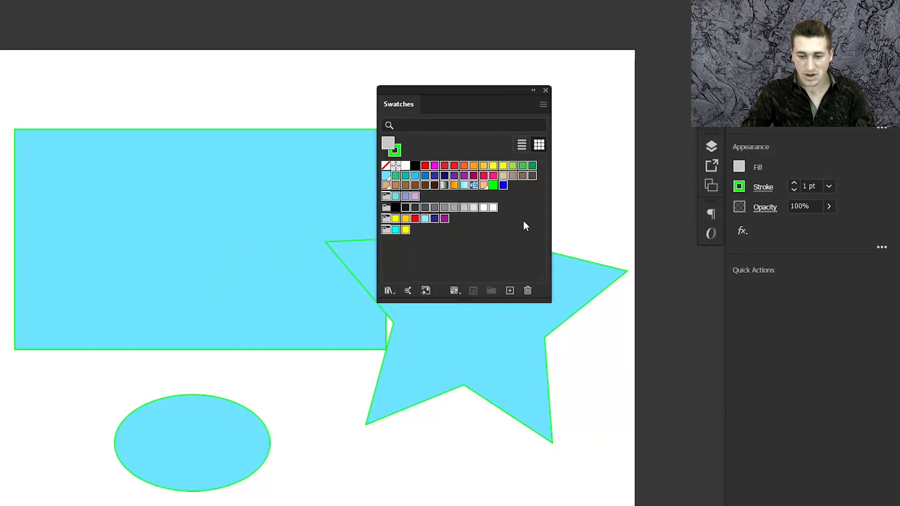
click(527, 290)
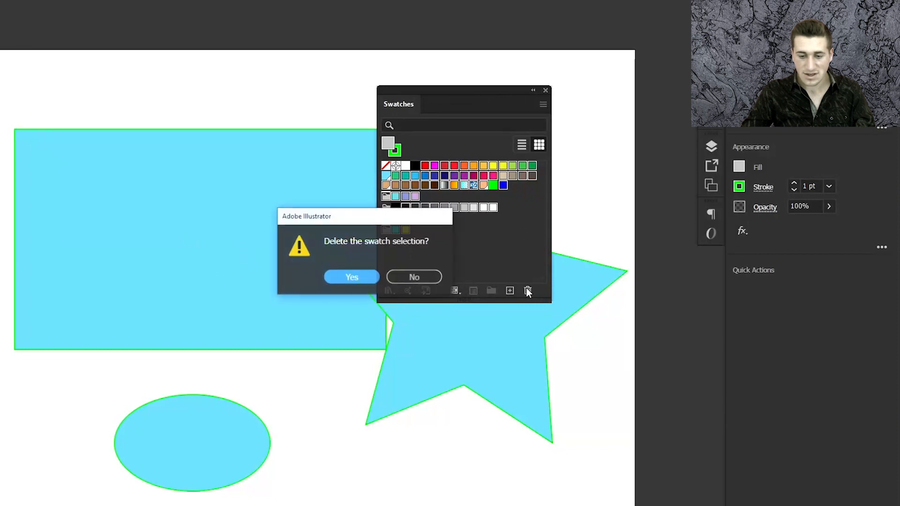
click(353, 278)
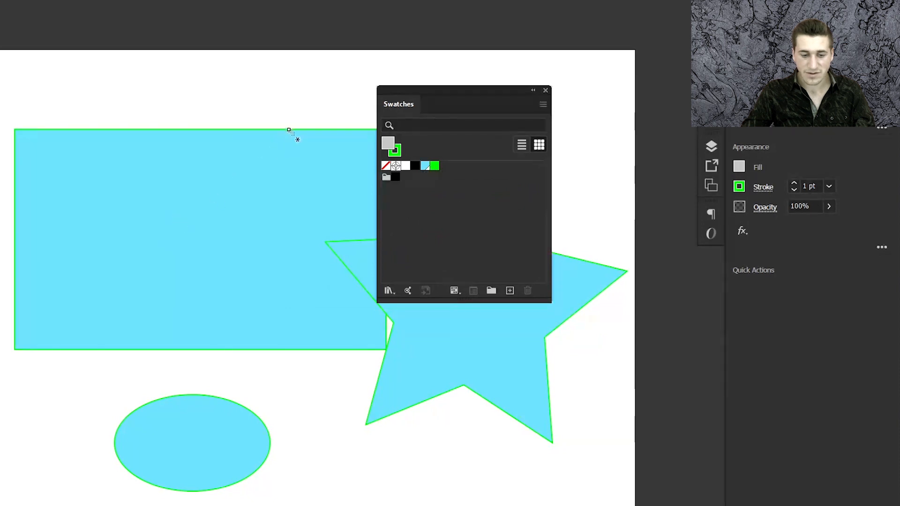
Add the colors of the selected fish artwork to the Swatches panel.
key(v)
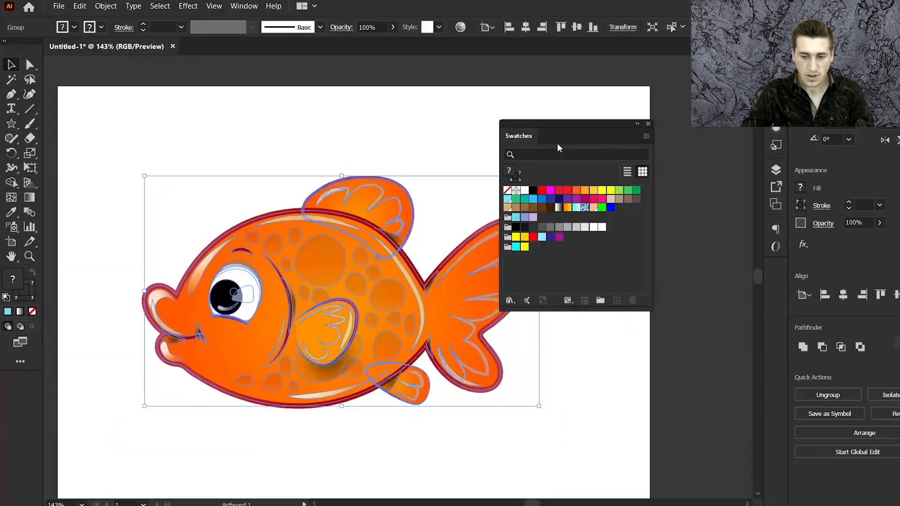
click(646, 136)
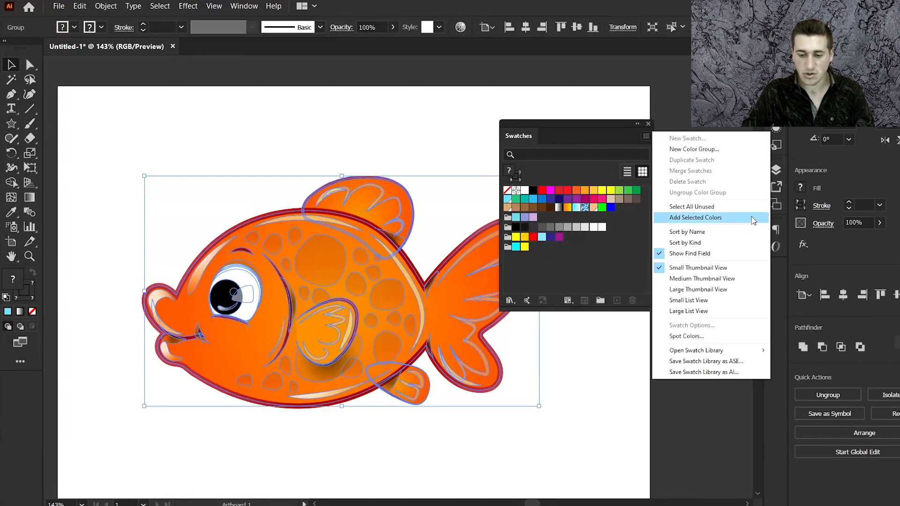
click(755, 222)
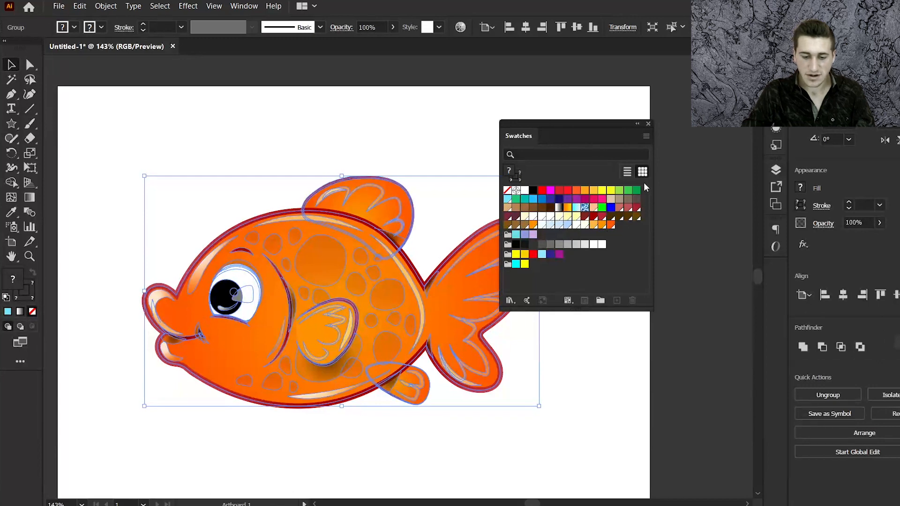
click(646, 137)
click(645, 140)
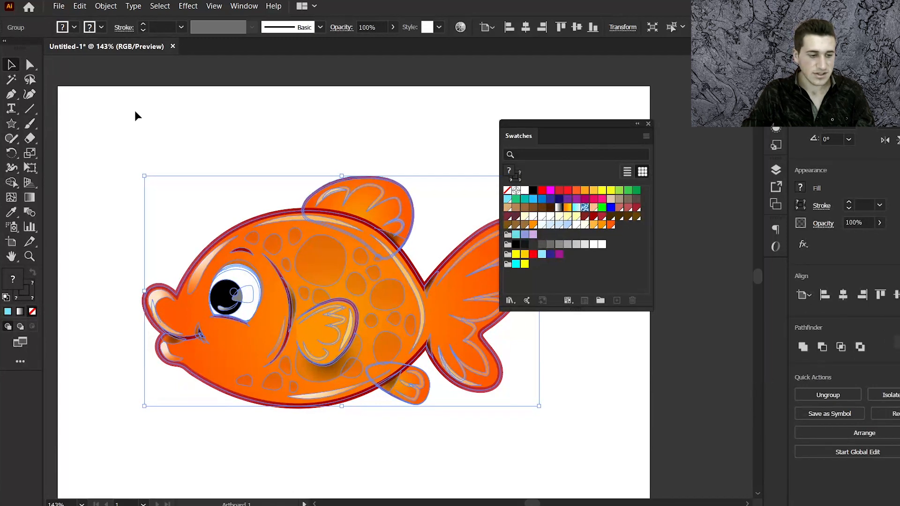
click(646, 137)
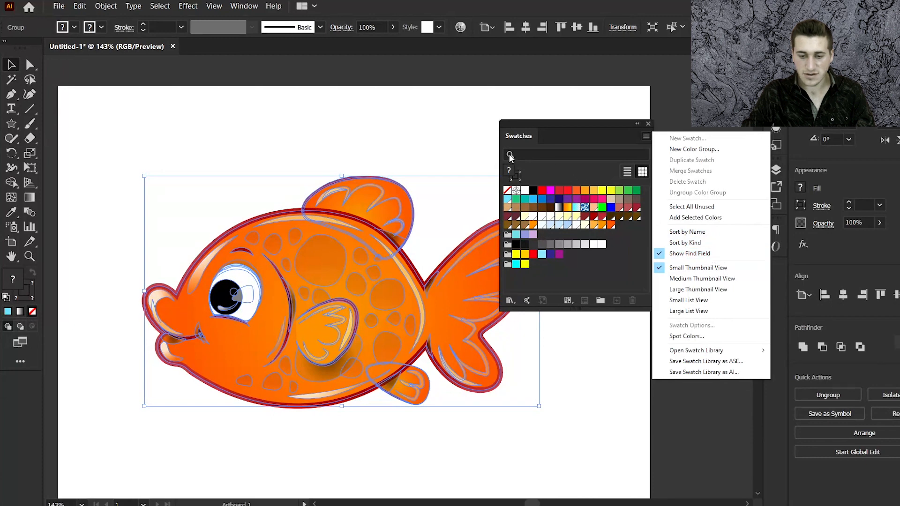
Search the swatches for "blac" and "ye", and clear the search field.
click(558, 154)
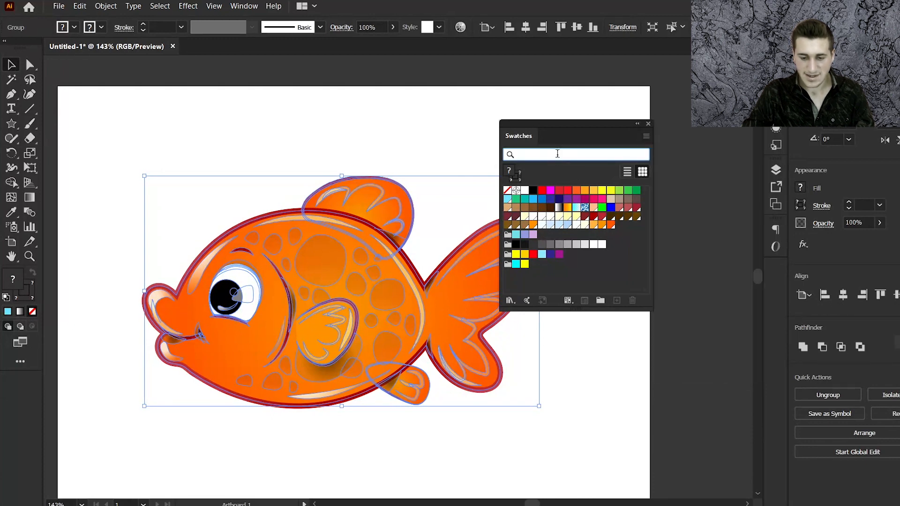
text(lack)
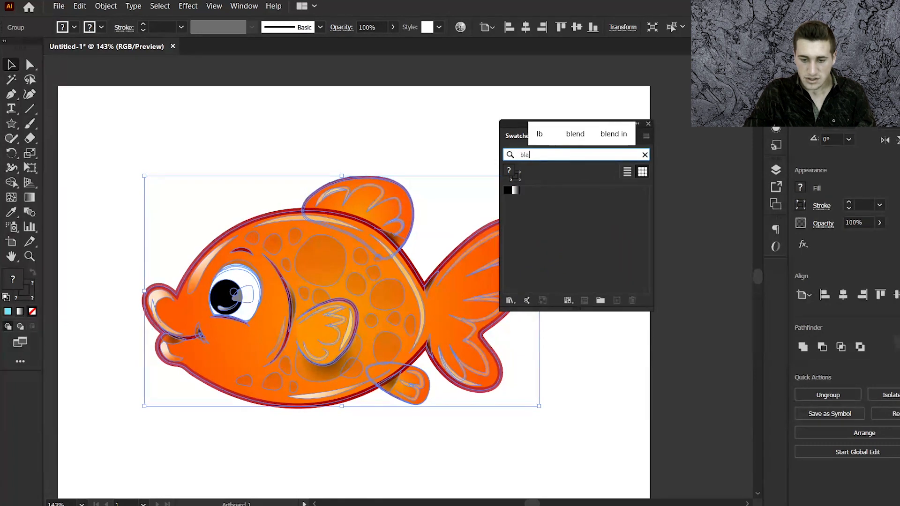
key(BackSpace)
key(BackSpace)
key(BackSpace)
key(BackSpace)
key(BackSpace)
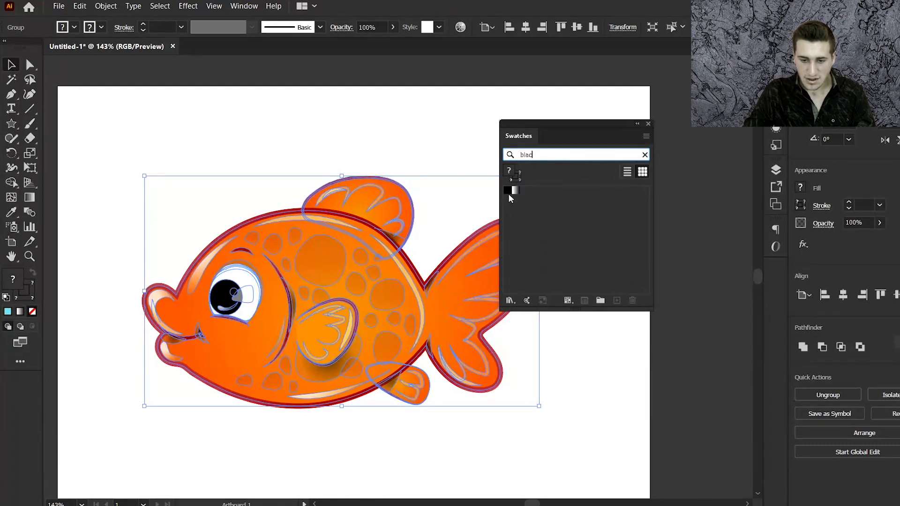
text(y)
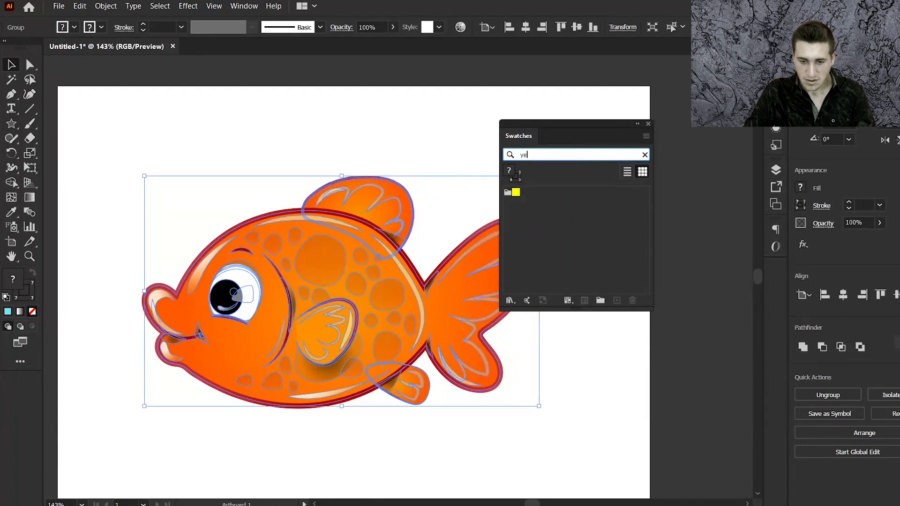
key(BackSpace)
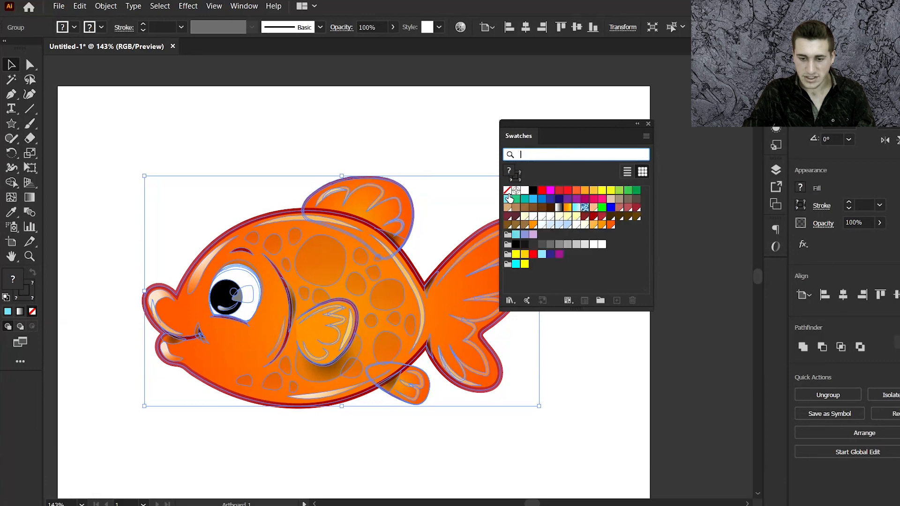
Display the swatches as large thumbnails, and open the Spot Color Options and cancel them.
click(646, 137)
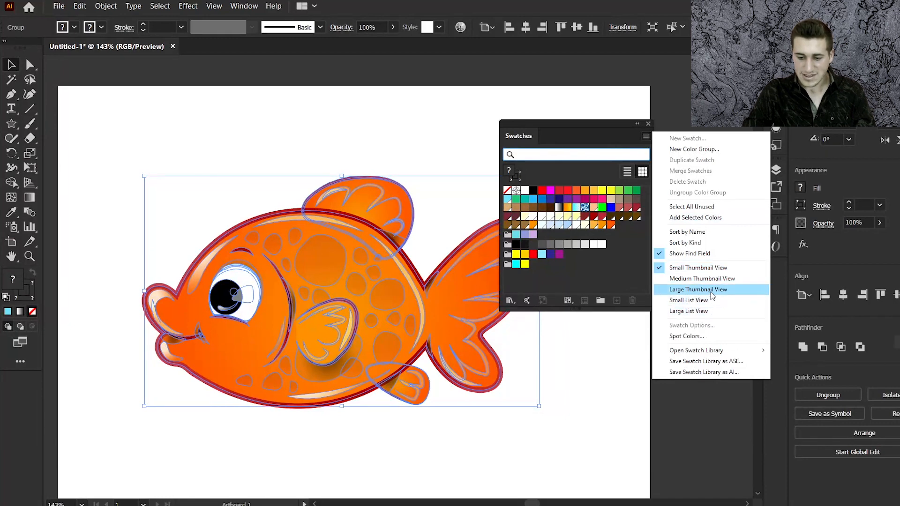
click(712, 290)
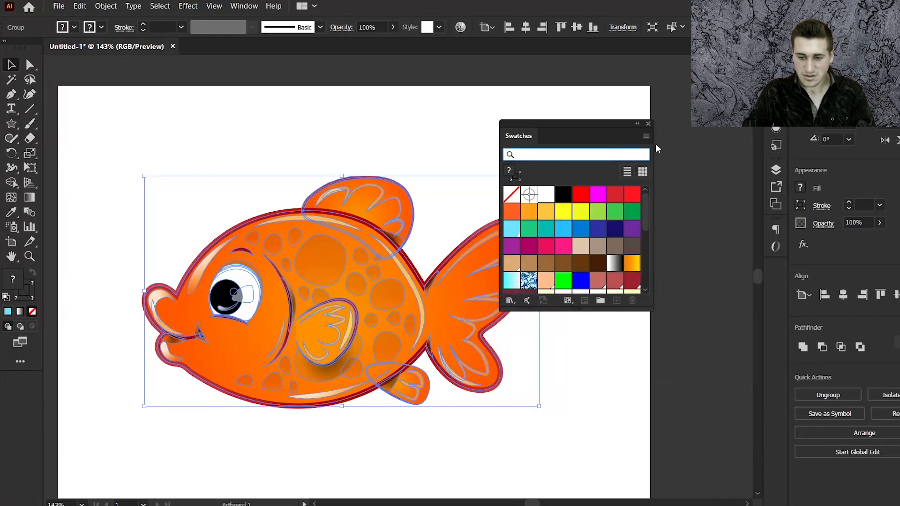
click(645, 137)
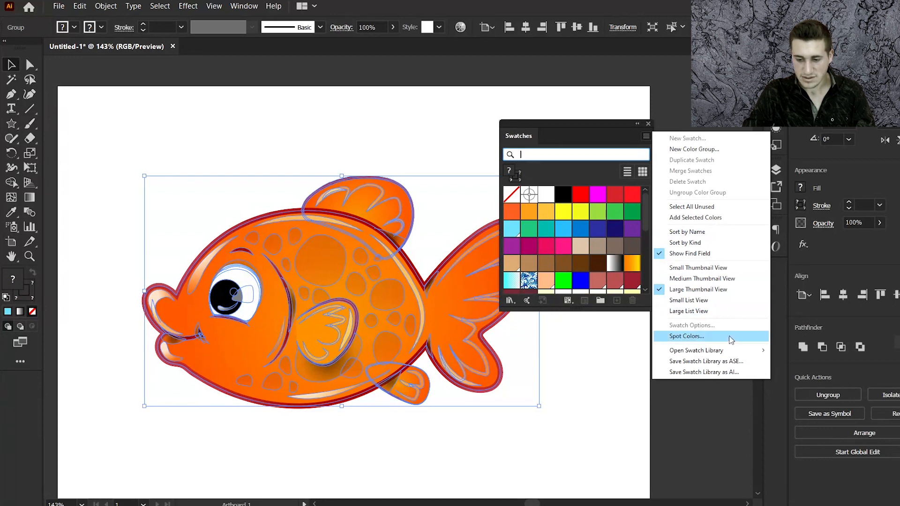
click(709, 337)
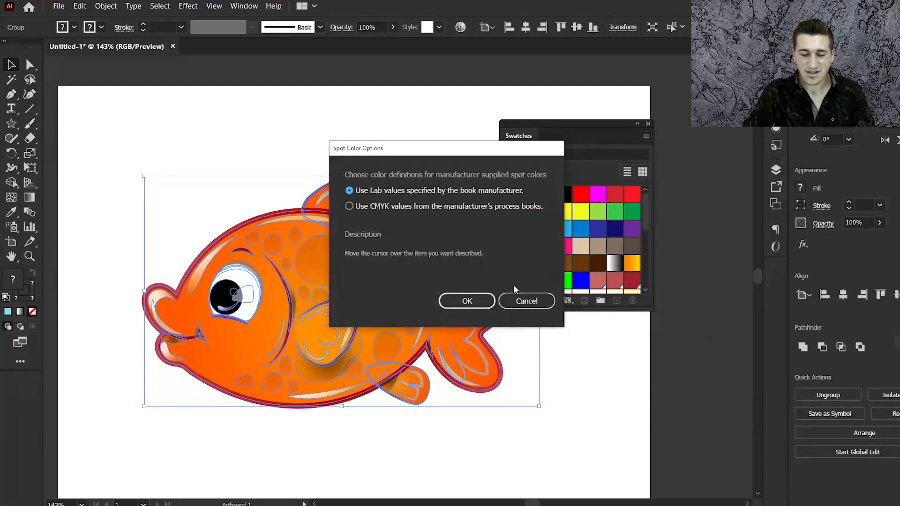
click(527, 301)
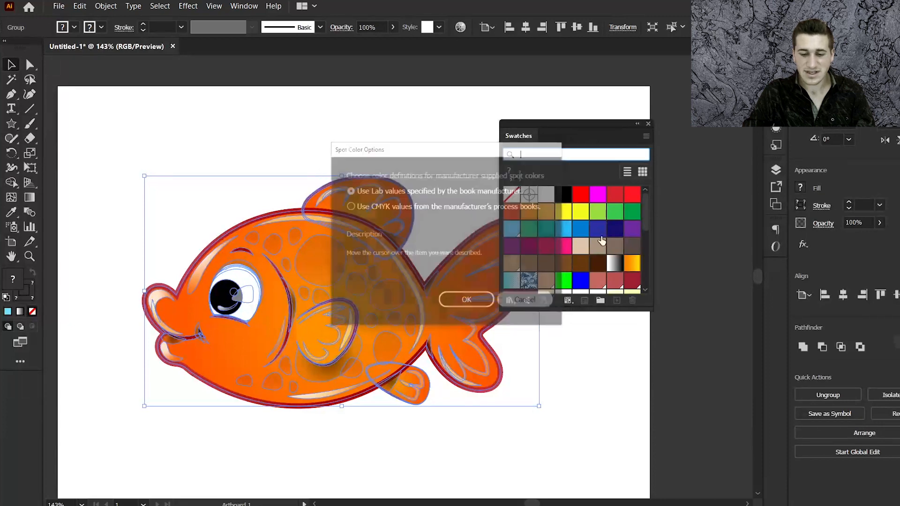
Examine the commands for opening and saving swatch libraries and the list of available library categories.
click(646, 137)
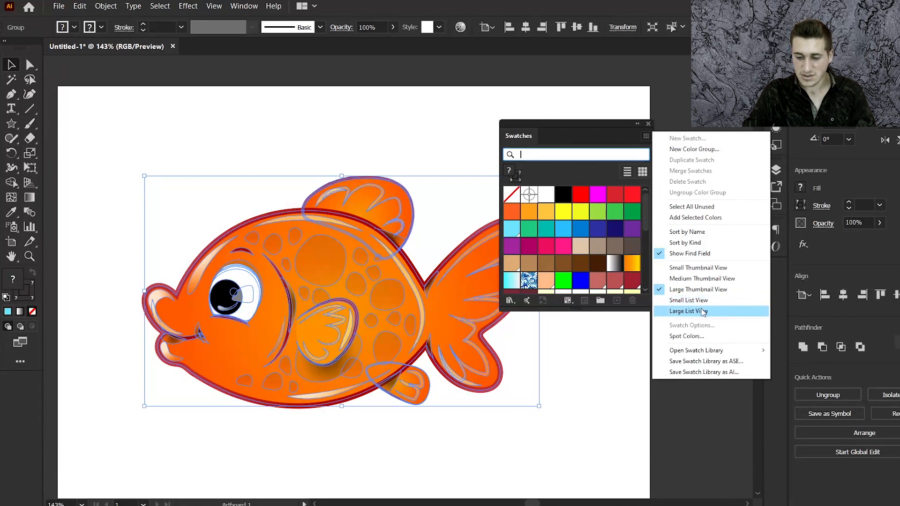
mouse_move(708, 353)
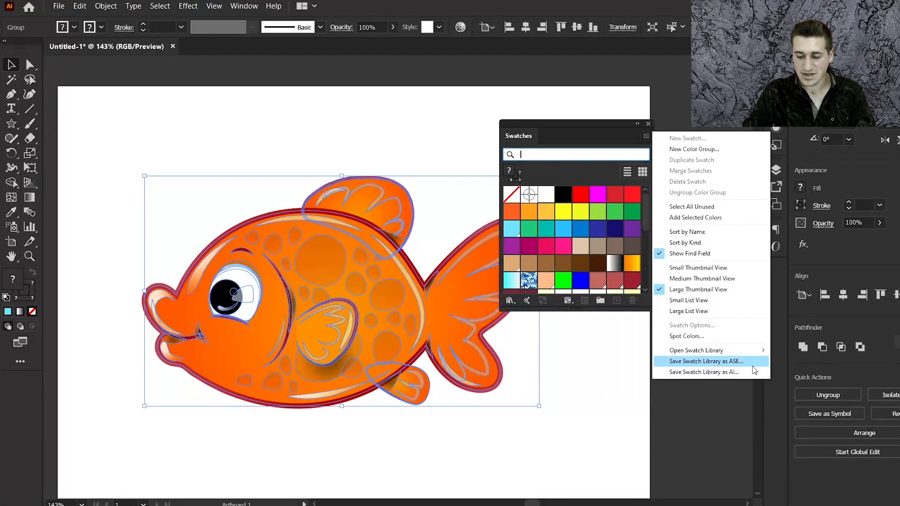
click(609, 137)
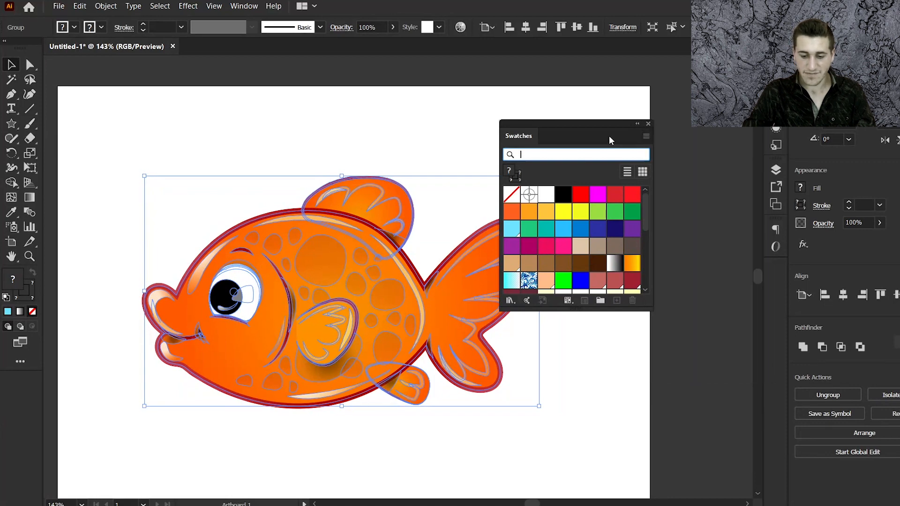
click(510, 300)
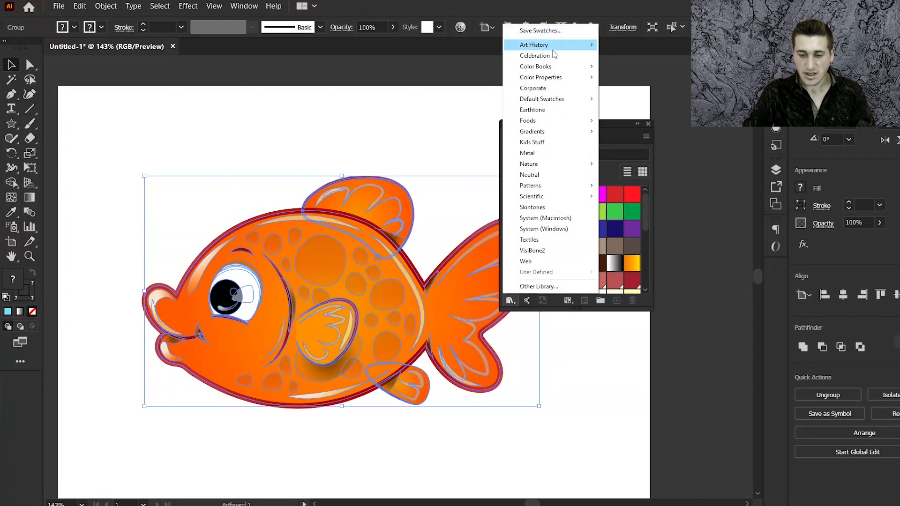
click(624, 135)
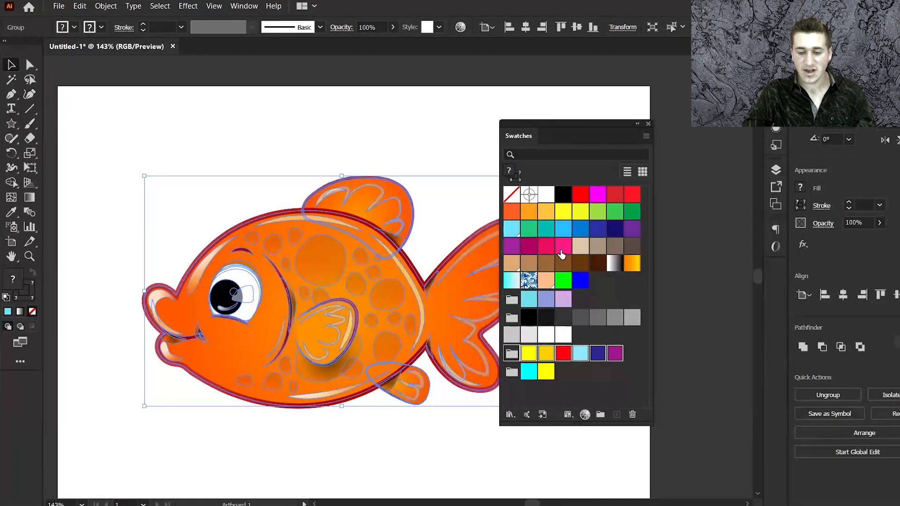
click(511, 414)
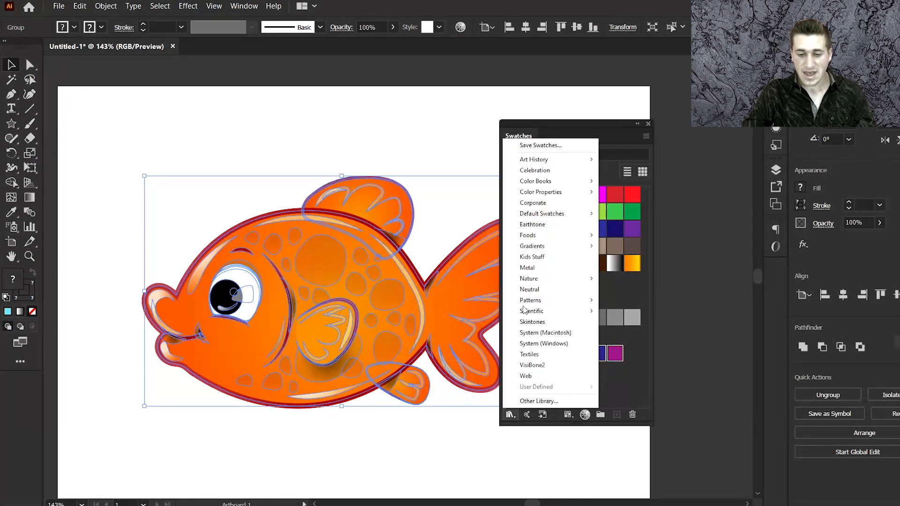
click(564, 147)
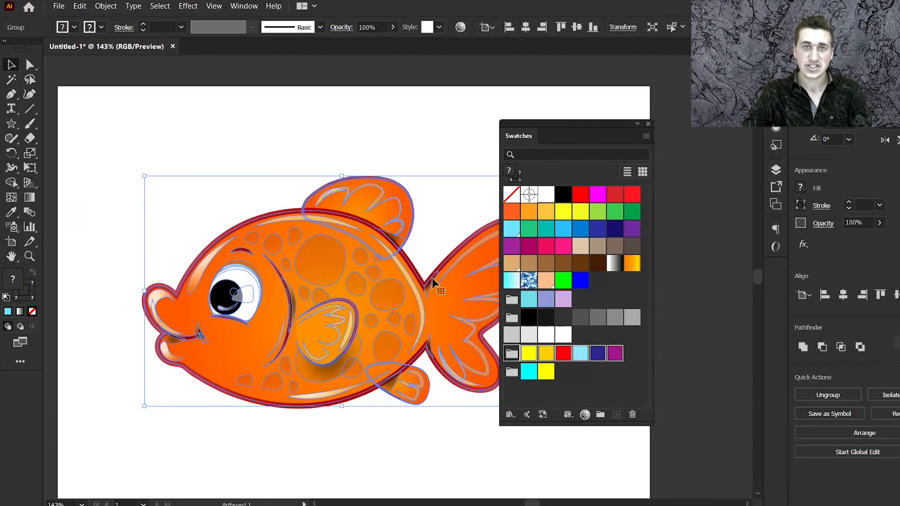
click(646, 136)
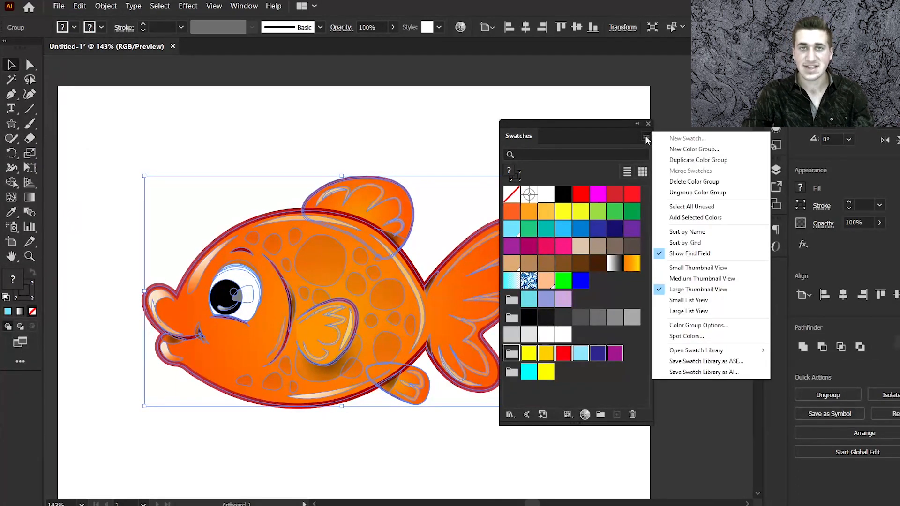
click(646, 136)
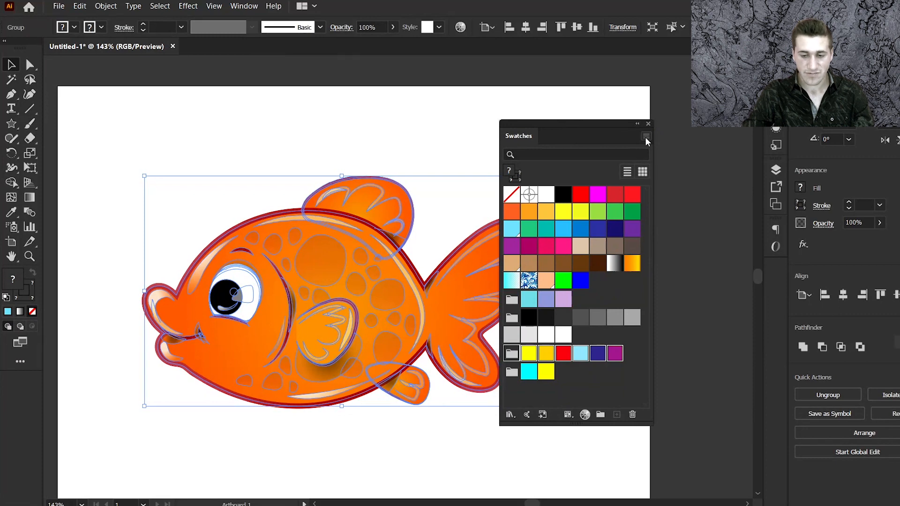
Show the swatches as small thumbnails, leave the fish deselected, and switch to full screen mode with the menu bar.
click(314, 127)
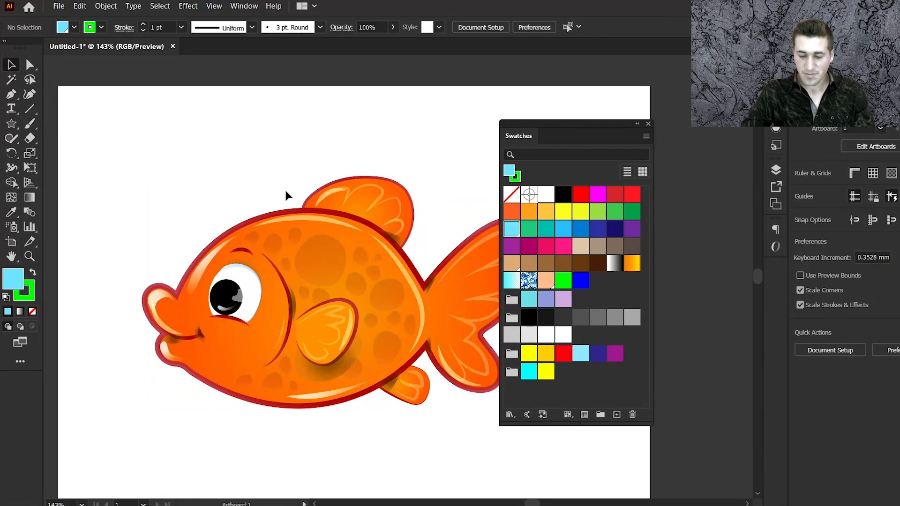
click(642, 172)
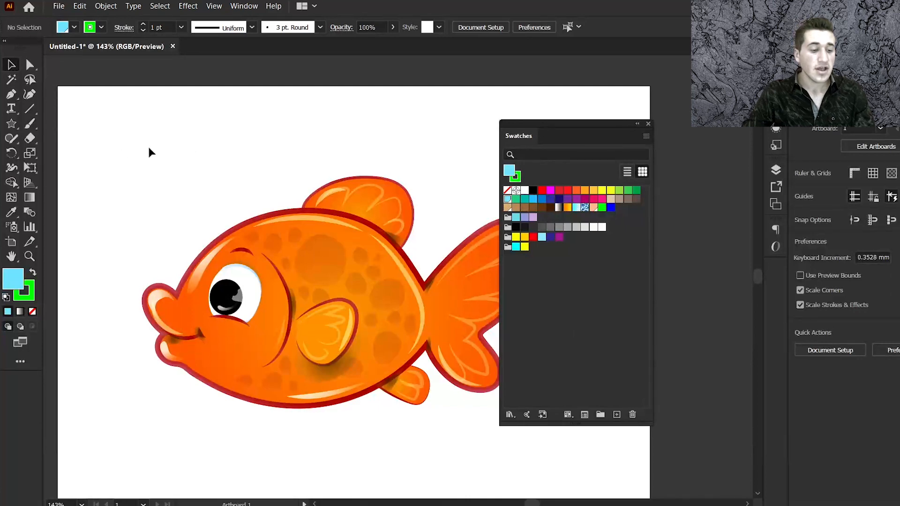
click(311, 263)
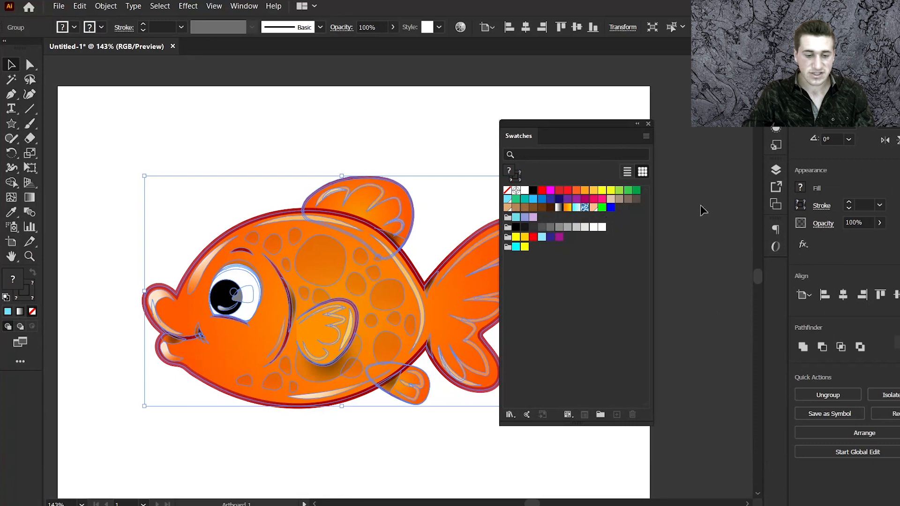
click(176, 124)
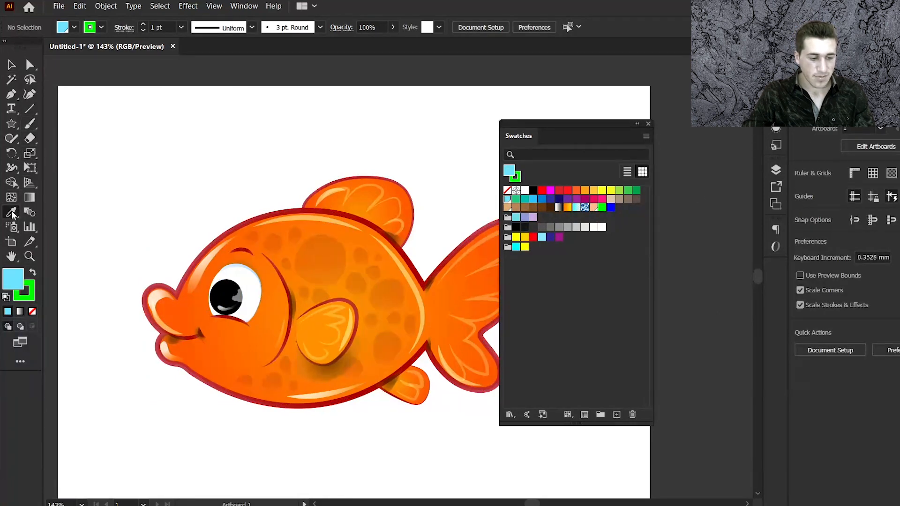
key(f)
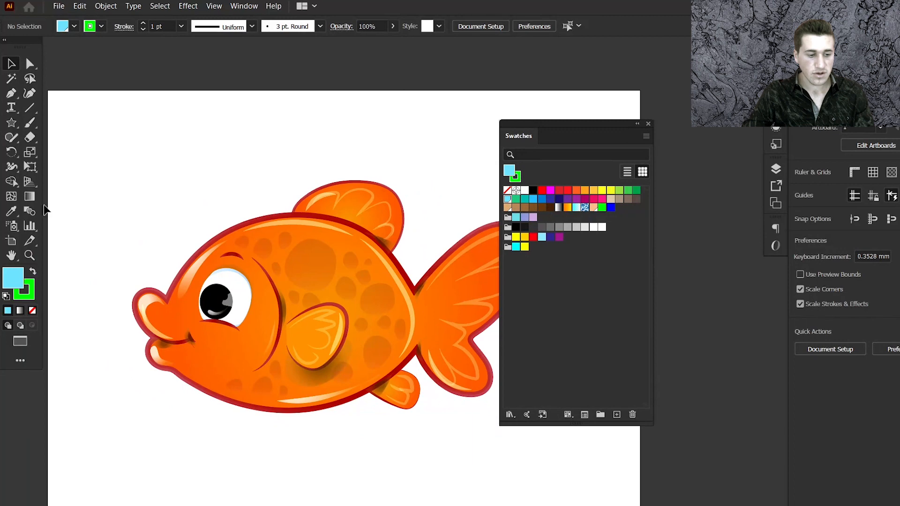
Sample the orange gradient from the fish's body with the Eyedropper tool and add that fill to the swatches.
click(11, 211)
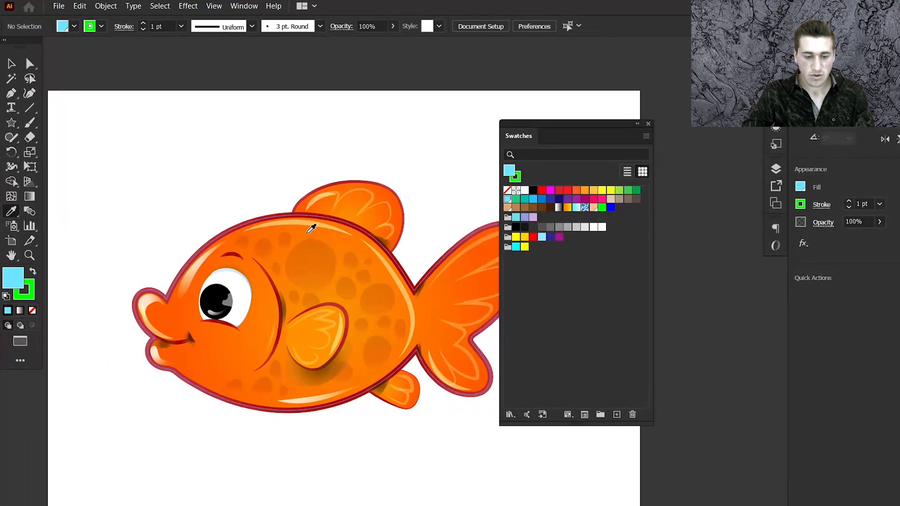
click(312, 228)
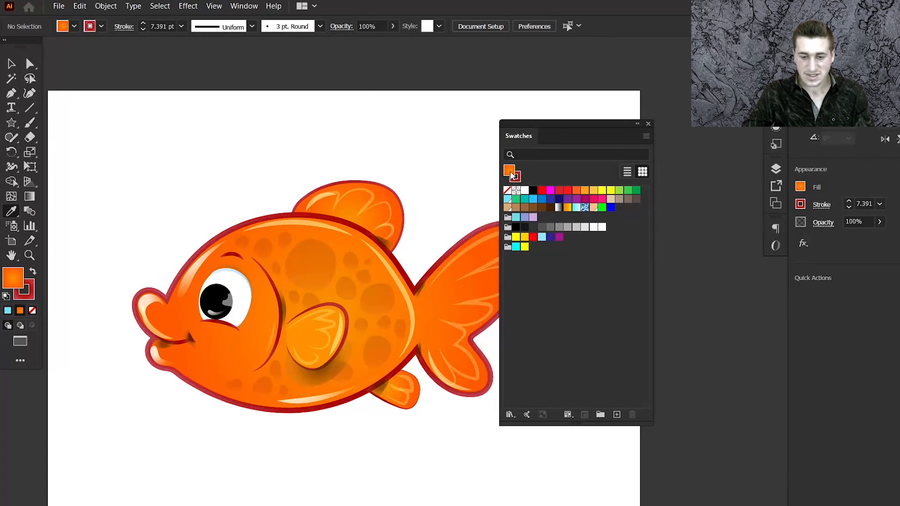
click(17, 68)
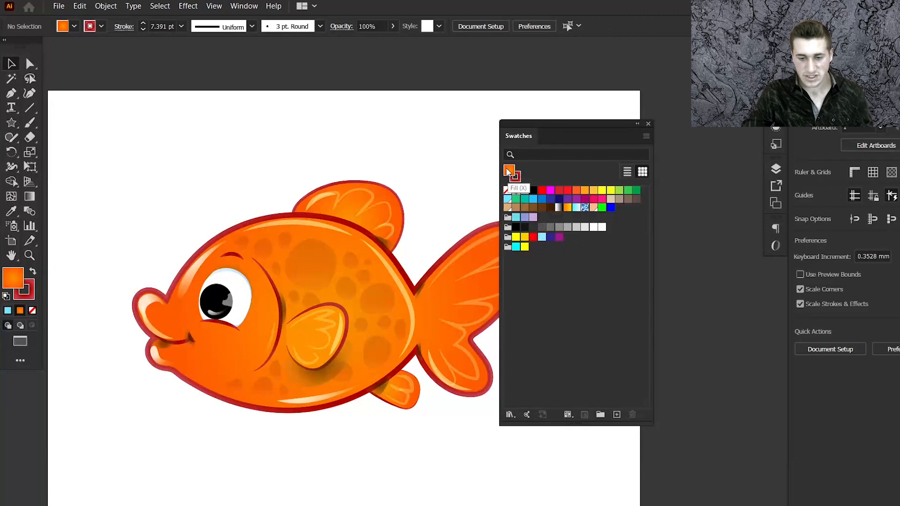
drag(509, 172, 553, 277)
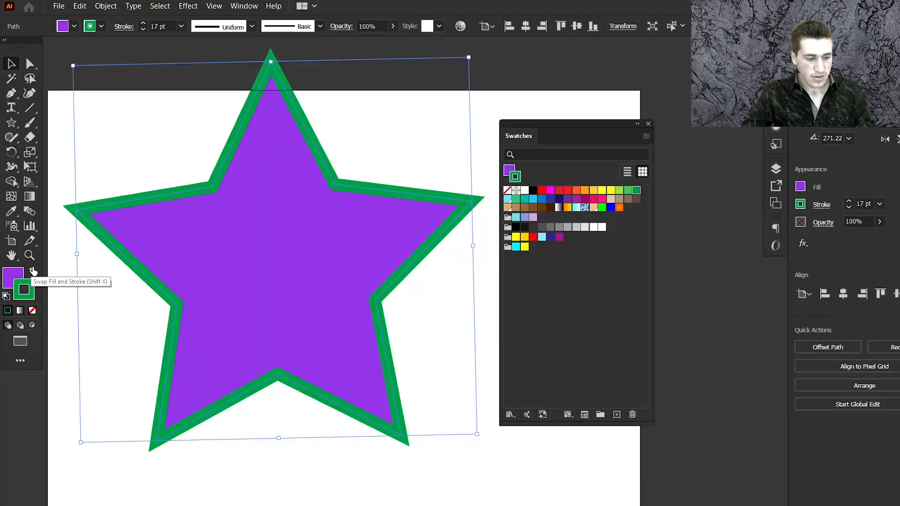
Swap the star's fill and stroke colors back and forth, ending with a green fill and a purple stroke.
click(32, 273)
click(32, 272)
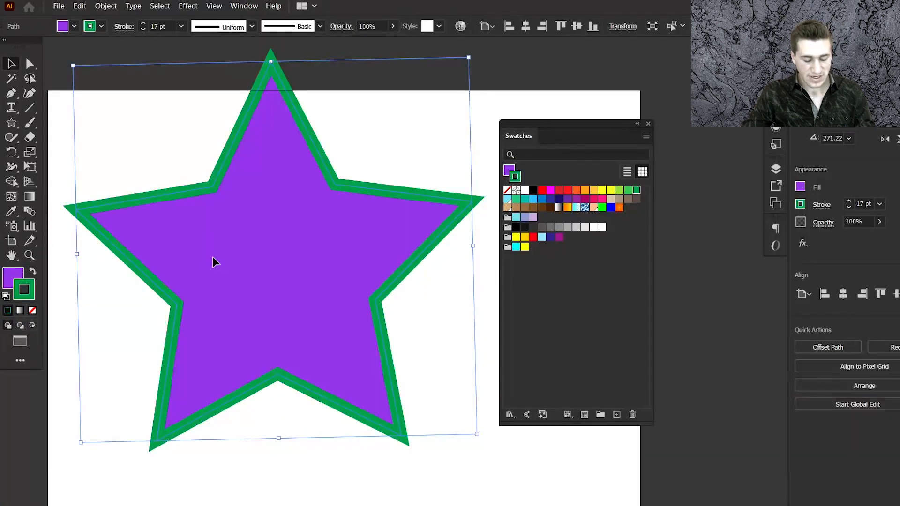
key(shift+x)
key(shift+x)
key(shift+x)
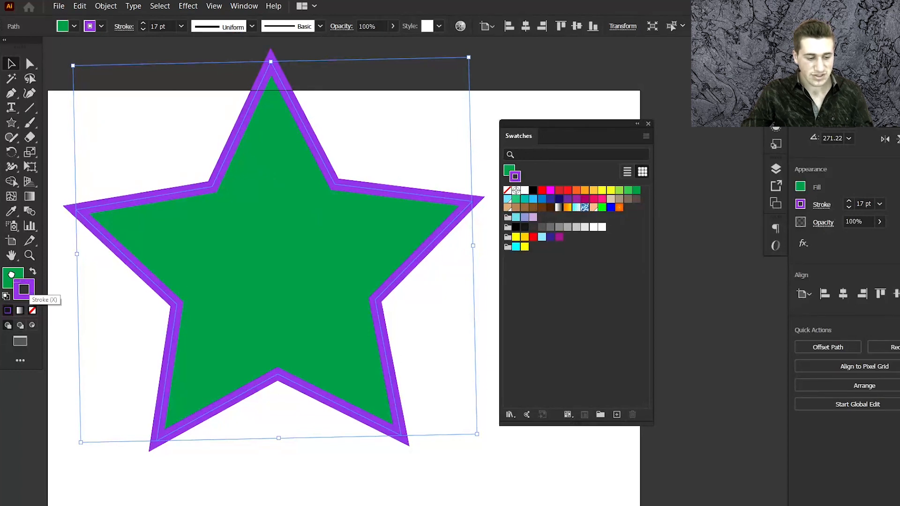
Try copying the star's purple stroke color to its fill, and undo the change.
drag(12, 275, 12, 278)
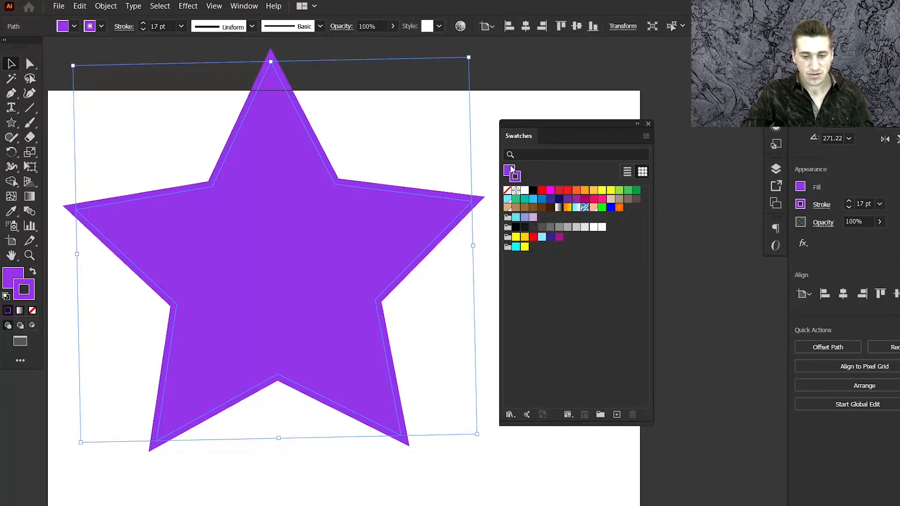
key(ctrl+z)
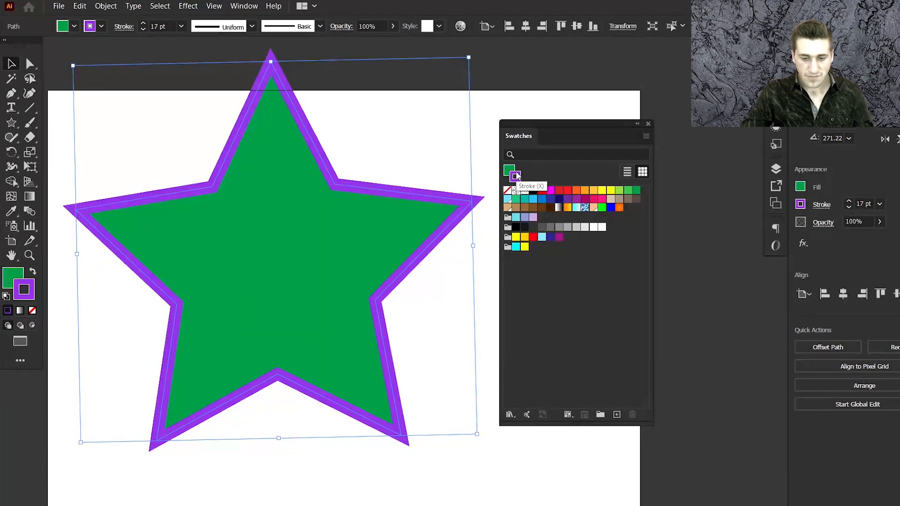
Copy the star's green fill color to its stroke, and reset the star to the default fill and stroke.
click(512, 171)
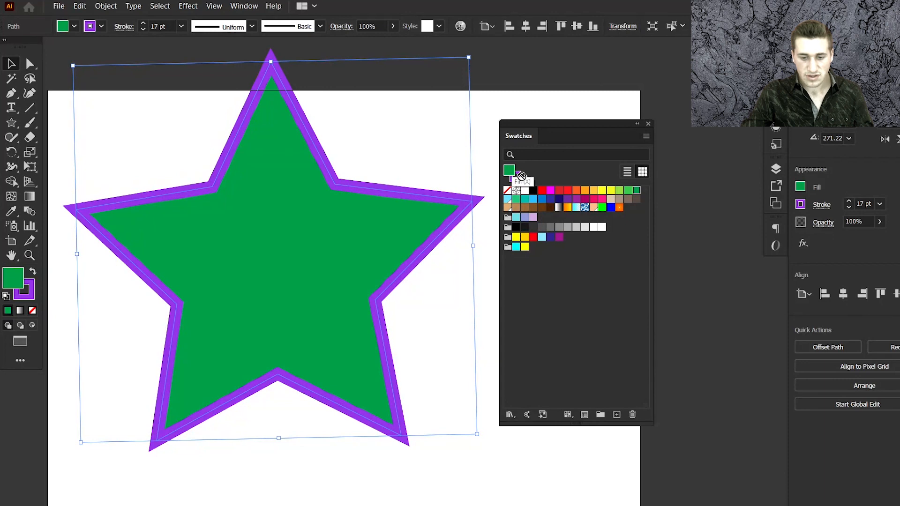
drag(518, 176, 519, 179)
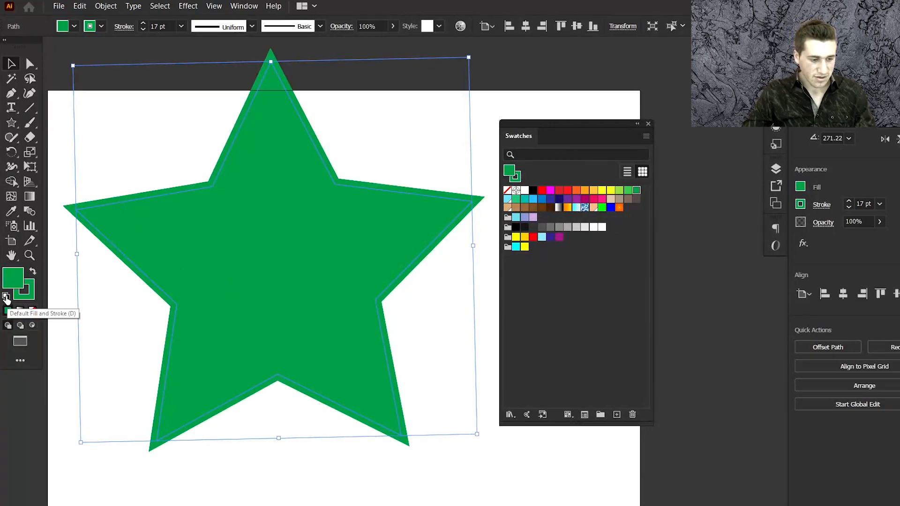
key(d)
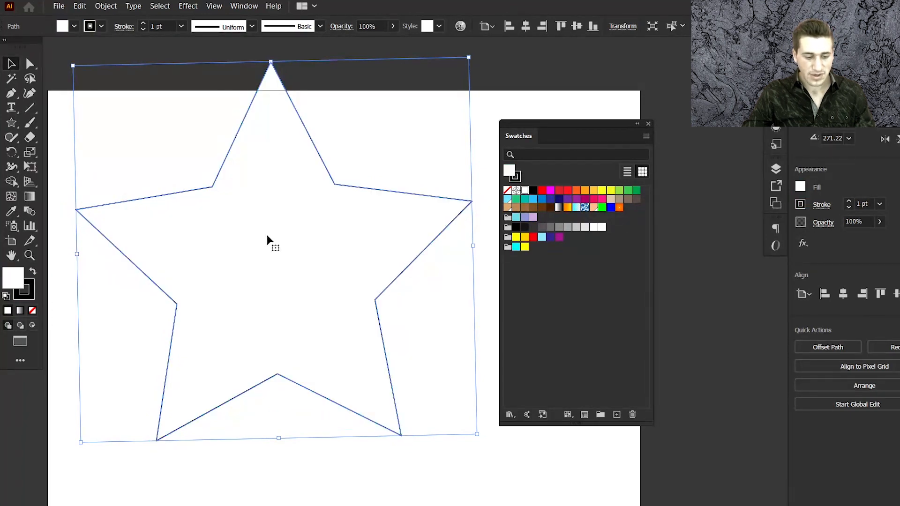
Undo the star's latest fill and stroke changes until only the green stroke remains, and swap that green to the fill.
key(a)
key(ctrl+z)
key(v)
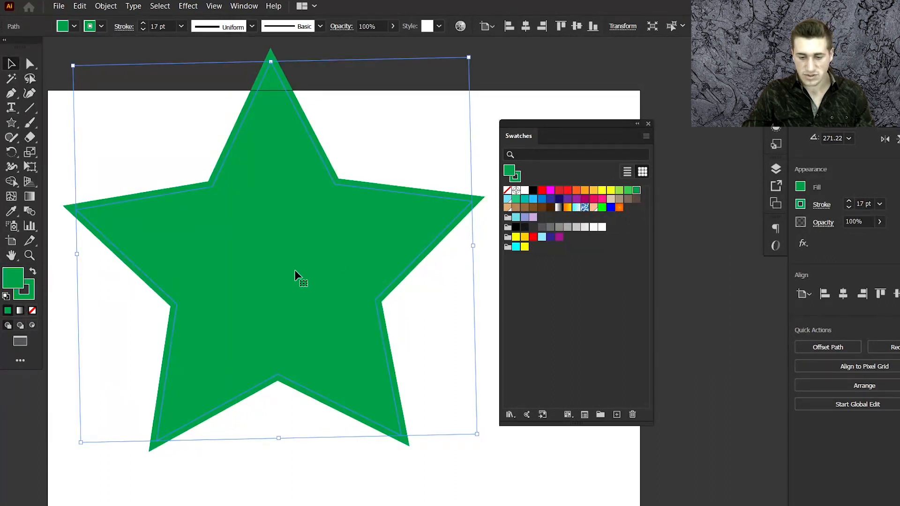
key(ctrl+z)
key(ctrl+z)
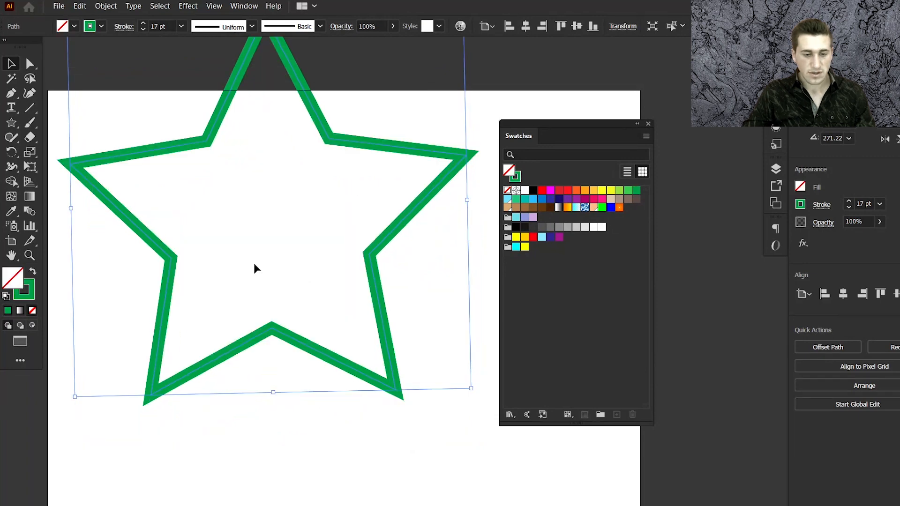
key(shift+x)
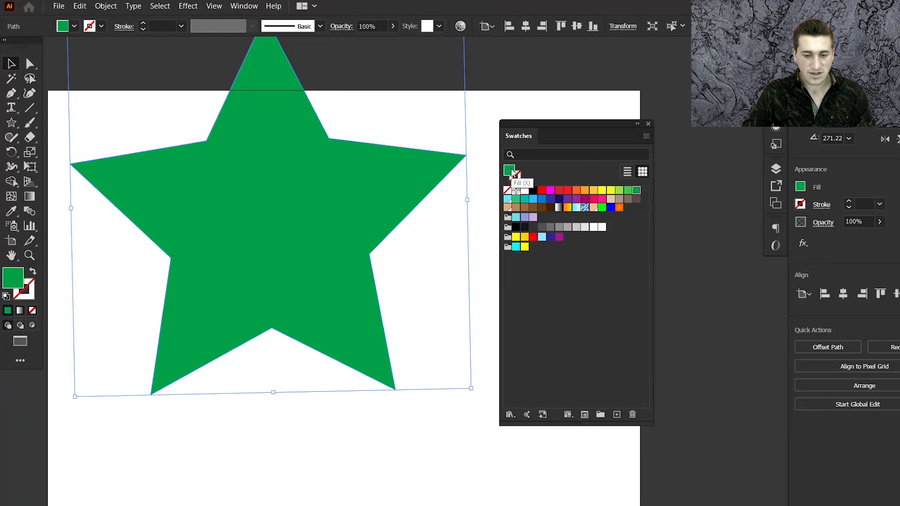
Choose a brighter shade for the star's fill in the Color Picker and shift its hue to blue at 207°.
double_click(511, 171)
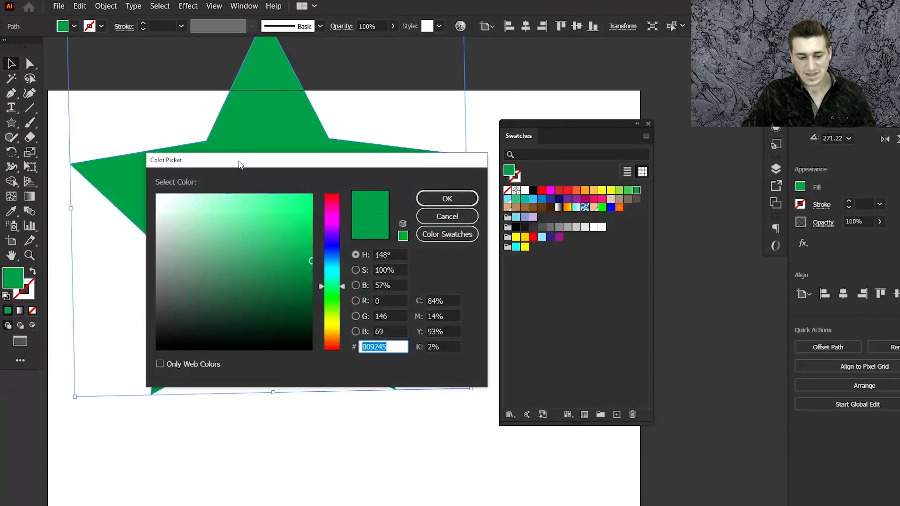
drag(239, 164, 190, 128)
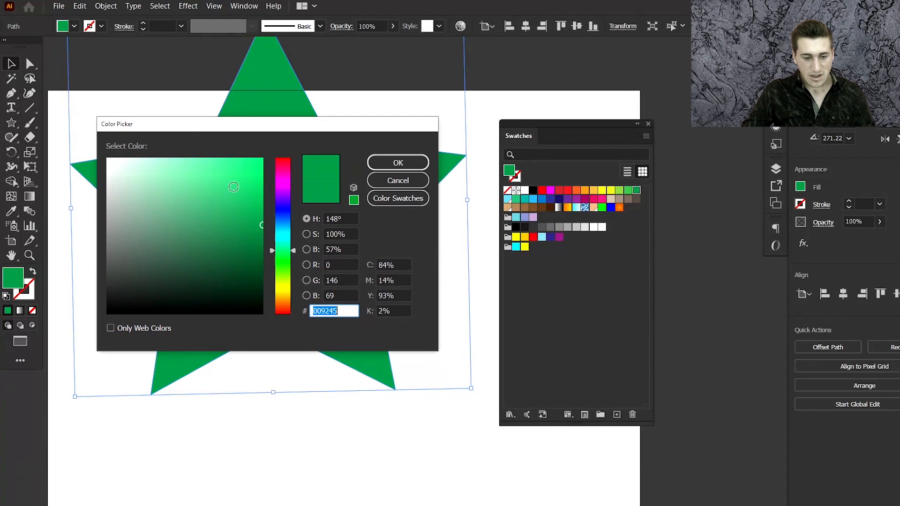
click(234, 187)
click(204, 179)
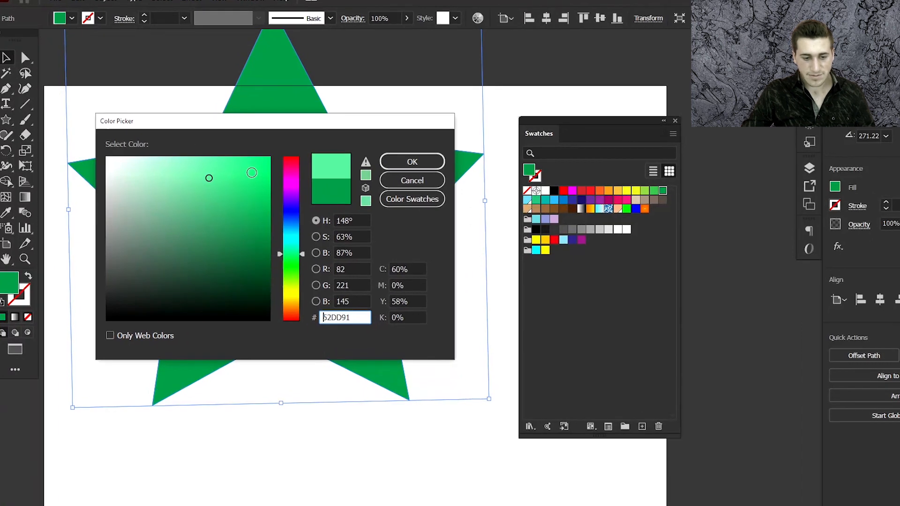
click(252, 172)
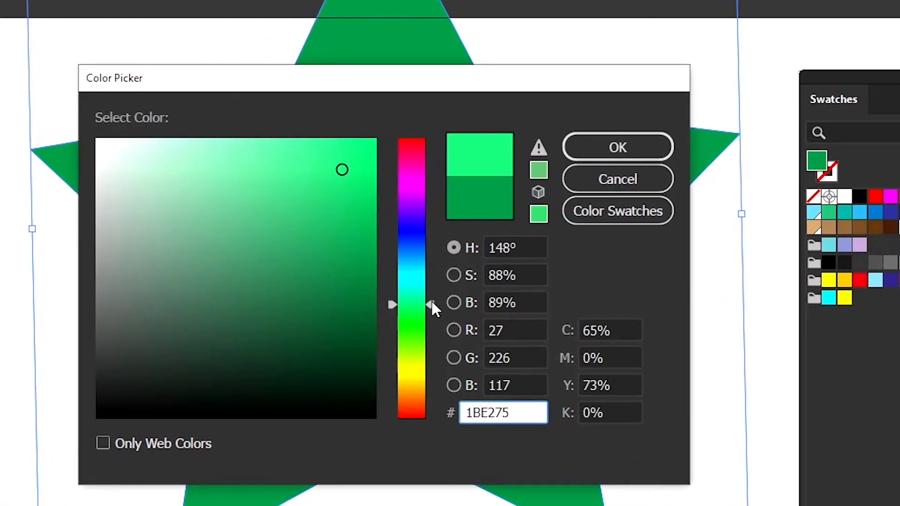
drag(432, 302, 434, 257)
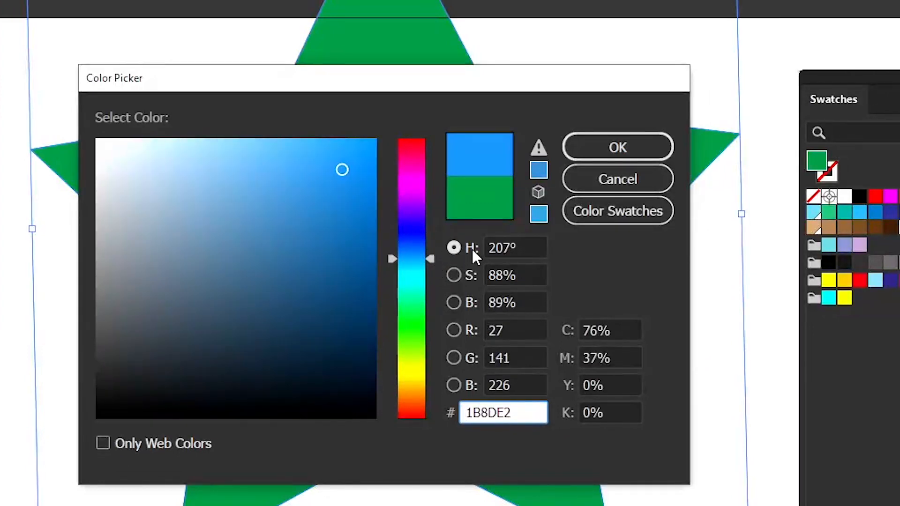
Pick a purple with 72% saturation, raise its green channel to 153, and apply the muted lavender to the star's fill.
click(453, 275)
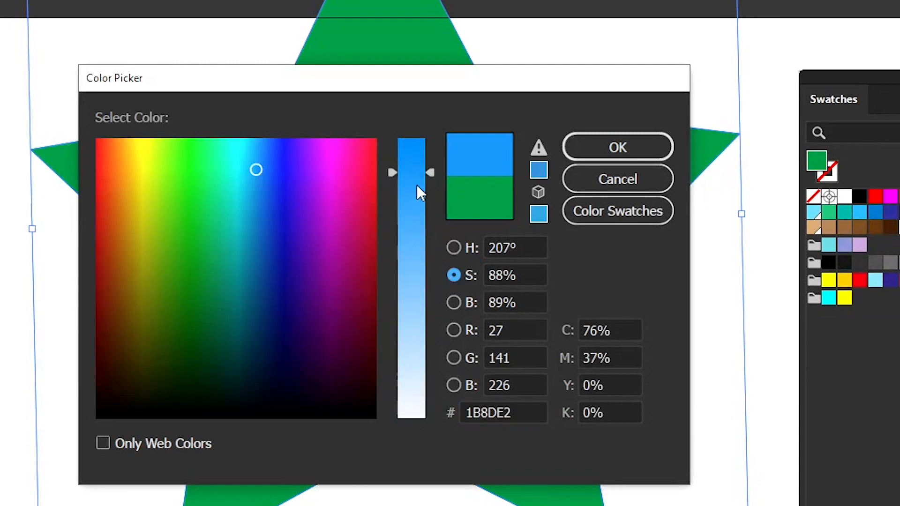
click(254, 188)
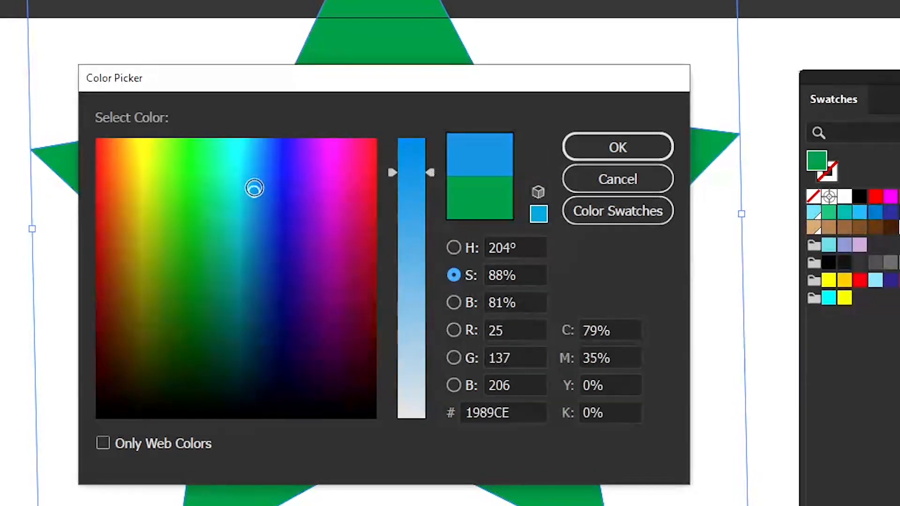
click(320, 214)
drag(429, 173, 434, 217)
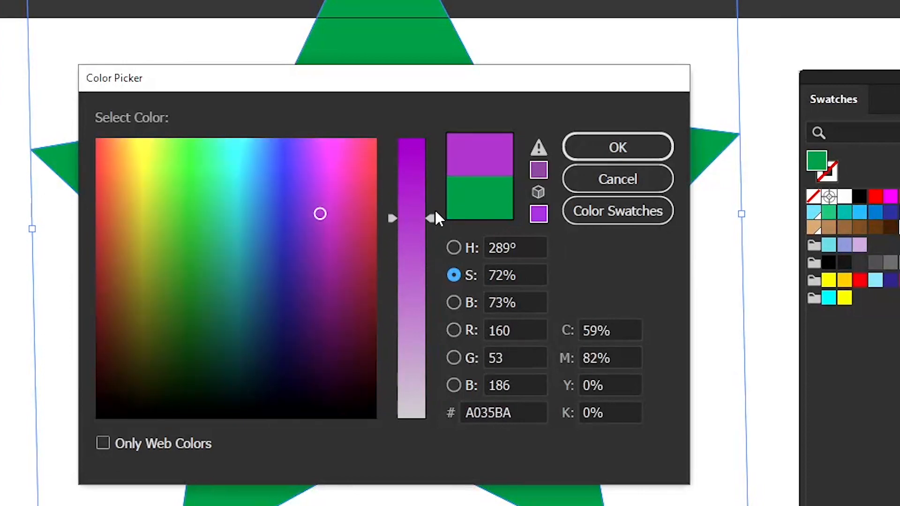
click(469, 358)
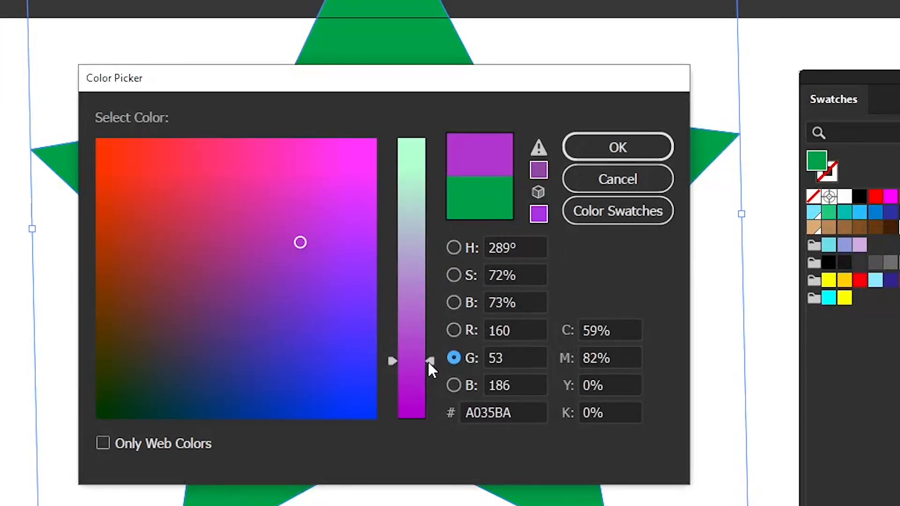
drag(428, 356, 430, 246)
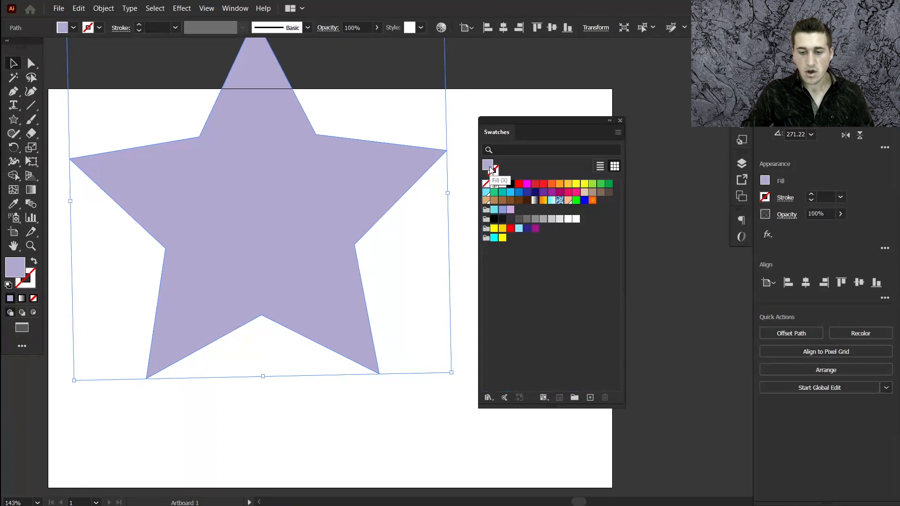
Add the star's lavender fill as a new global process color swatch named R=160 G=153 B=186.
click(619, 133)
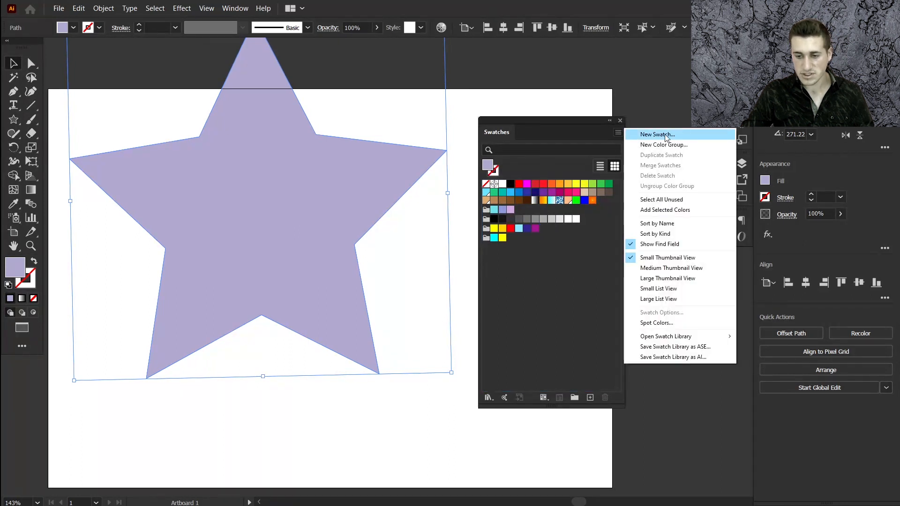
click(692, 137)
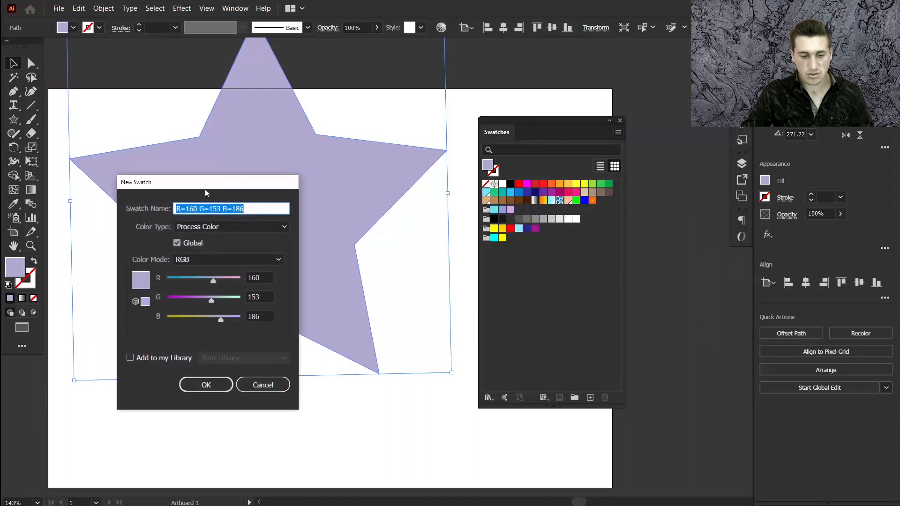
click(210, 389)
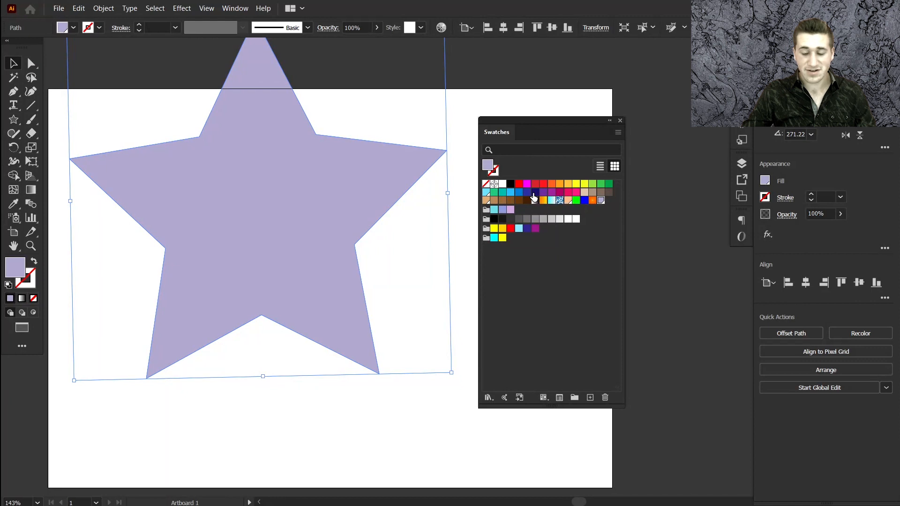
Open the options of the dark navy R=27 G=20 B=100 swatch and increase its blue value.
double_click(534, 197)
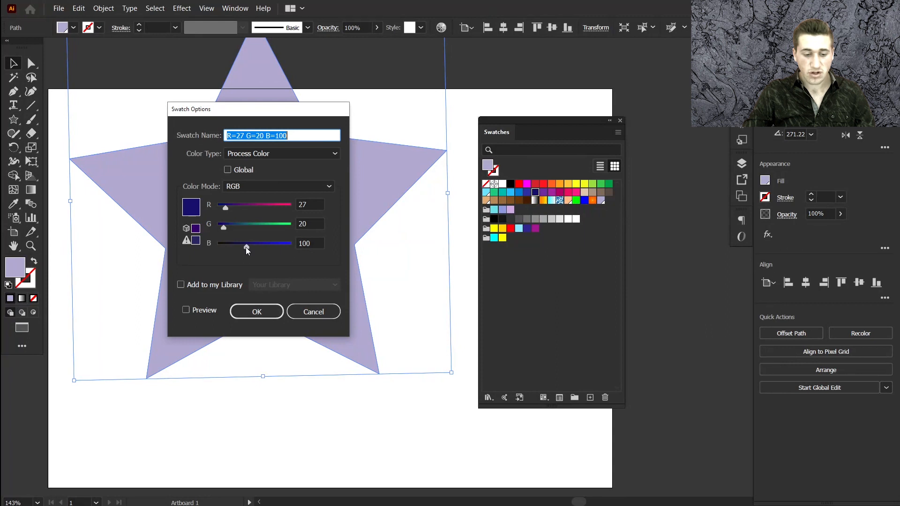
mouse_move(245, 247)
mouse_down()
mouse_move(279, 251)
mouse_move(250, 248)
mouse_move(260, 247)
mouse_up()
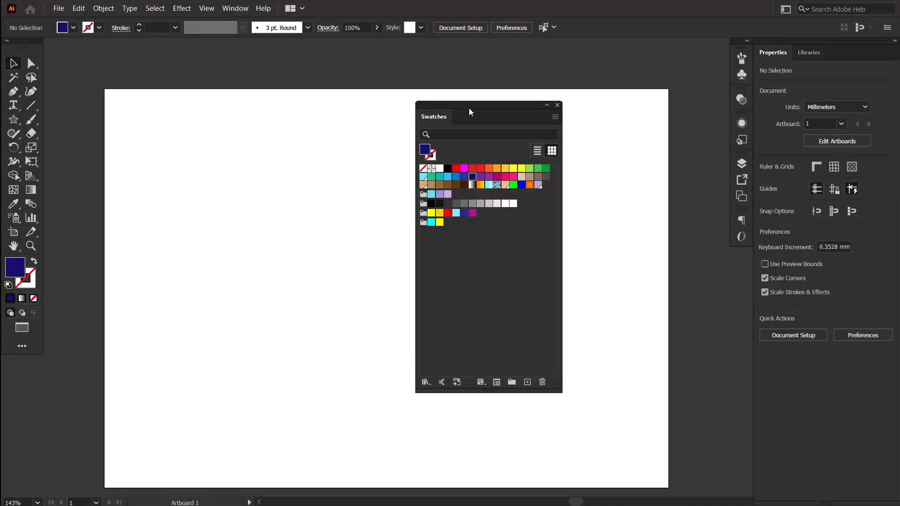
Restore the green polygon and add the darkest brown color group from the Skintones library to the swatches.
drag(470, 109, 604, 64)
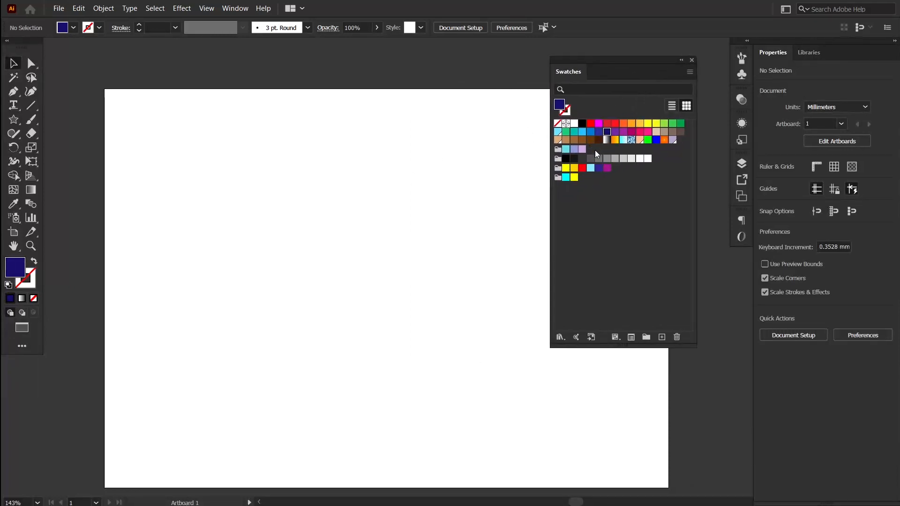
key(ctrl+z)
click(560, 337)
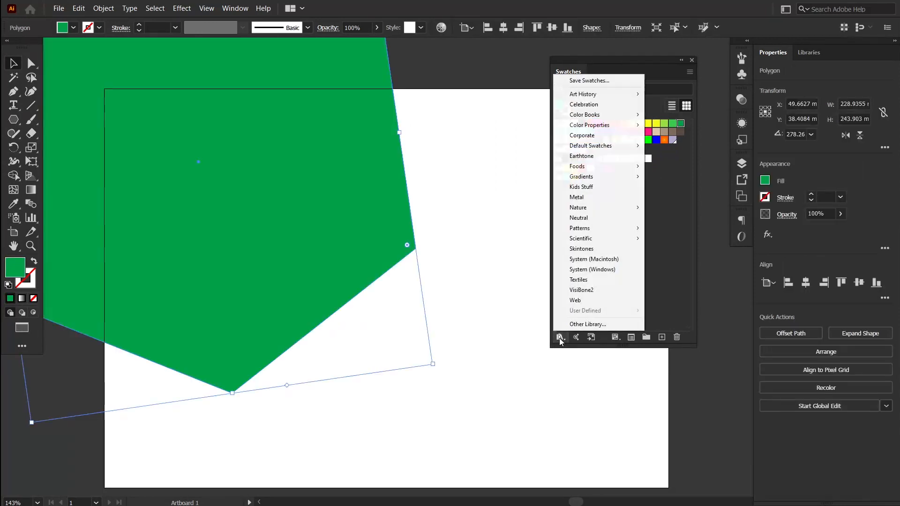
click(603, 249)
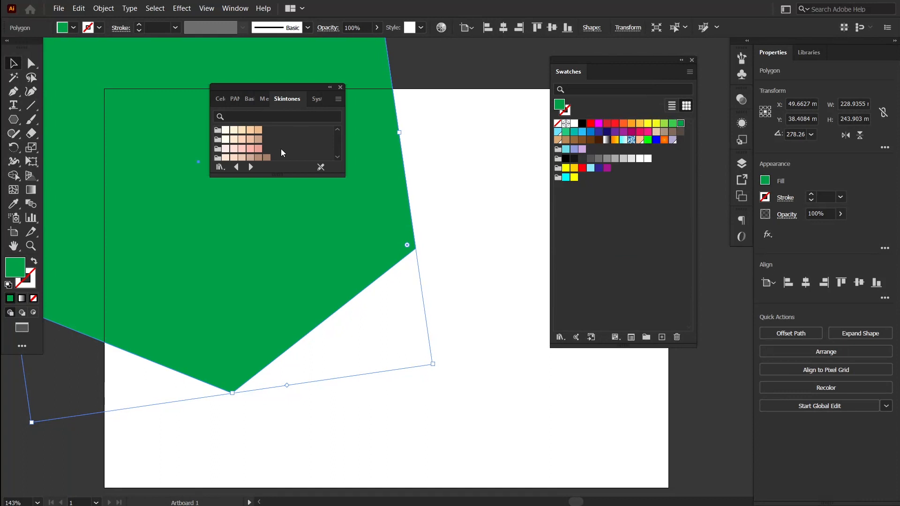
drag(285, 176, 291, 283)
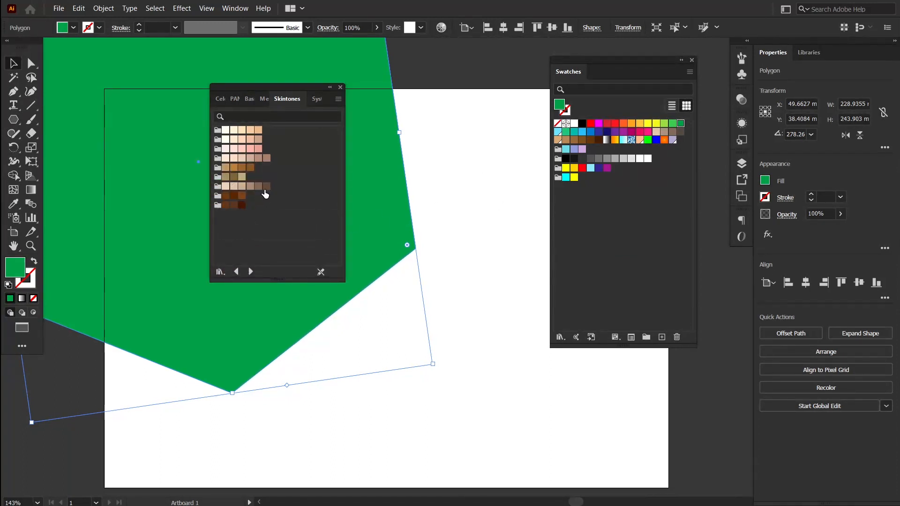
drag(265, 190, 224, 199)
drag(217, 207, 577, 193)
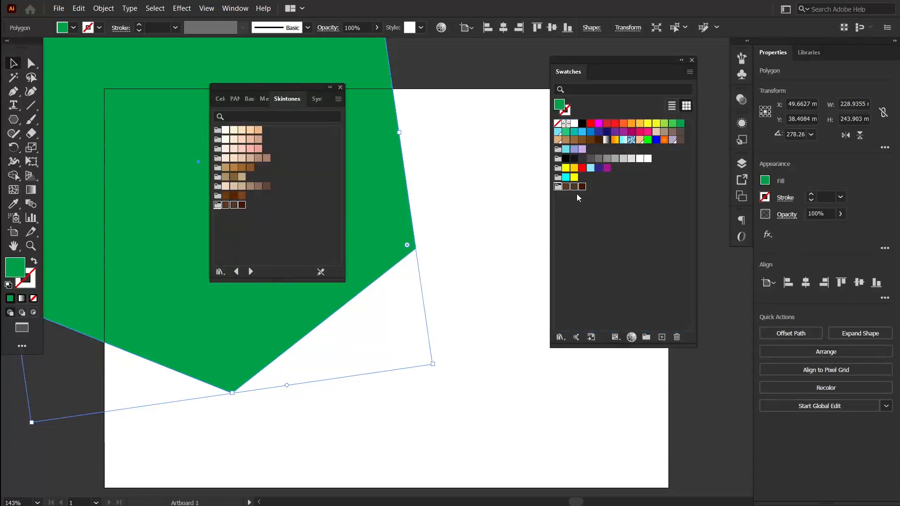
Browse to the System (Windows) library, close the library panel, and deselect the brown color group.
click(251, 272)
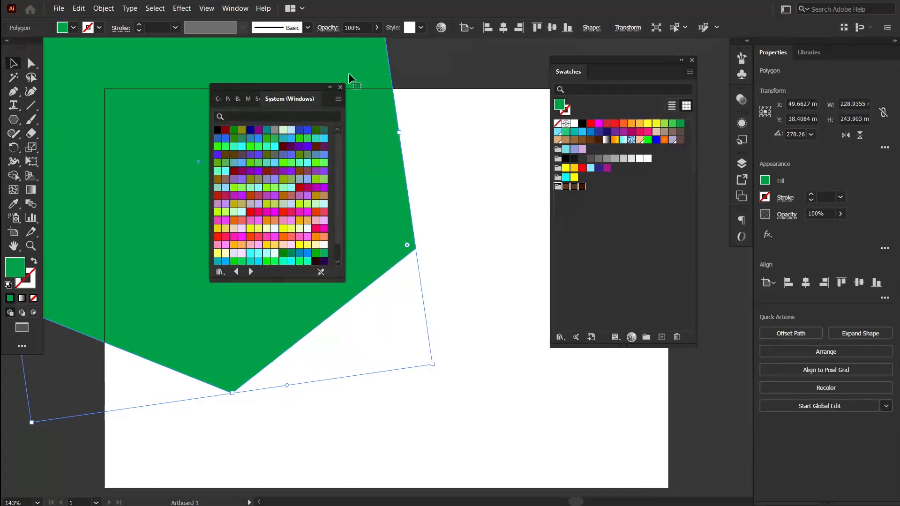
click(341, 87)
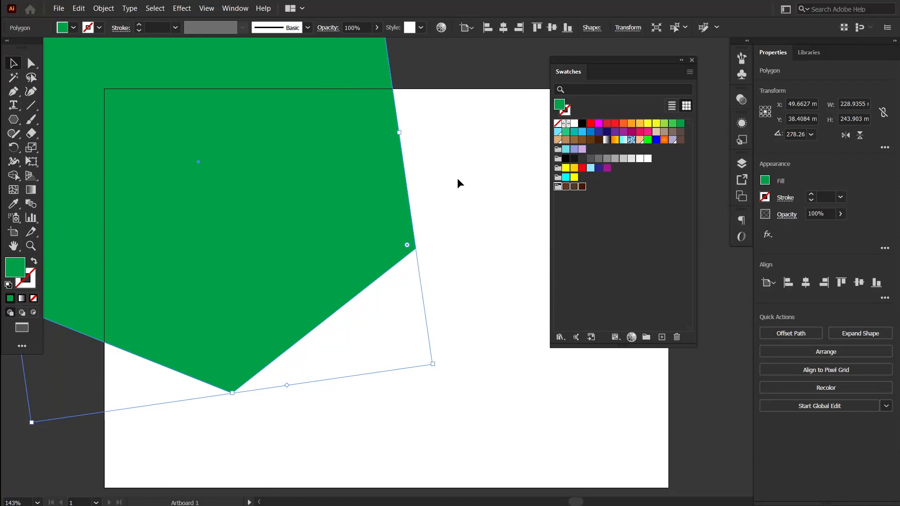
click(609, 249)
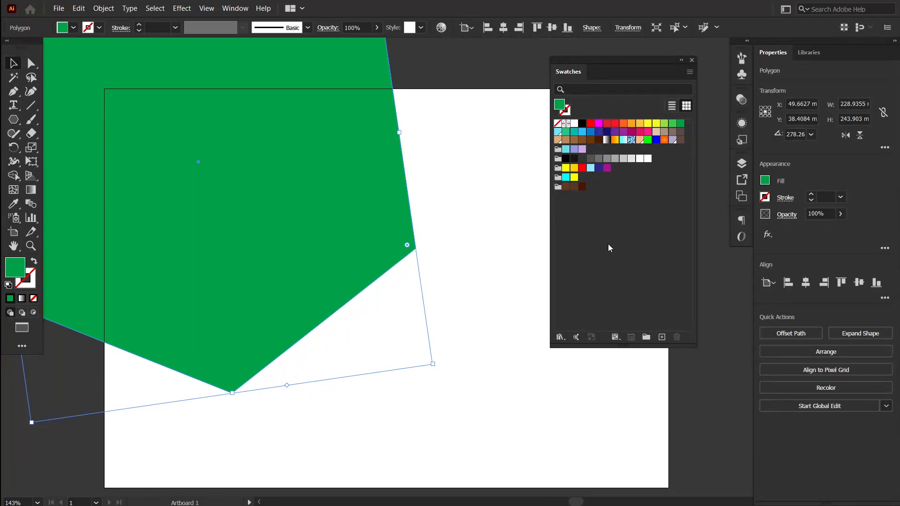
Apply the blue R=0 G=113 B=188 swatch to the polygon, cancel its options, and review the Swatches panel's commands.
double_click(591, 132)
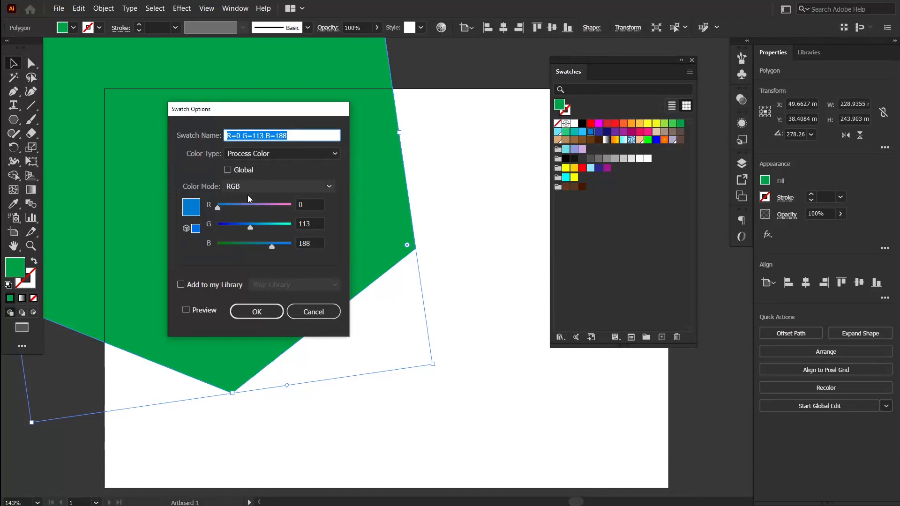
click(314, 312)
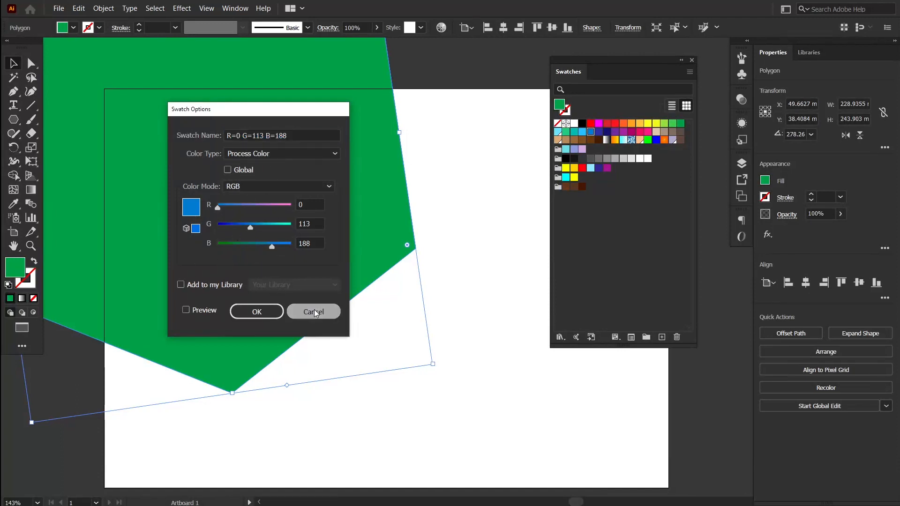
click(690, 72)
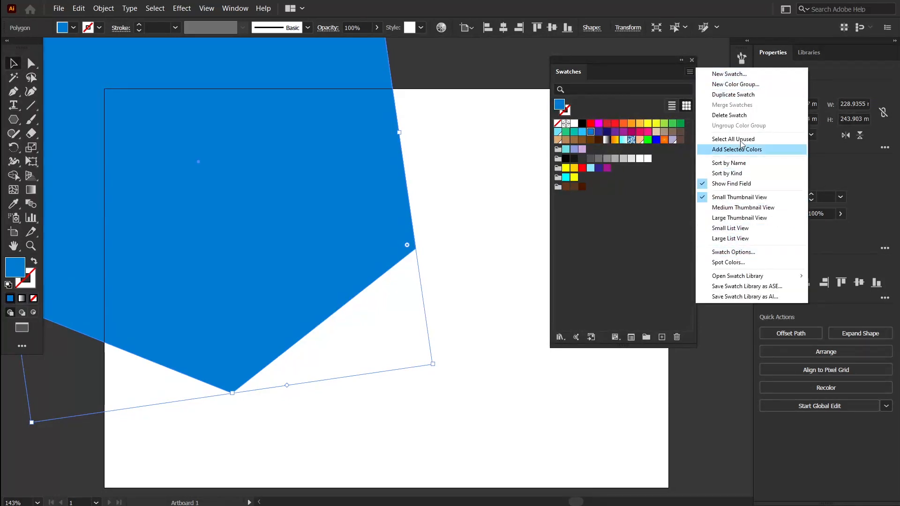
mouse_move(783, 277)
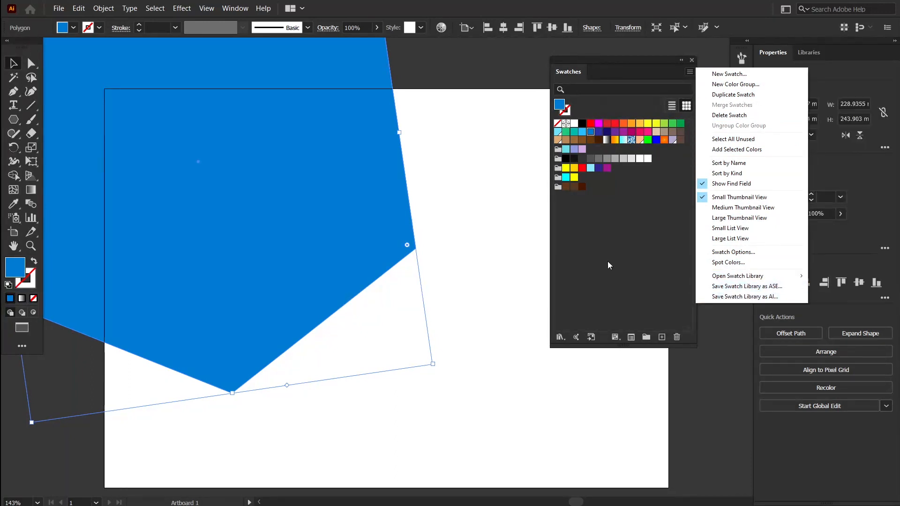
click(580, 284)
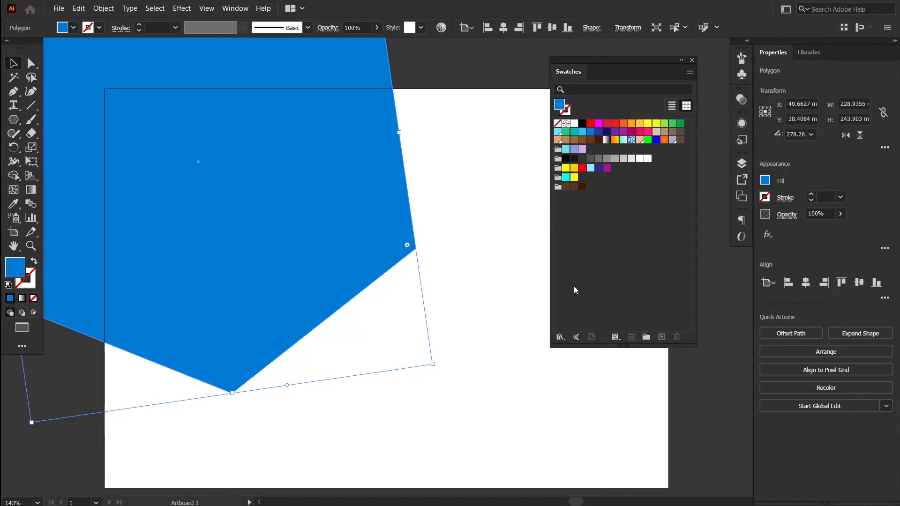
Open the Corporate swatch library and enlarge its panel to show all its color groups.
click(561, 337)
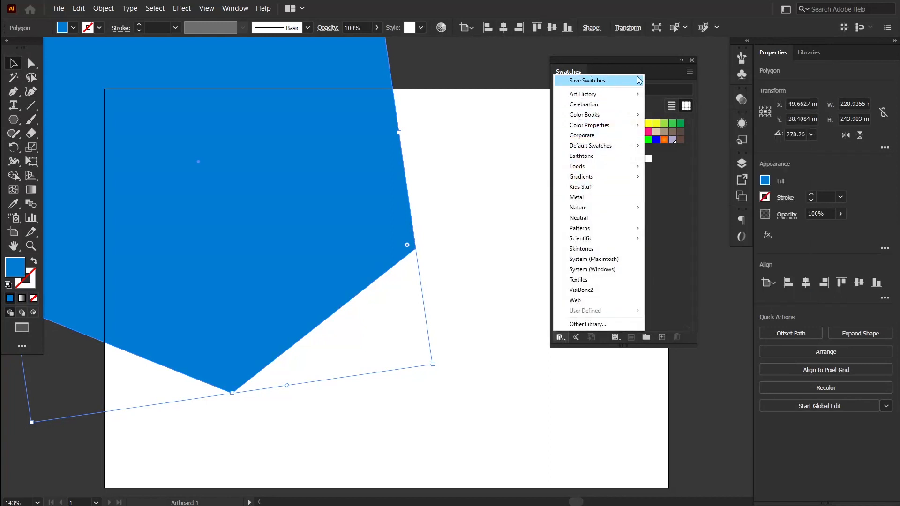
click(651, 214)
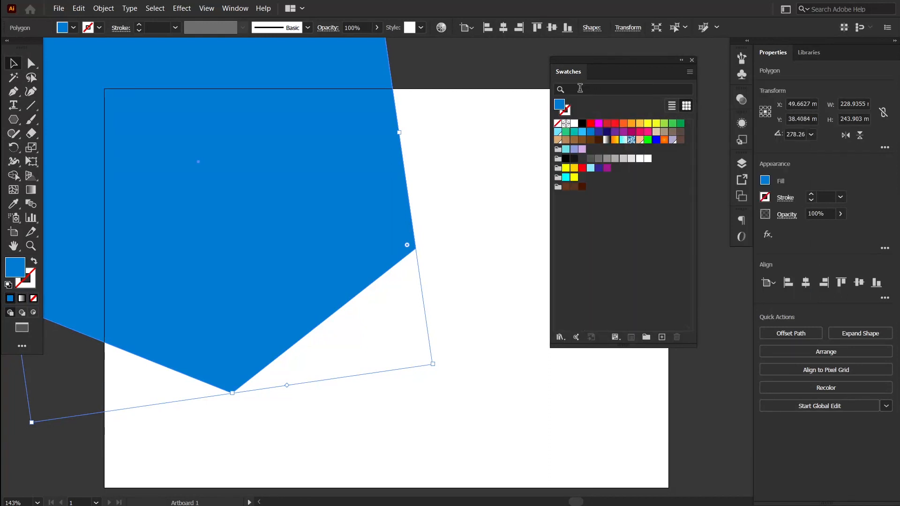
click(580, 88)
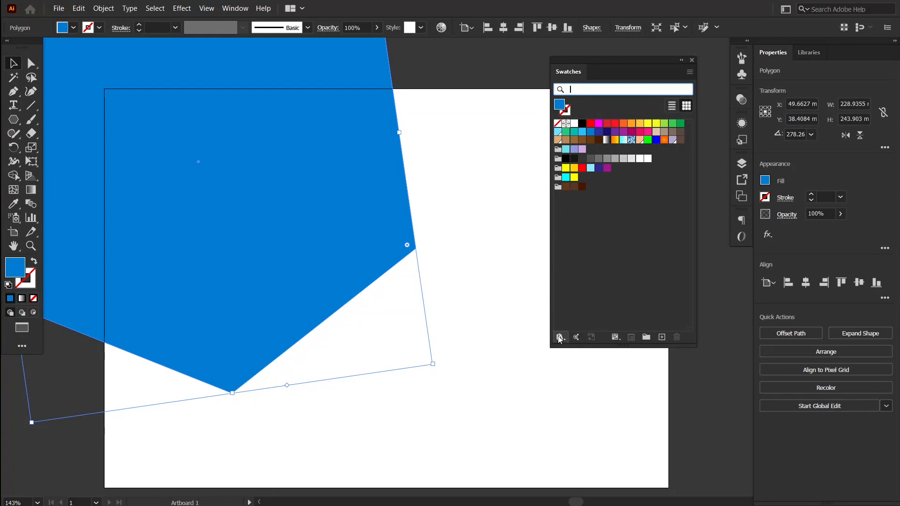
click(559, 338)
click(577, 136)
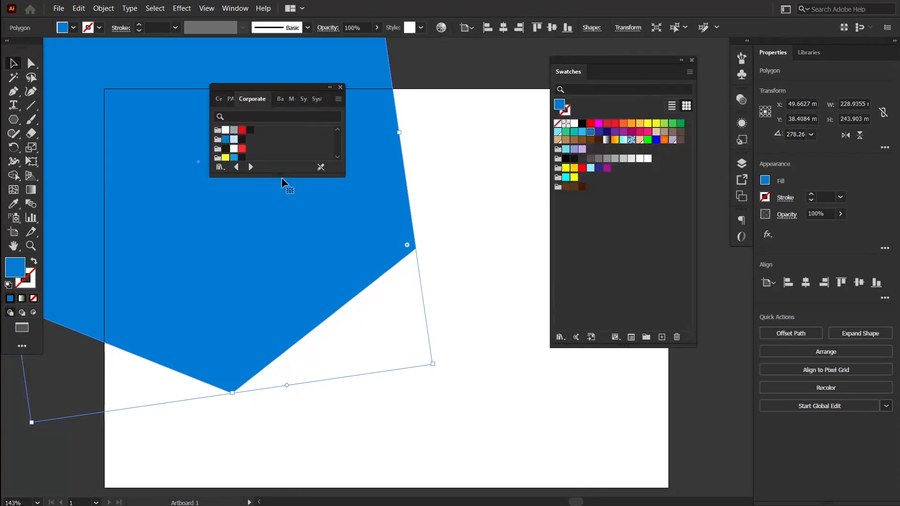
drag(283, 181, 284, 342)
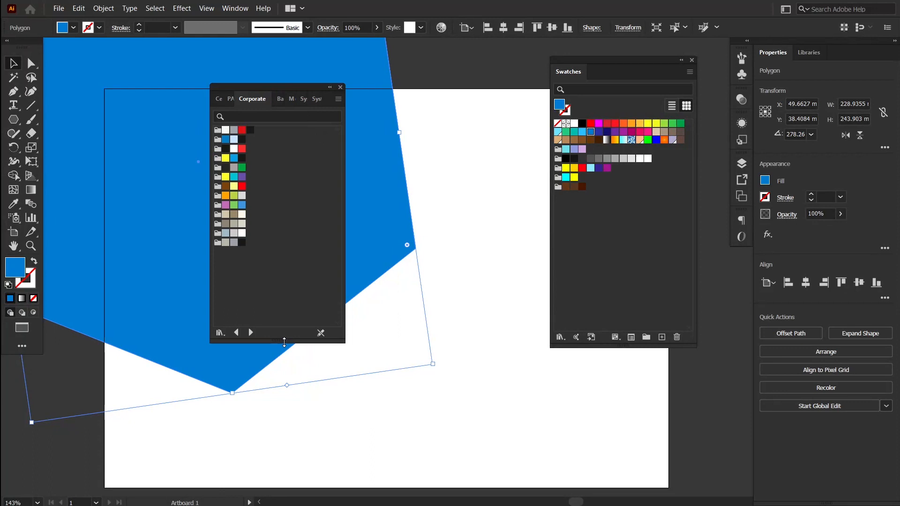
Select the yellow-to-purple color group in the swatches and check the polygon's blue fill in the Color Picker.
click(262, 117)
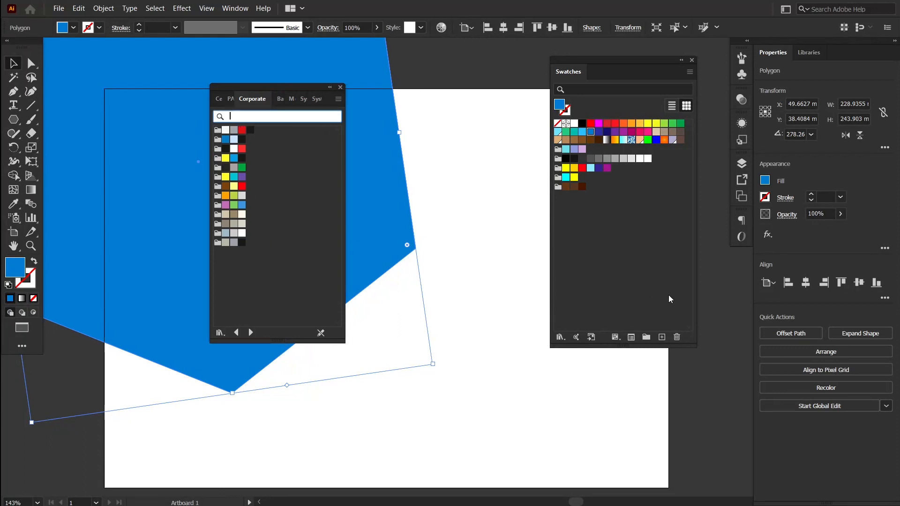
click(559, 171)
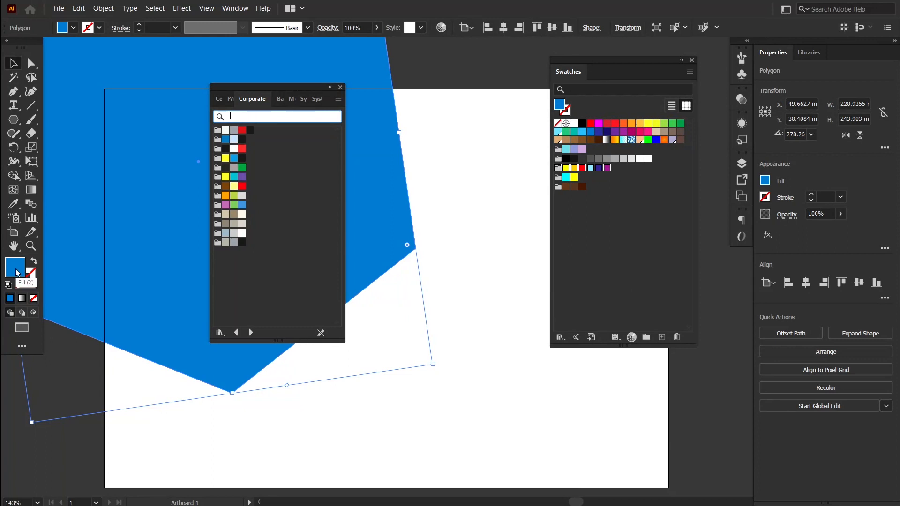
double_click(16, 270)
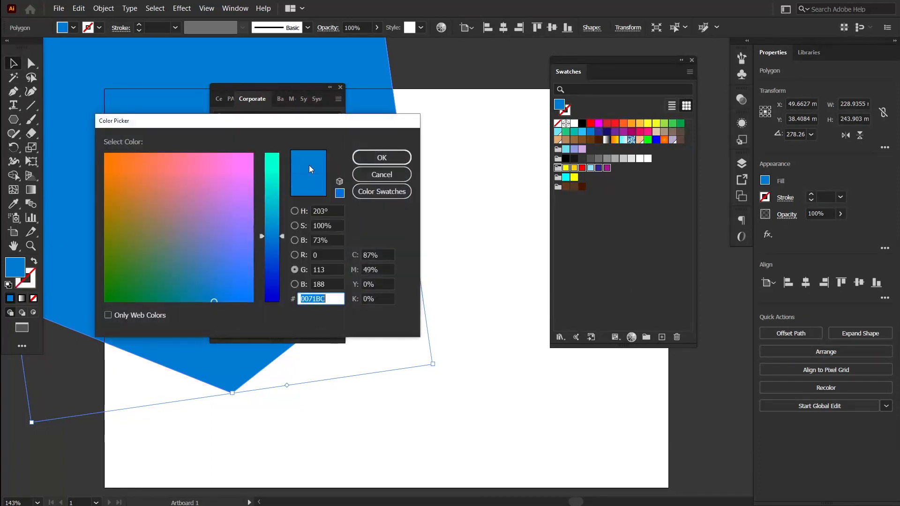
click(395, 157)
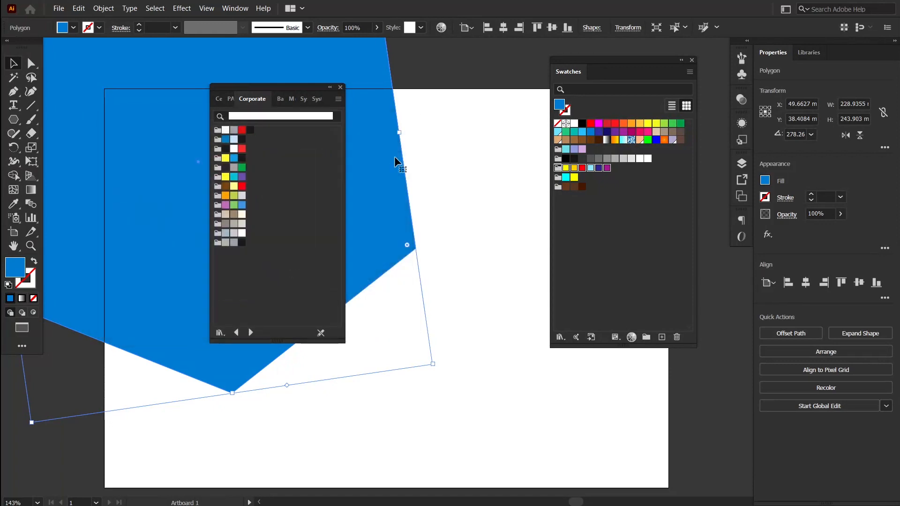